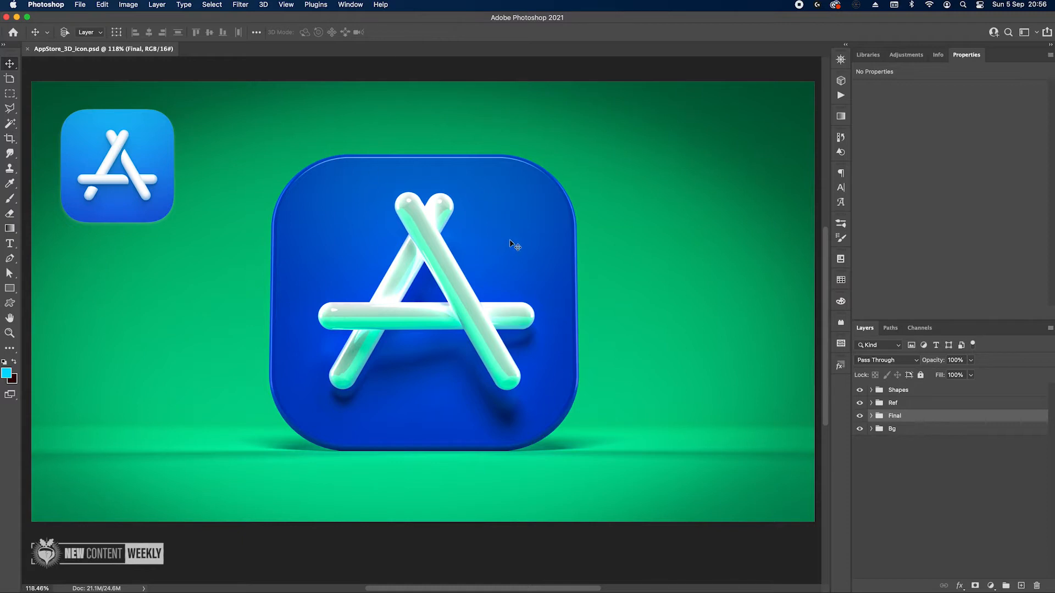
Hide the Final group and show the base, Stroke and Backdrop layers inside the Shapes group
click(860, 416)
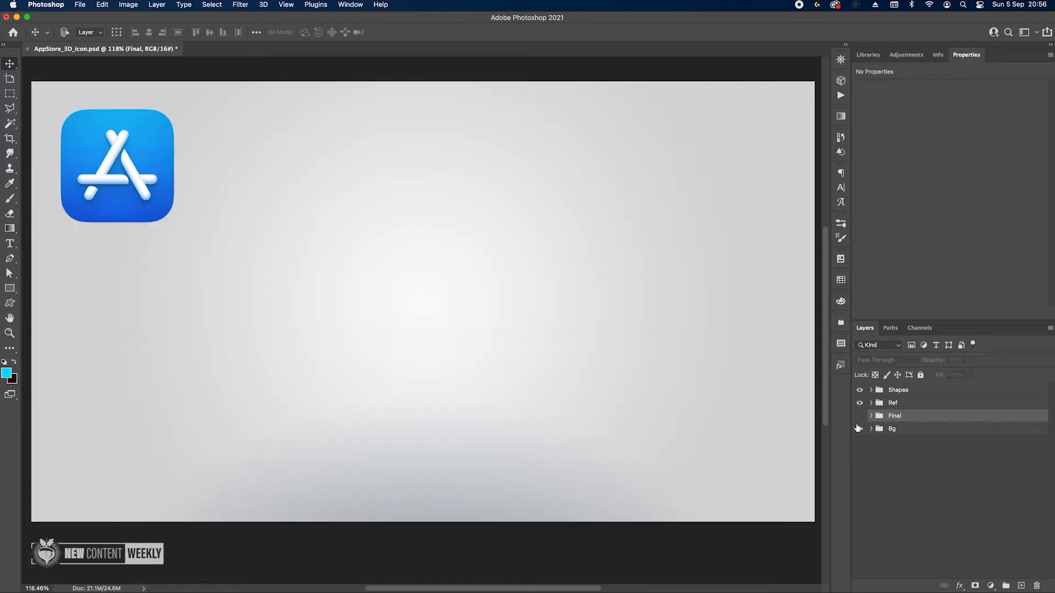
click(871, 390)
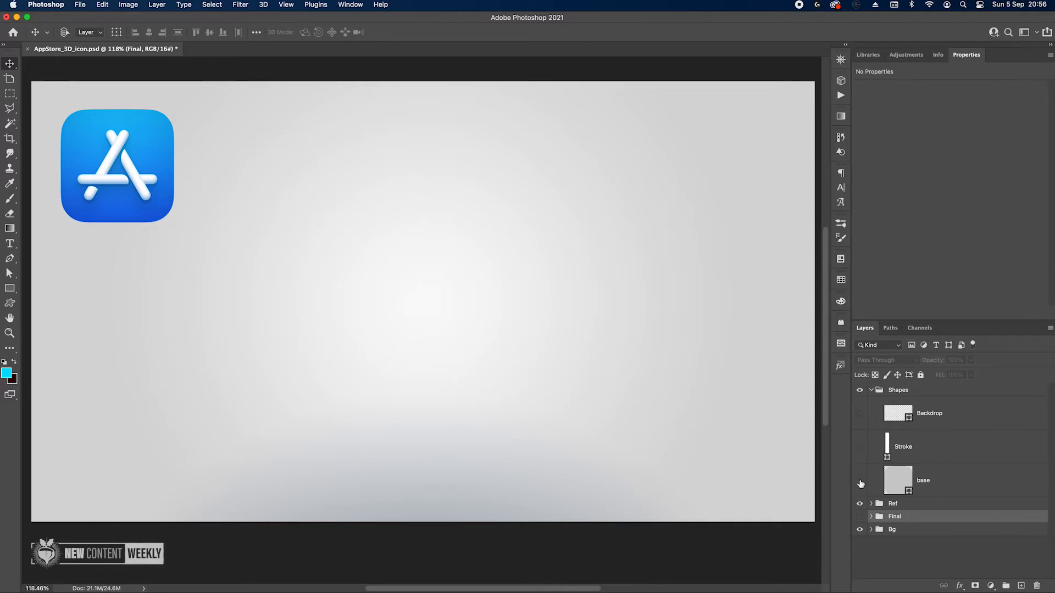
click(860, 482)
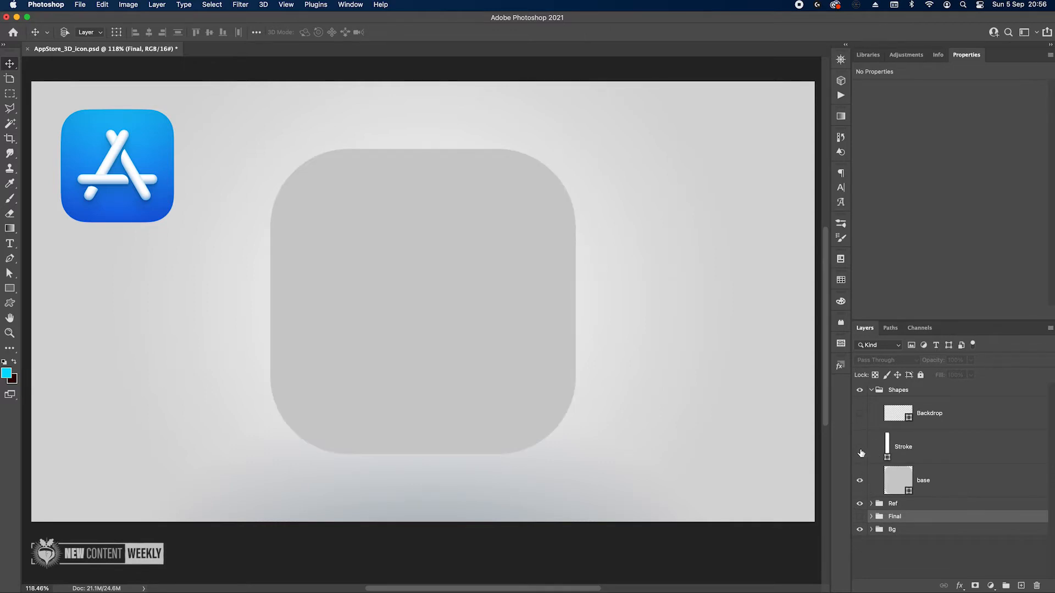
click(860, 448)
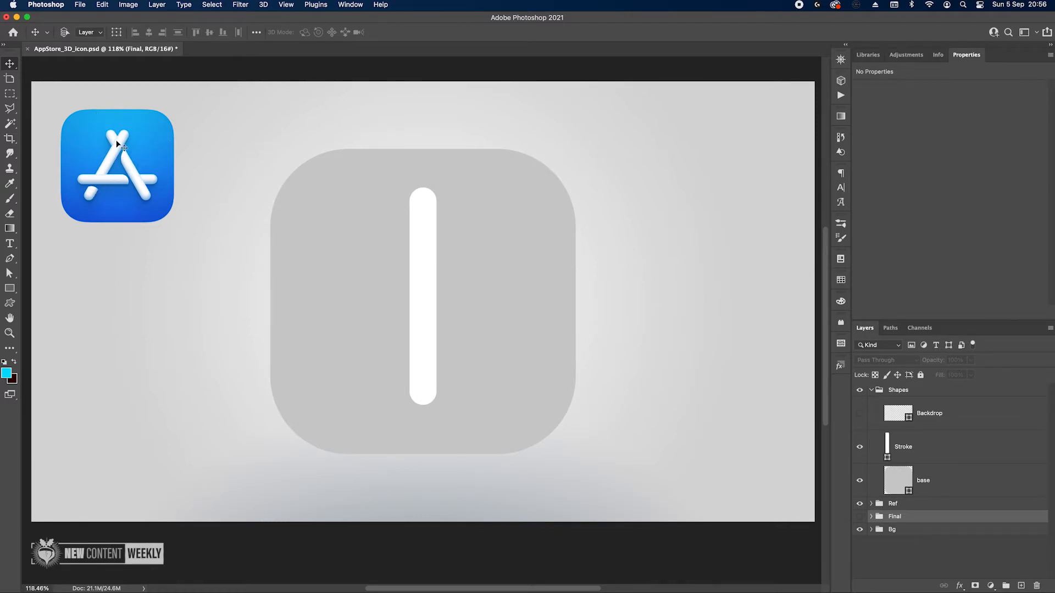
click(860, 415)
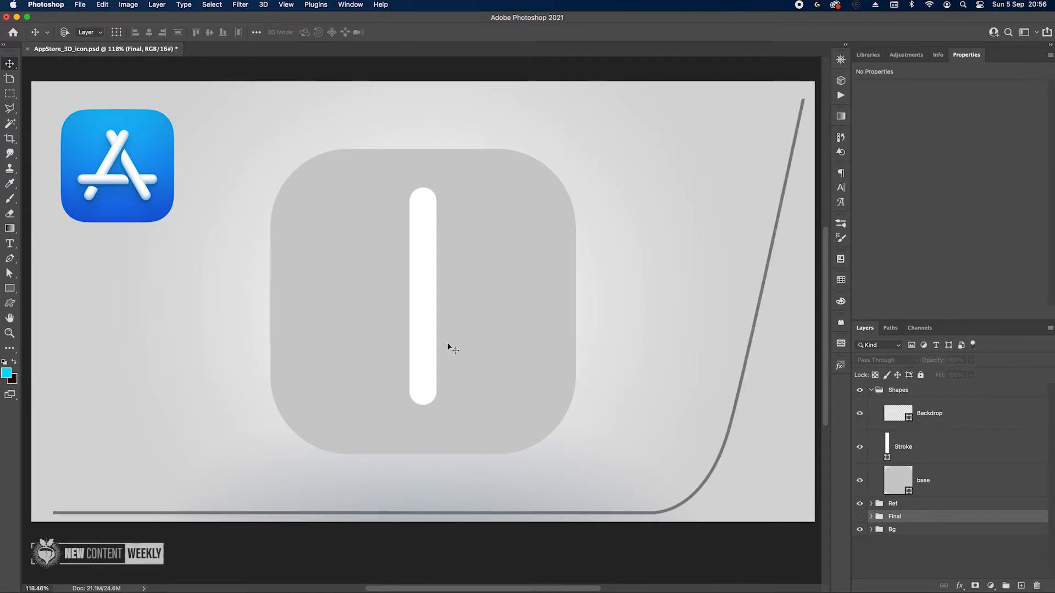
Convert the base layer into a 3D extrusion and set its extrusion depth to 0.1 px
click(951, 491)
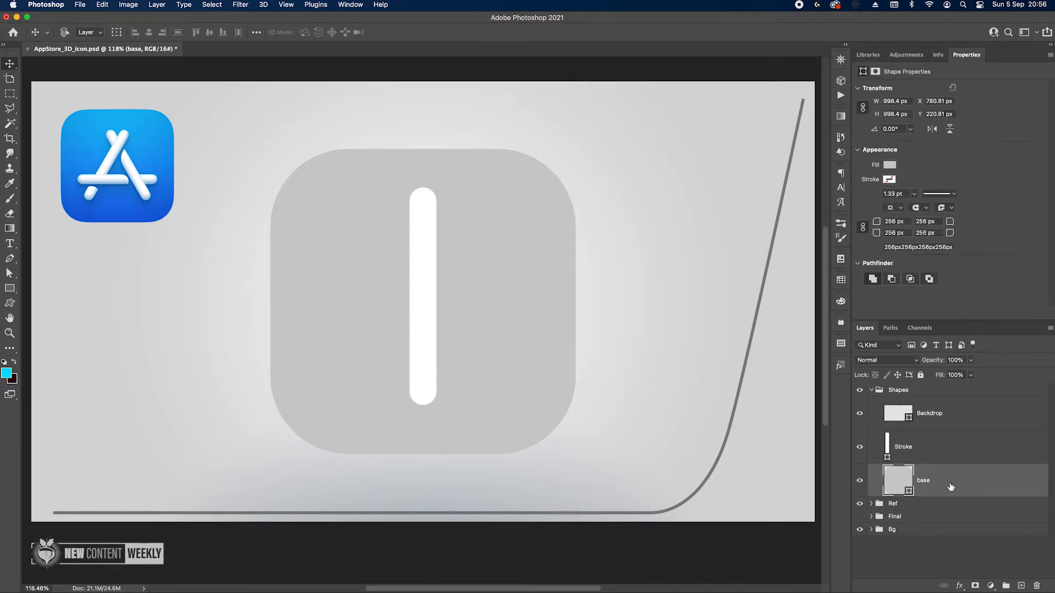
click(841, 81)
click(739, 133)
click(748, 211)
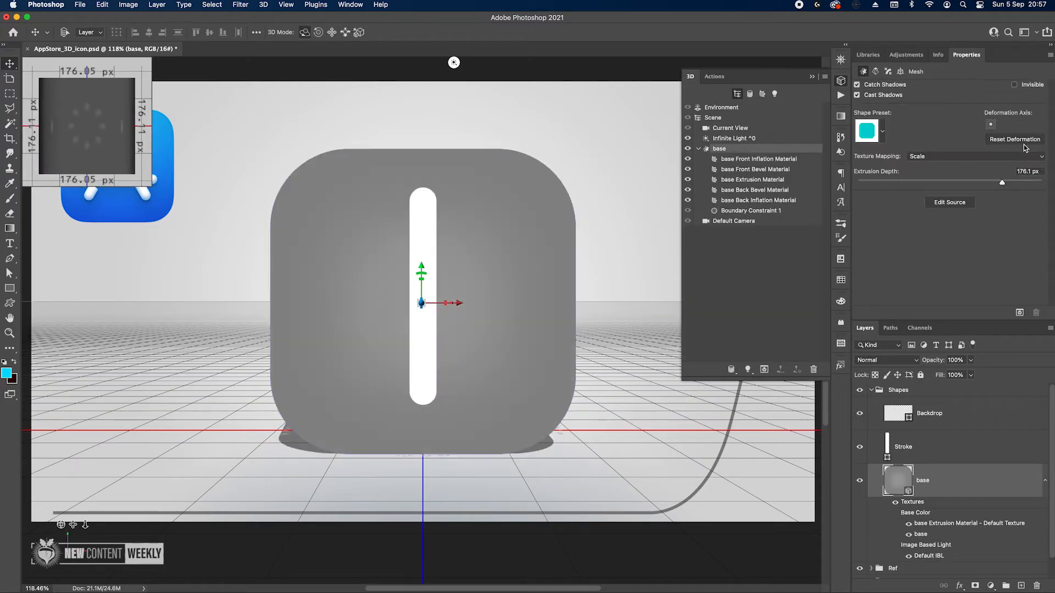
drag(1033, 171, 992, 169)
text(0.1)
key(Return)
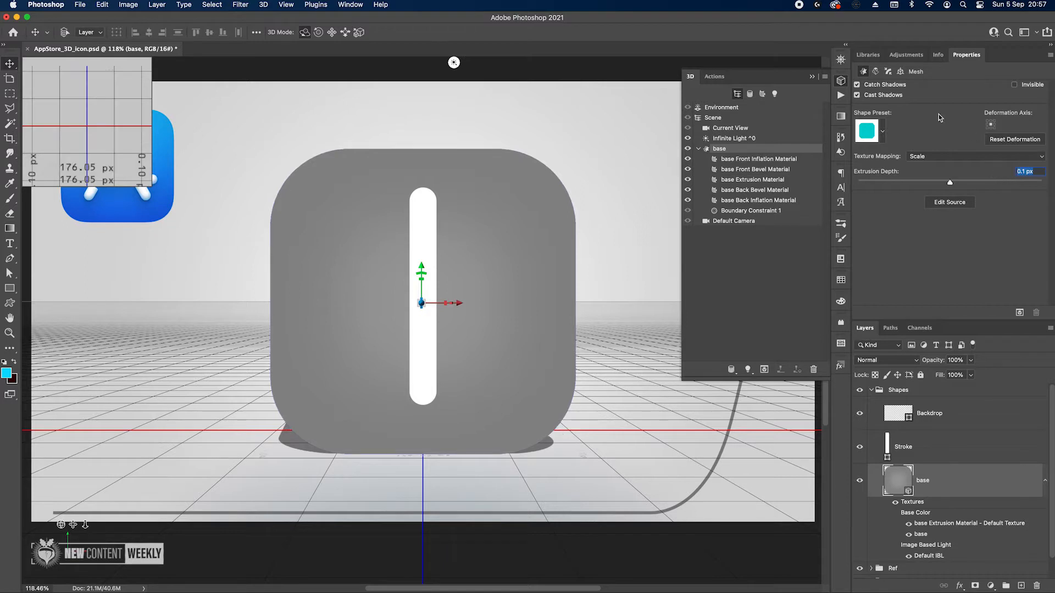
Bevel the front and back of the base mesh with a rounded convex contour and a width of 4%
click(889, 71)
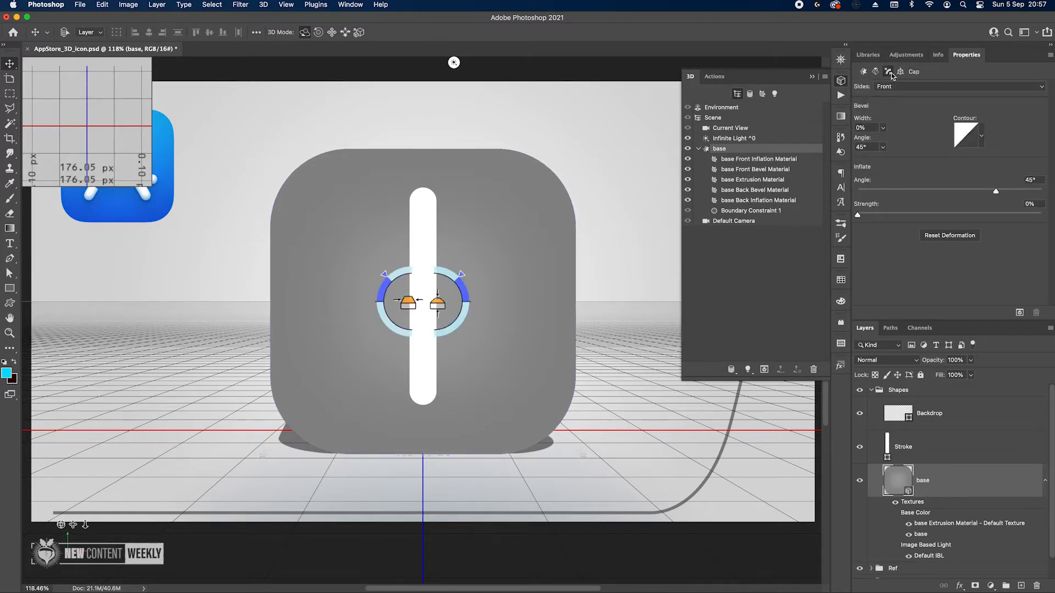
click(909, 87)
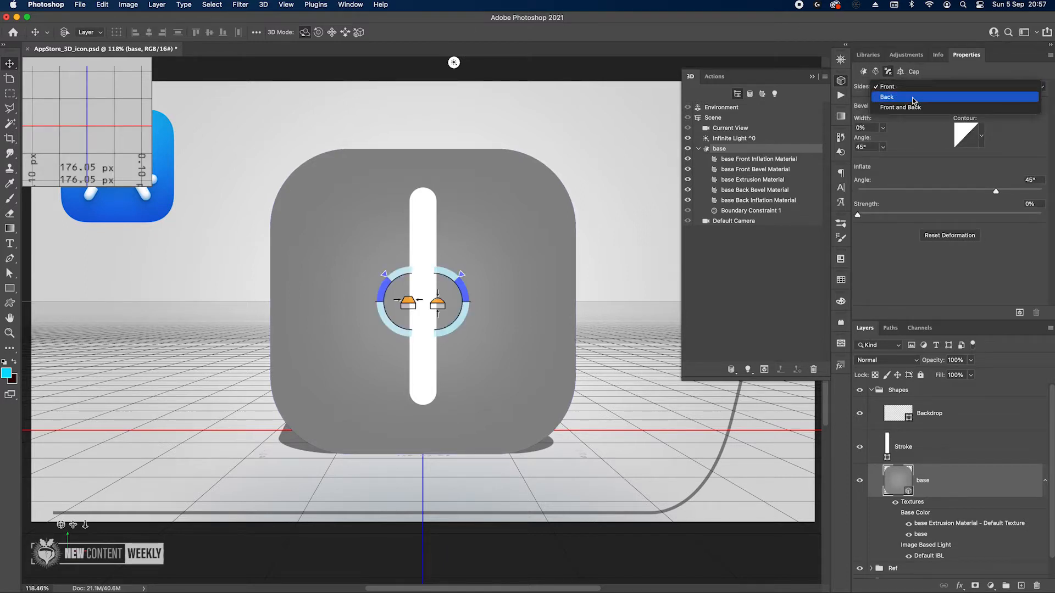
click(908, 108)
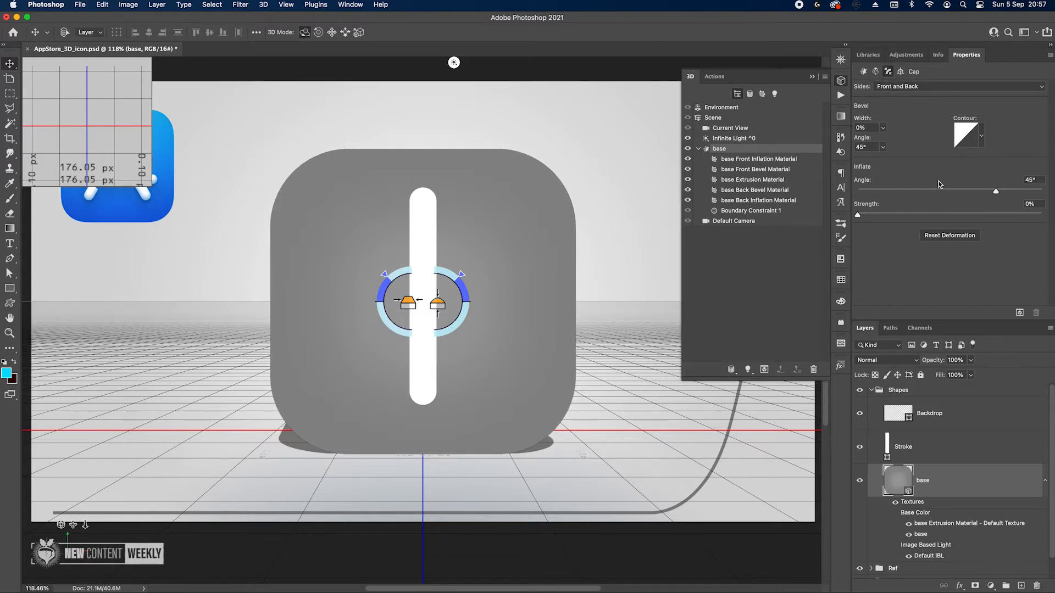
click(982, 139)
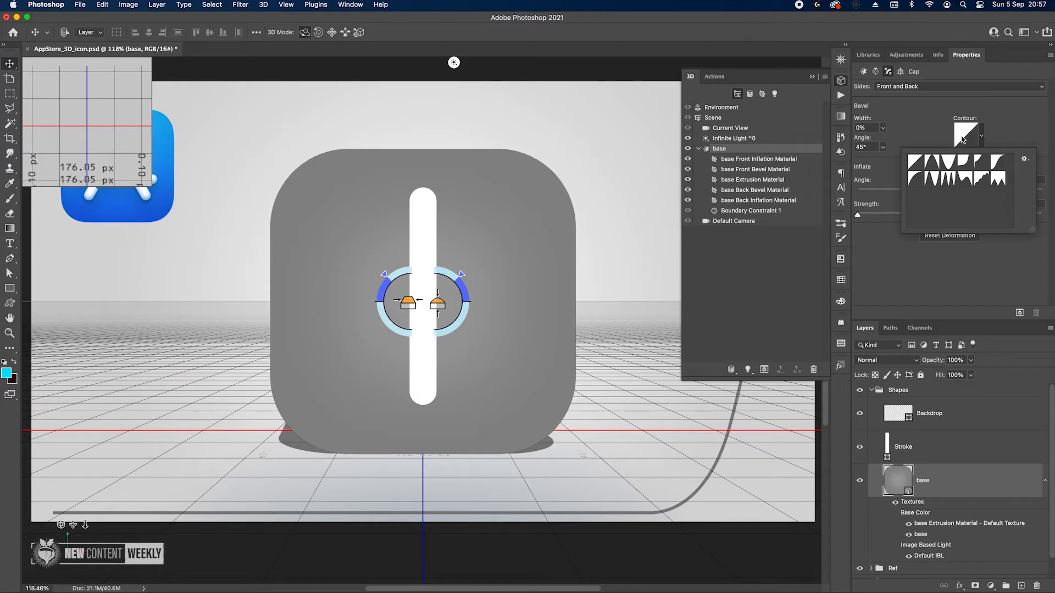
click(917, 180)
click(897, 136)
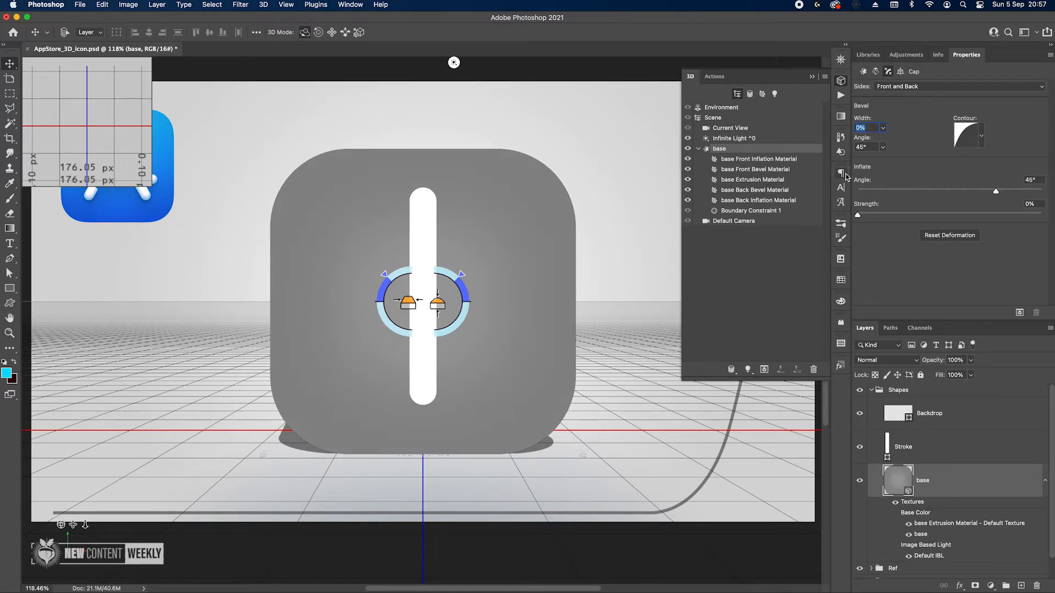
text(4)
key(Tab)
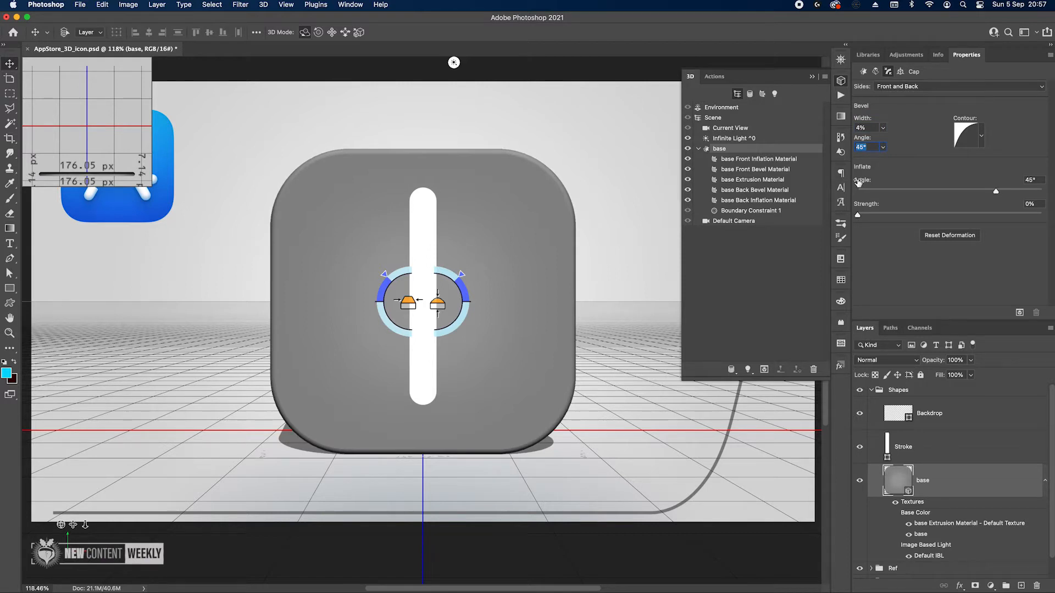
Convert the Stroke layer into a 3D extrusion and set its extrusion depth to 0.1 px
click(984, 448)
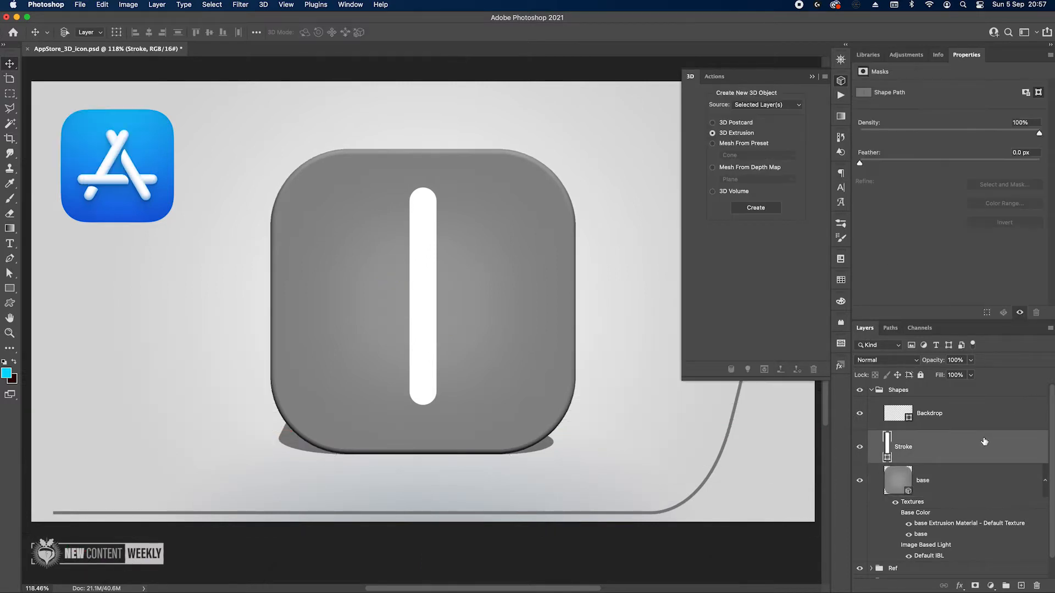
click(756, 208)
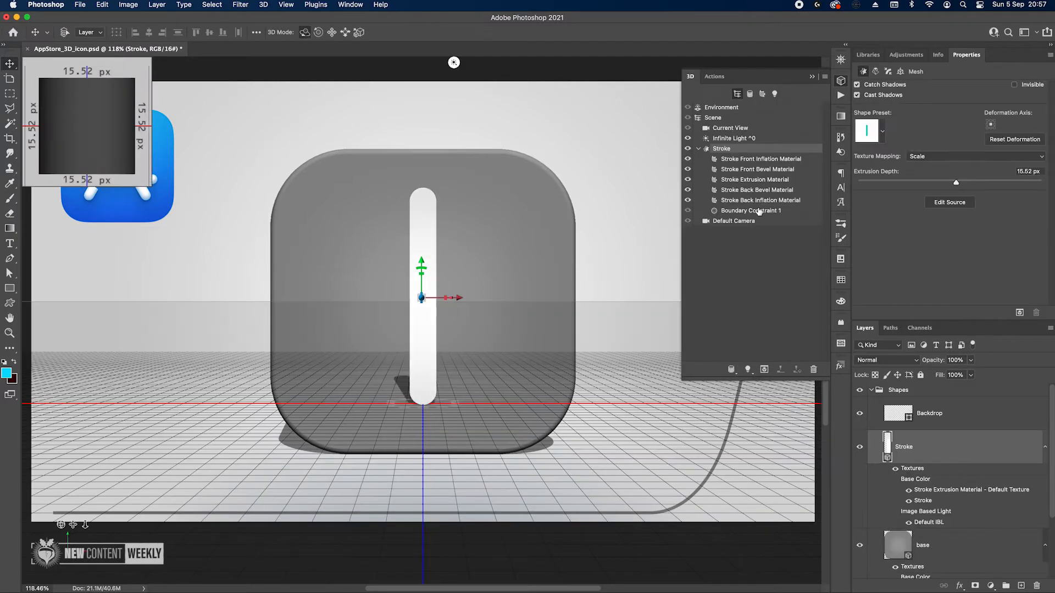
double_click(1025, 171)
key(BackSpace)
text(.1)
key(Return)
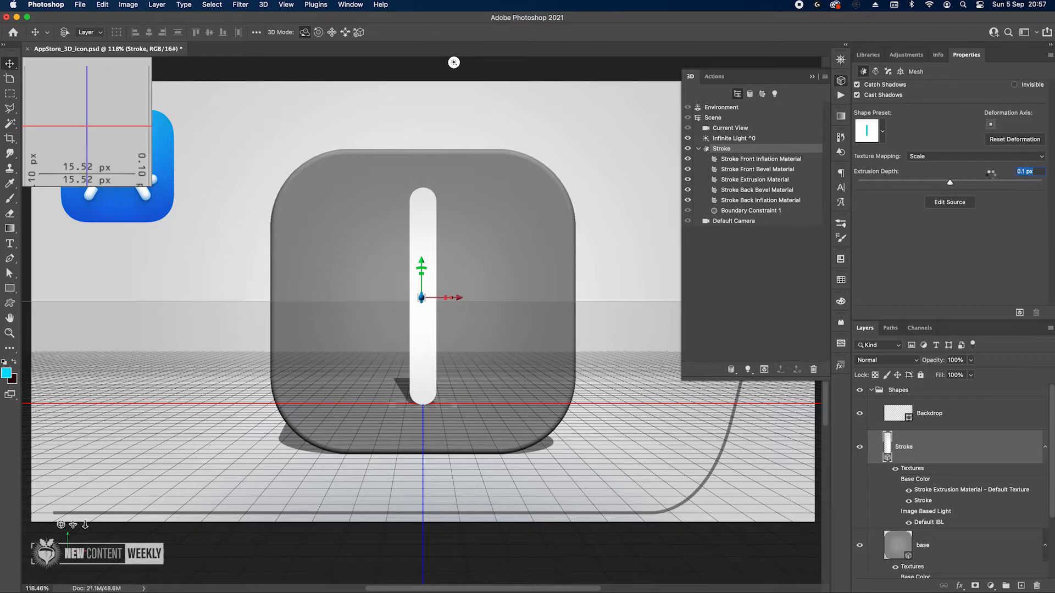
Inflate the front and back of the Stroke mesh with an angle of 90° and a strength of 20%
click(888, 71)
click(917, 88)
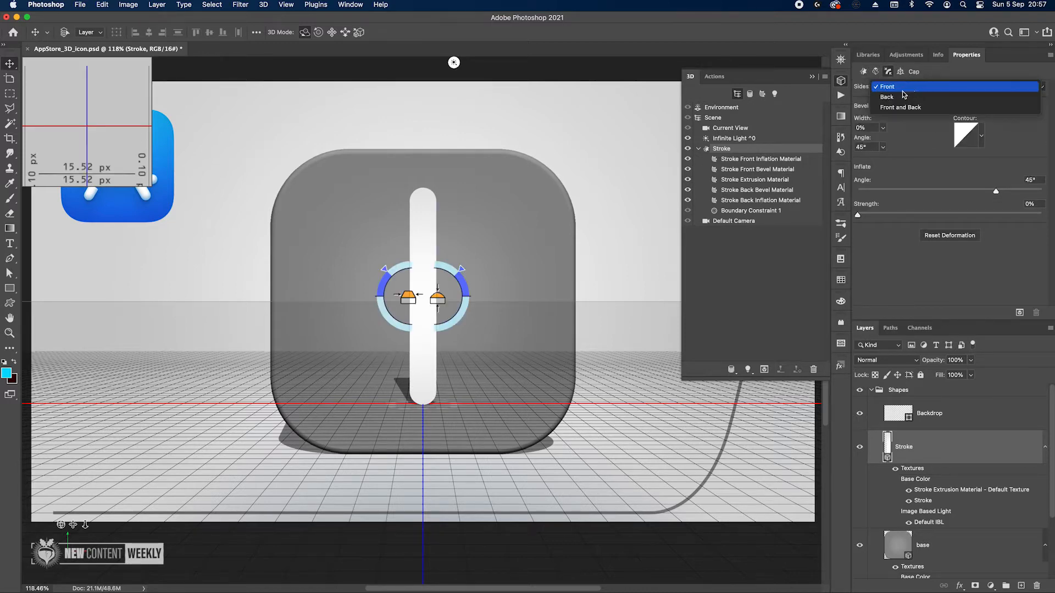
click(904, 108)
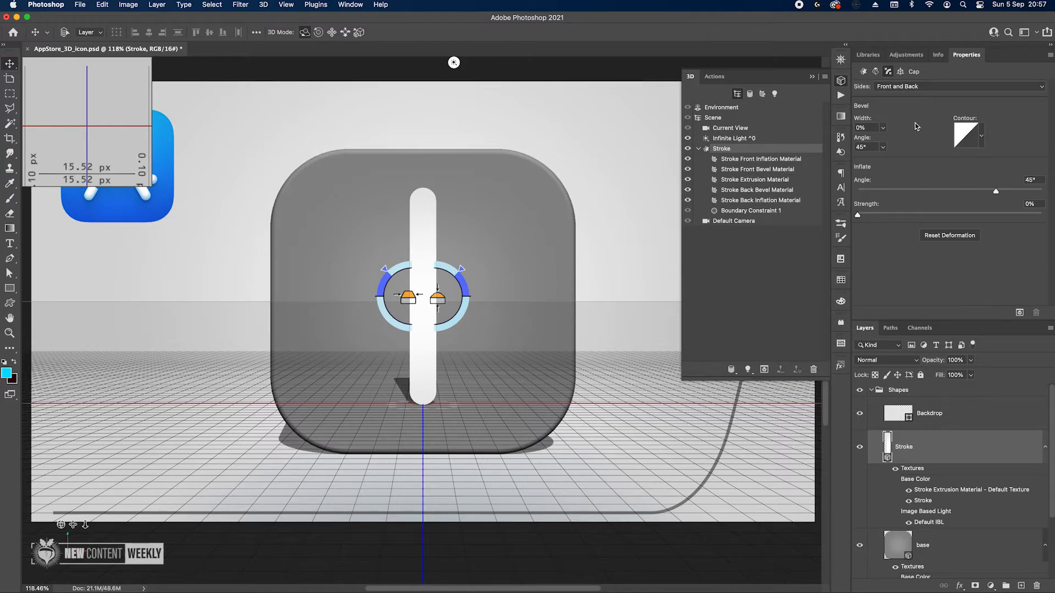
click(1040, 181)
text(90)
key(Tab)
text(20)
key(Tab)
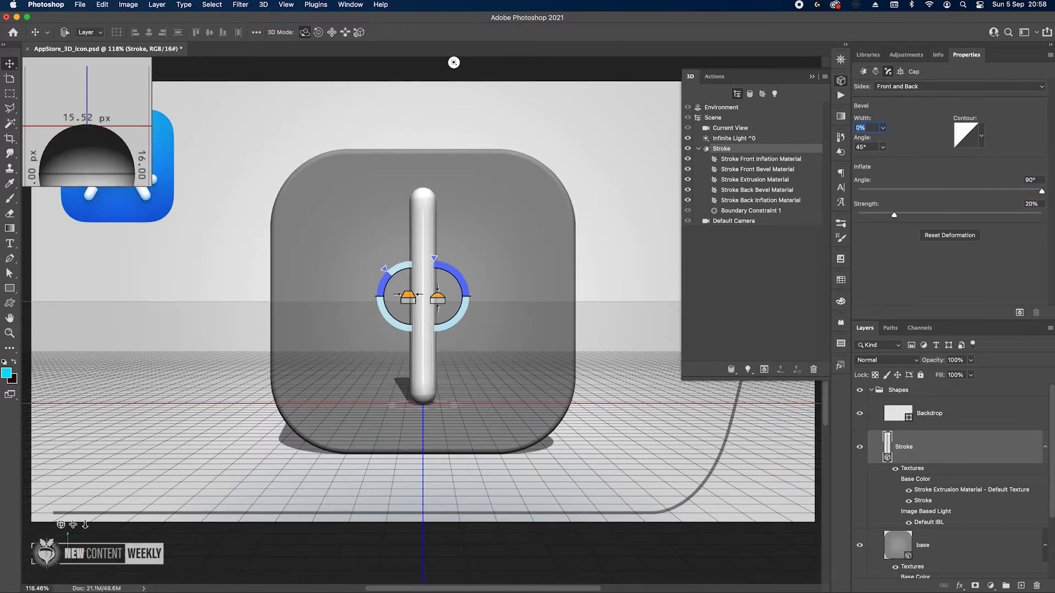
Convert the Backdrop layer into a 3D extrusion and set its extrusion depth to 400 px
click(957, 420)
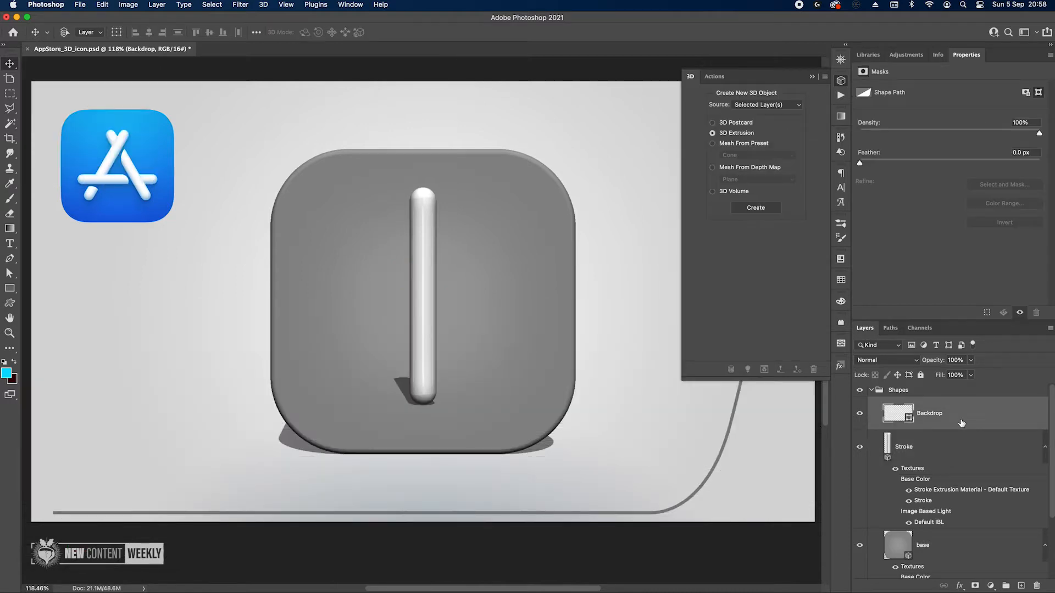
click(760, 207)
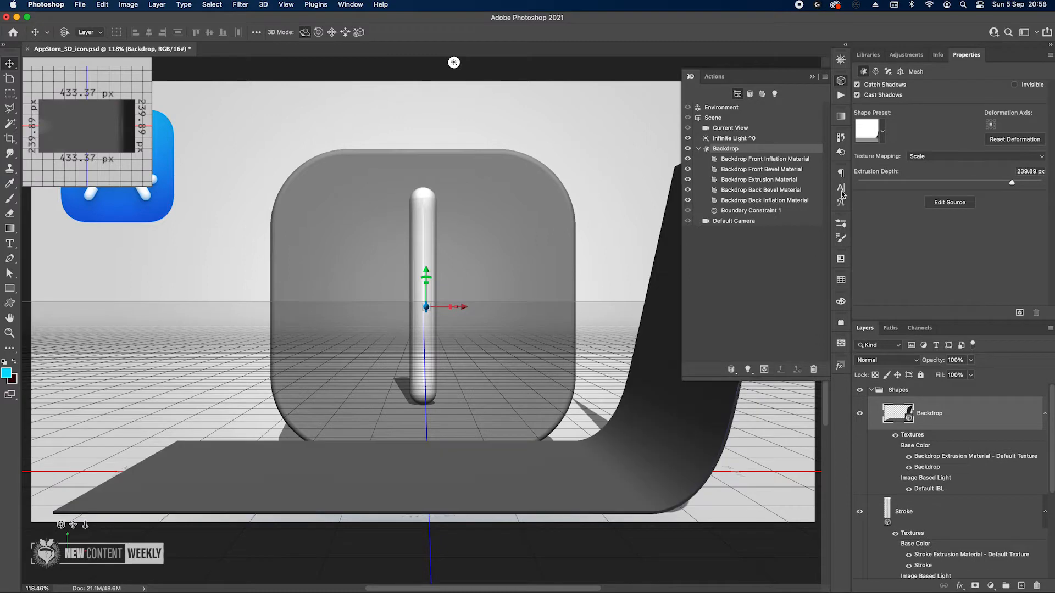
click(1026, 170)
text(400)
key(Escape)
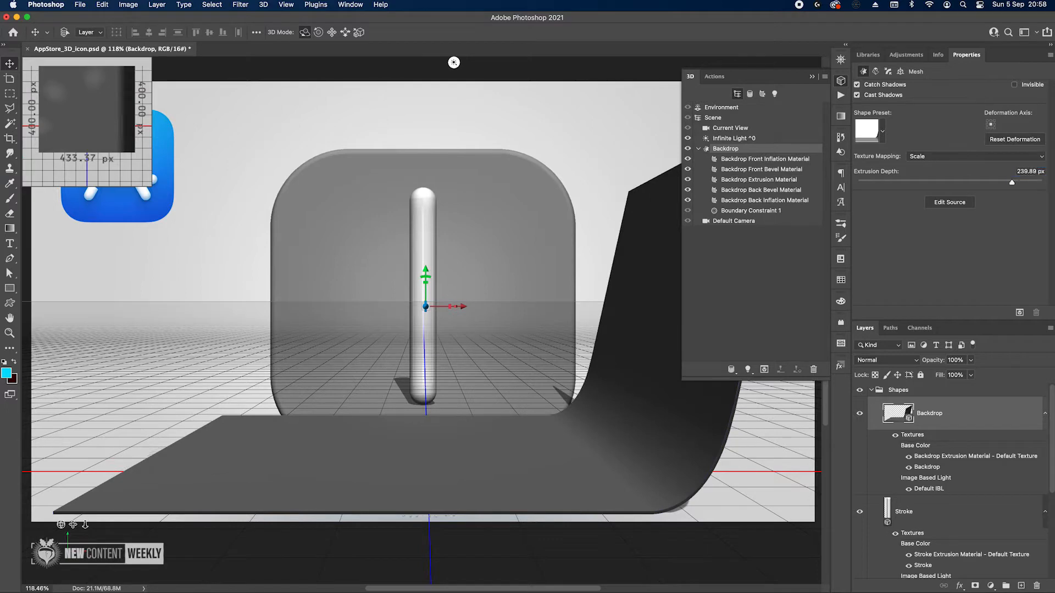
scroll(951, 420, down, 3)
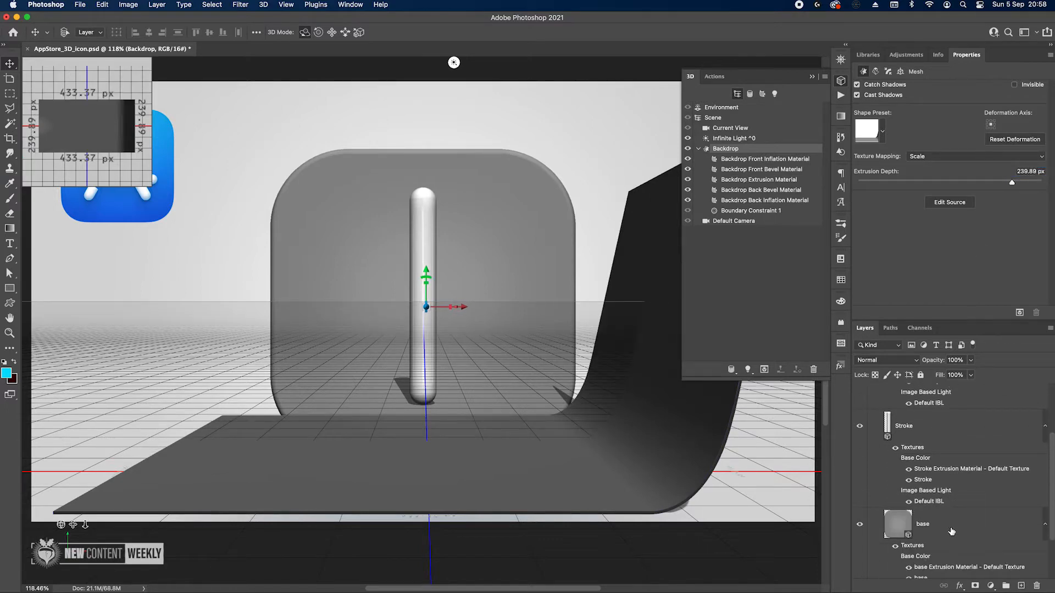
drag(1039, 179, 993, 170)
scroll(972, 451, up, 2)
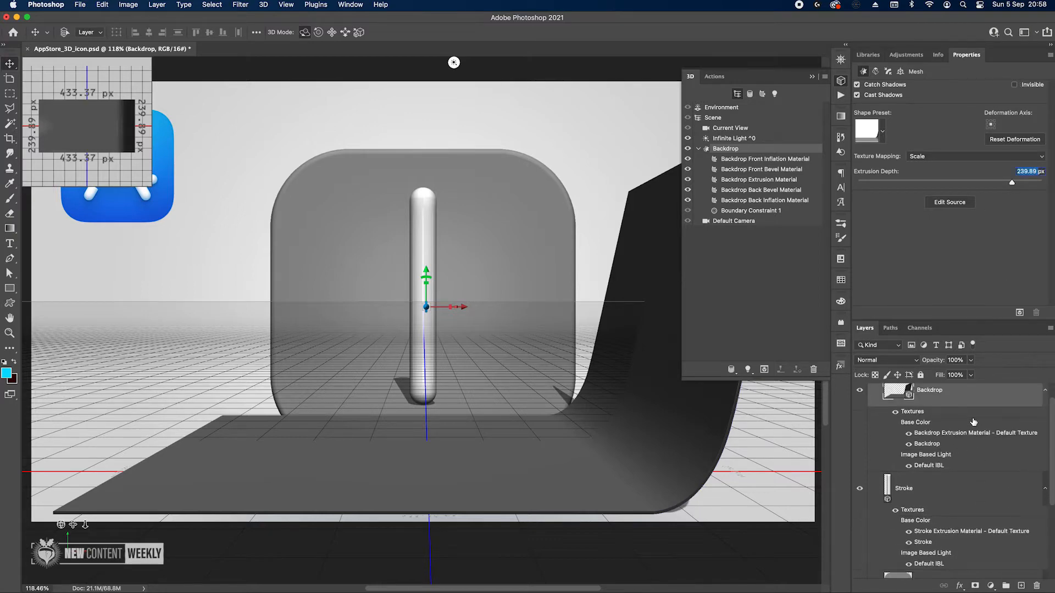
text(400)
key(Return)
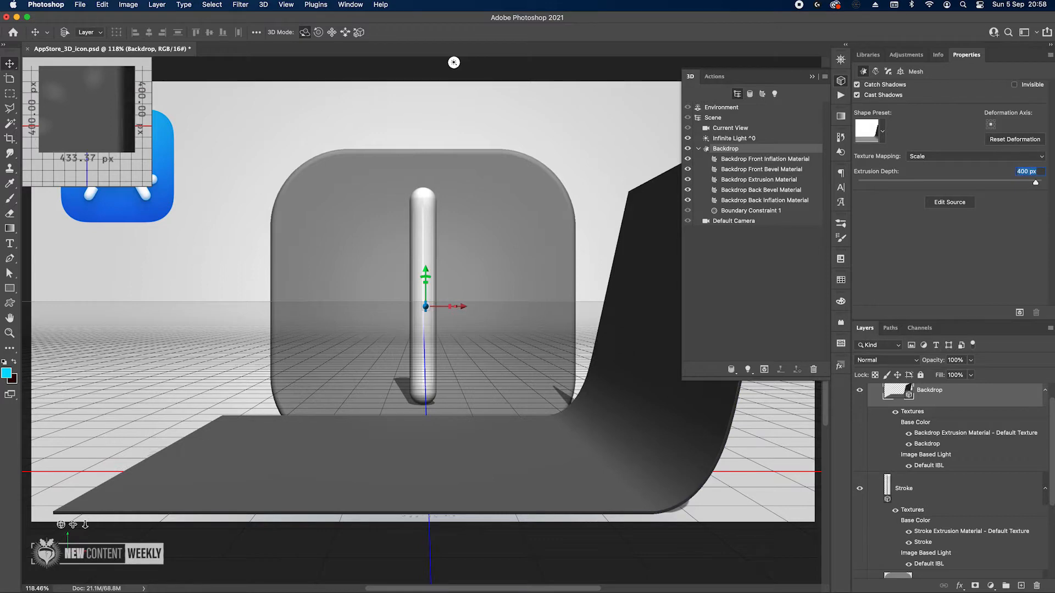
Merge the Backdrop, Stroke and base 3D layers into a single 3D layer
scroll(953, 488, down, 1)
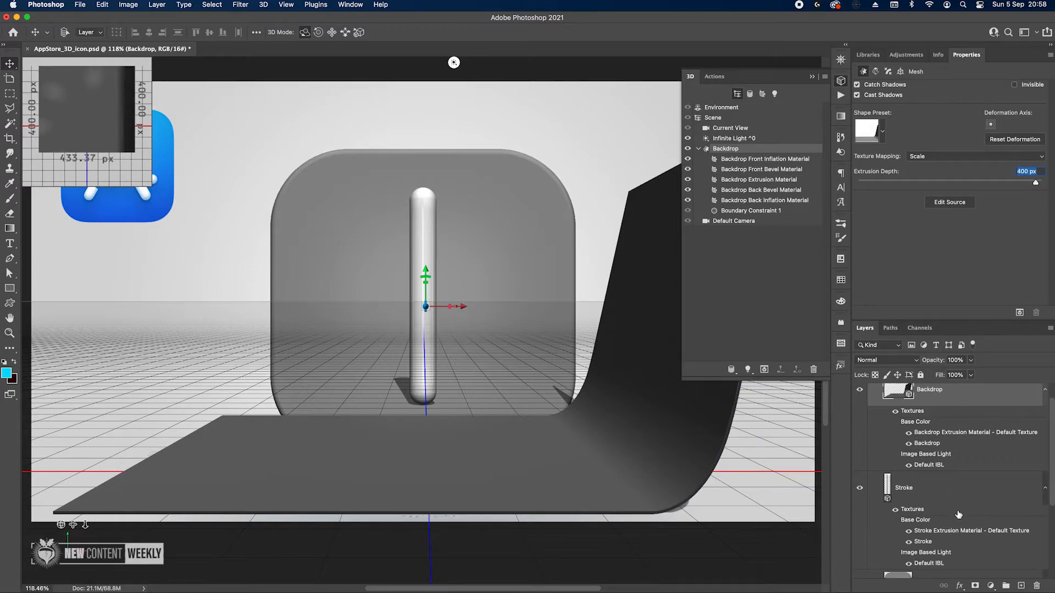
shift+click(970, 493)
scroll(970, 493, down, 1)
shift+click(977, 550)
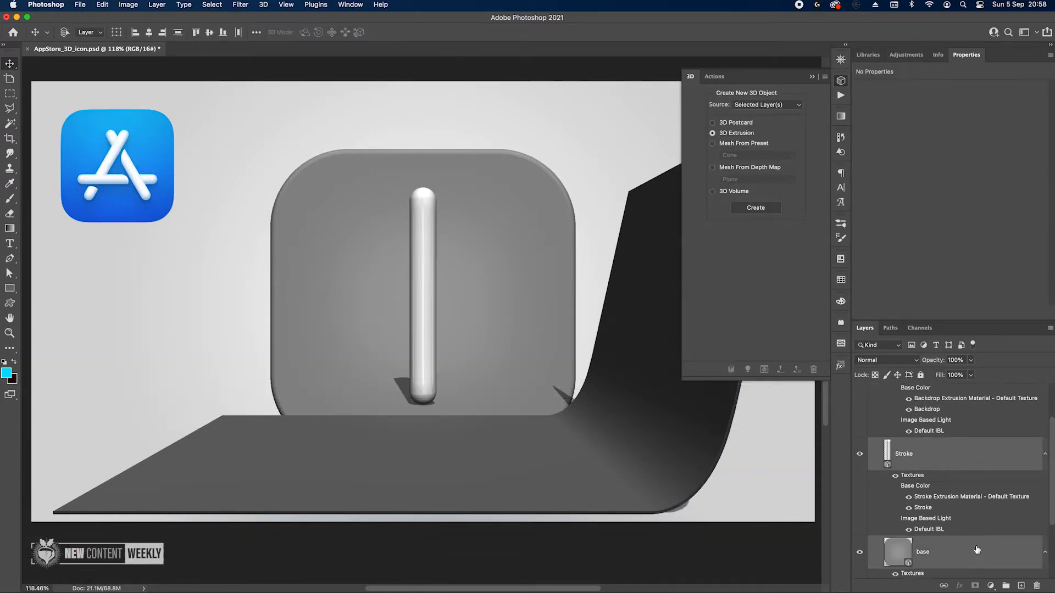
click(264, 5)
click(329, 28)
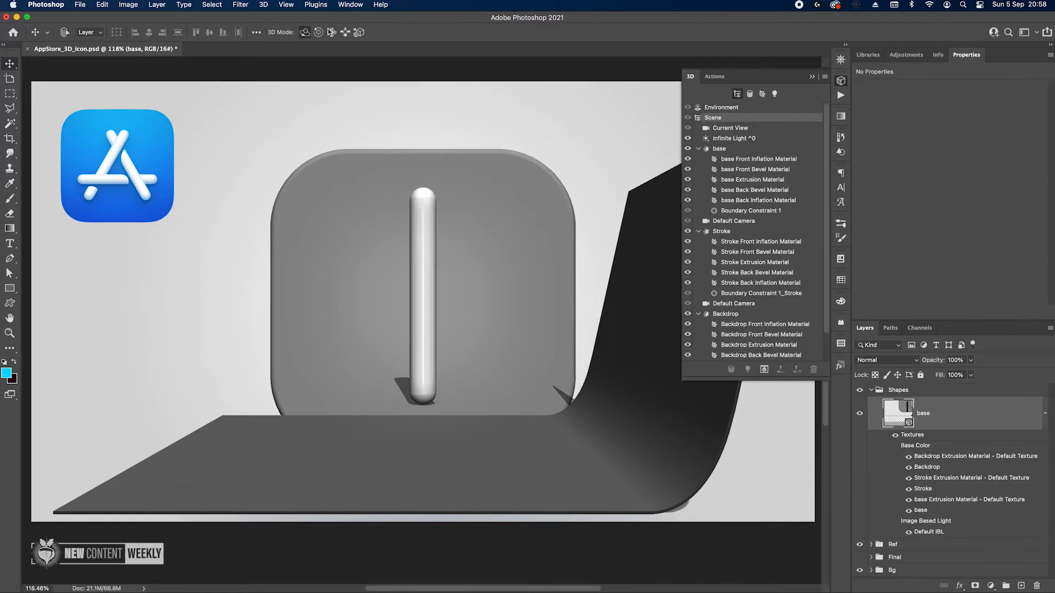
Collapse the mesh entries in the merged scene and move the base, Stroke and Backdrop meshes to the ground together
click(698, 148)
click(699, 170)
click(699, 189)
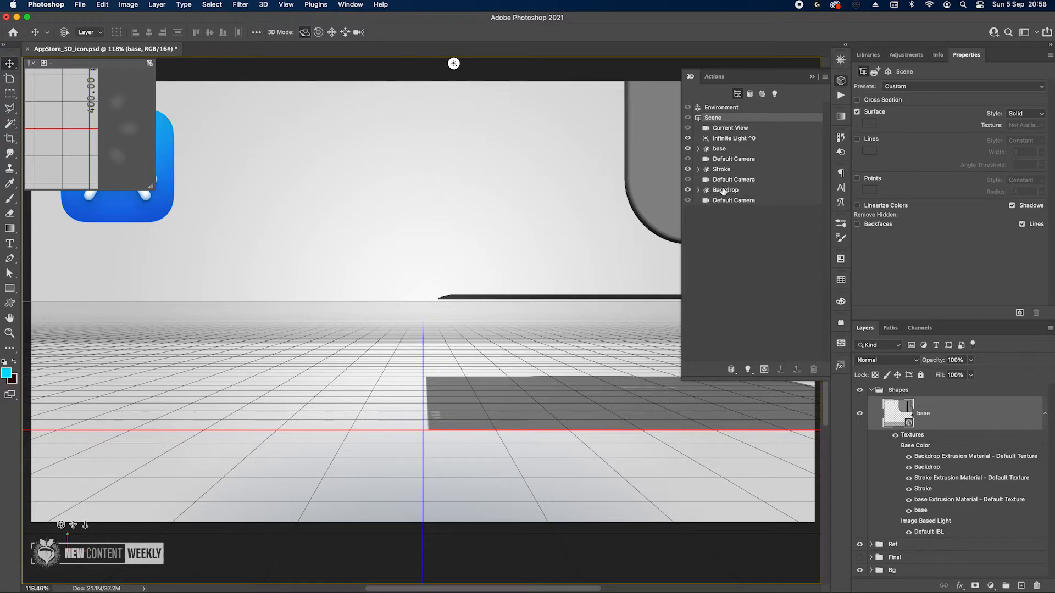
click(731, 189)
super+click(730, 170)
super+click(736, 150)
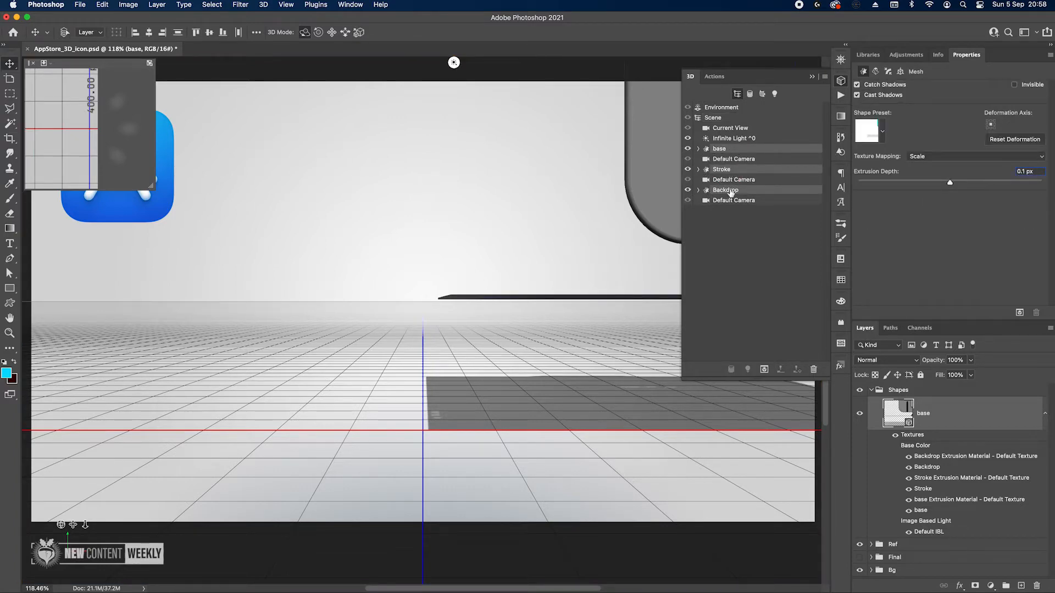
click(900, 72)
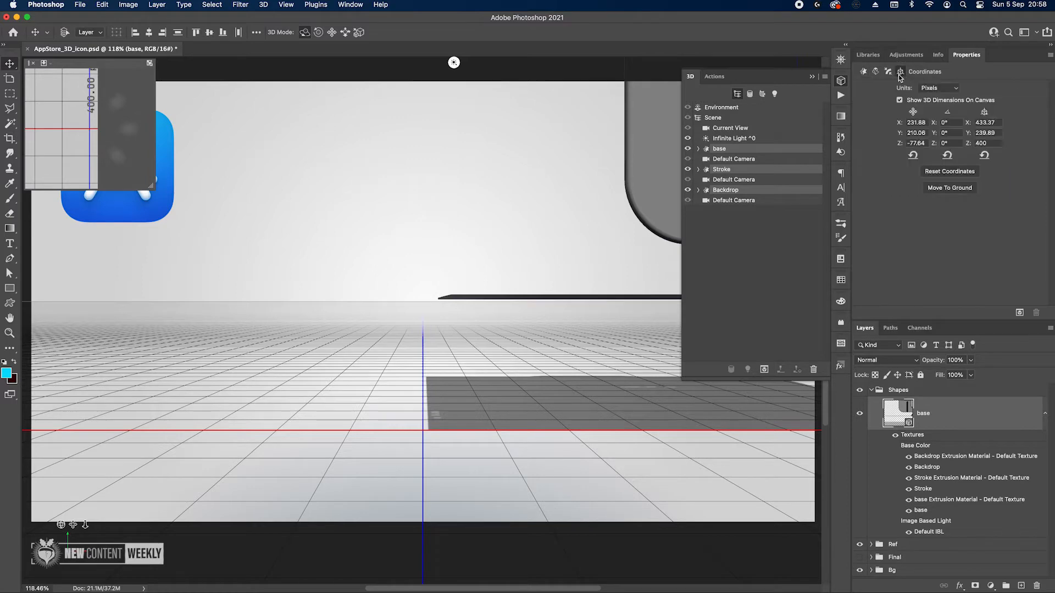
click(947, 189)
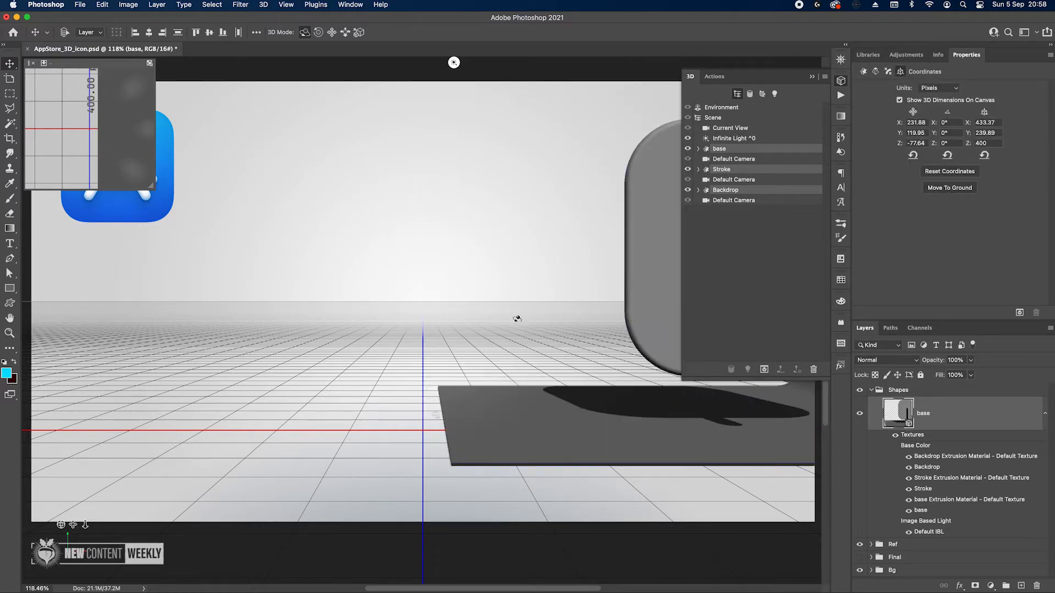
Shift the three selected meshes along the X axis toward the canvas centre and align their horizontal centres
click(811, 76)
drag(760, 261, 493, 255)
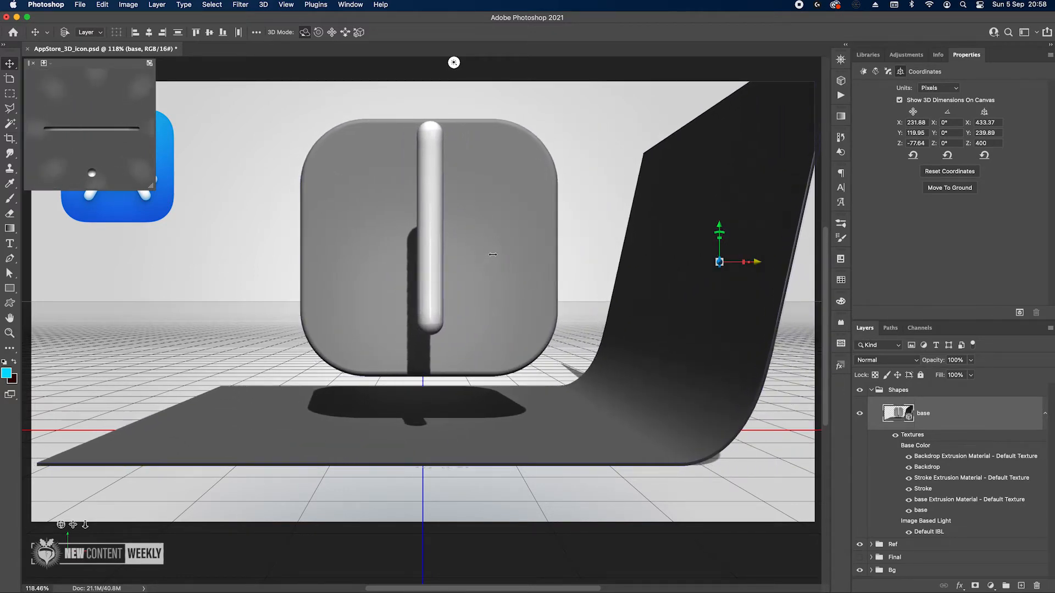
click(148, 34)
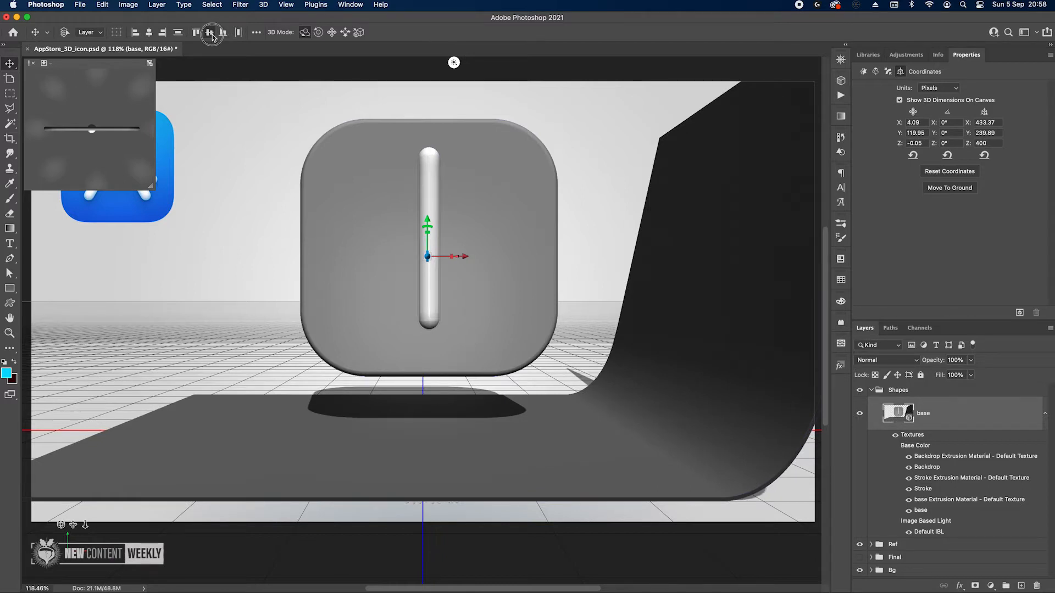
Align the vertical centres of the three selected meshes and rotate the Backdrop mesh 90° around the Y axis
click(209, 33)
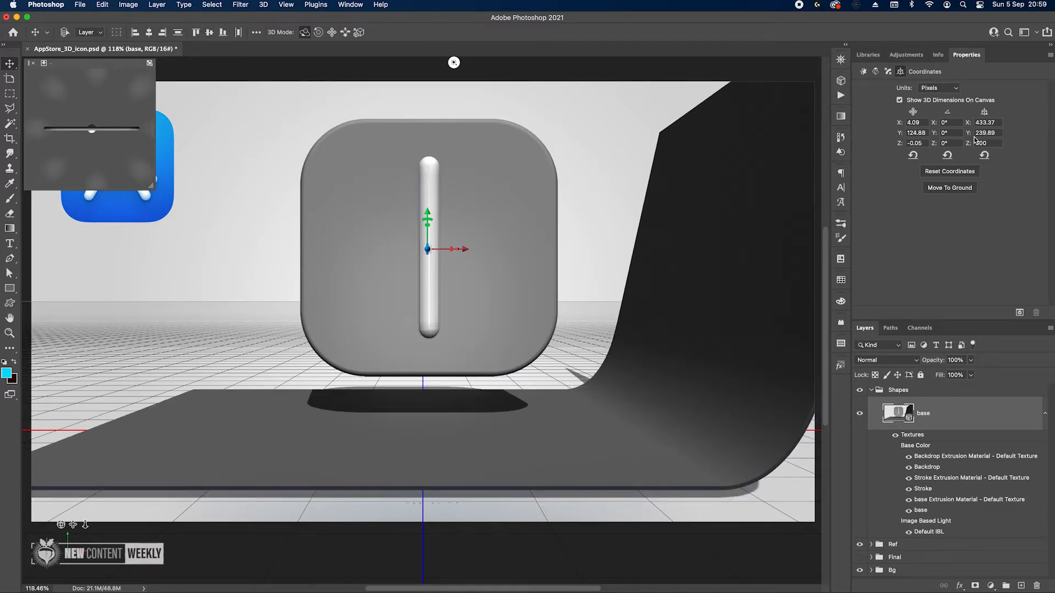
click(841, 82)
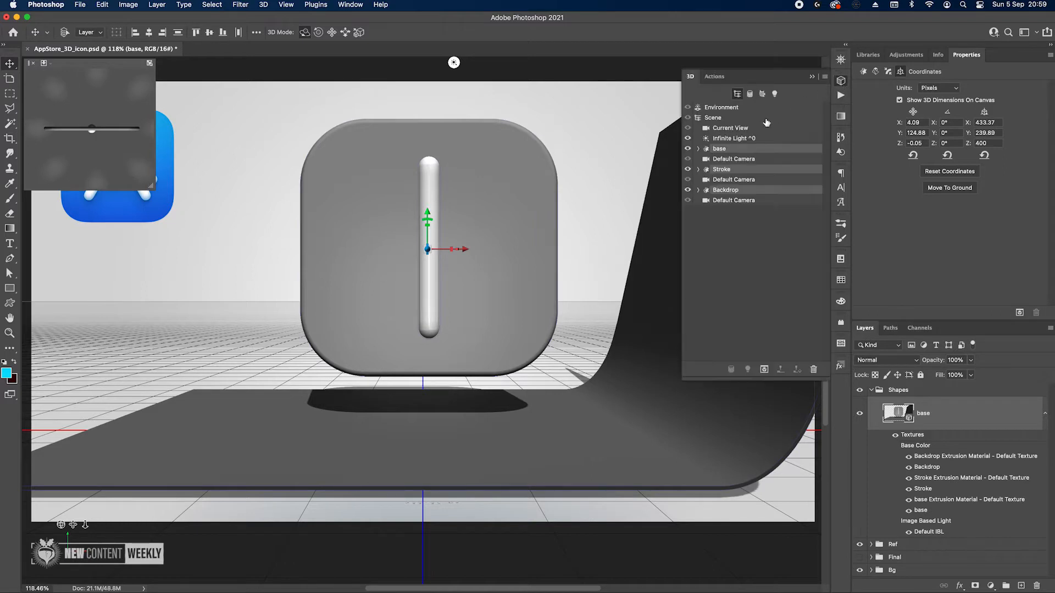
click(749, 192)
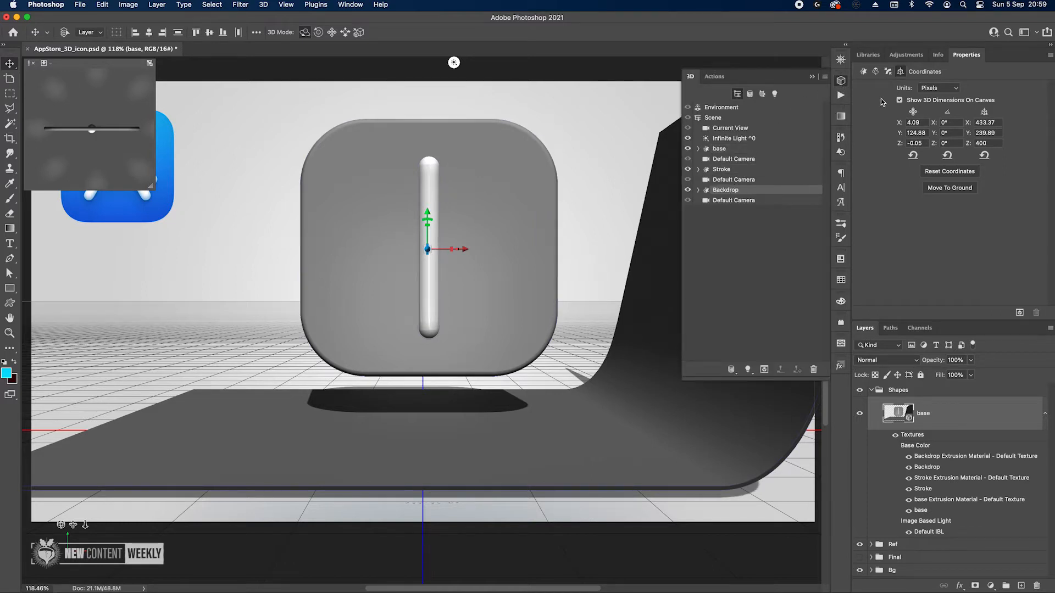
click(956, 133)
text(90)
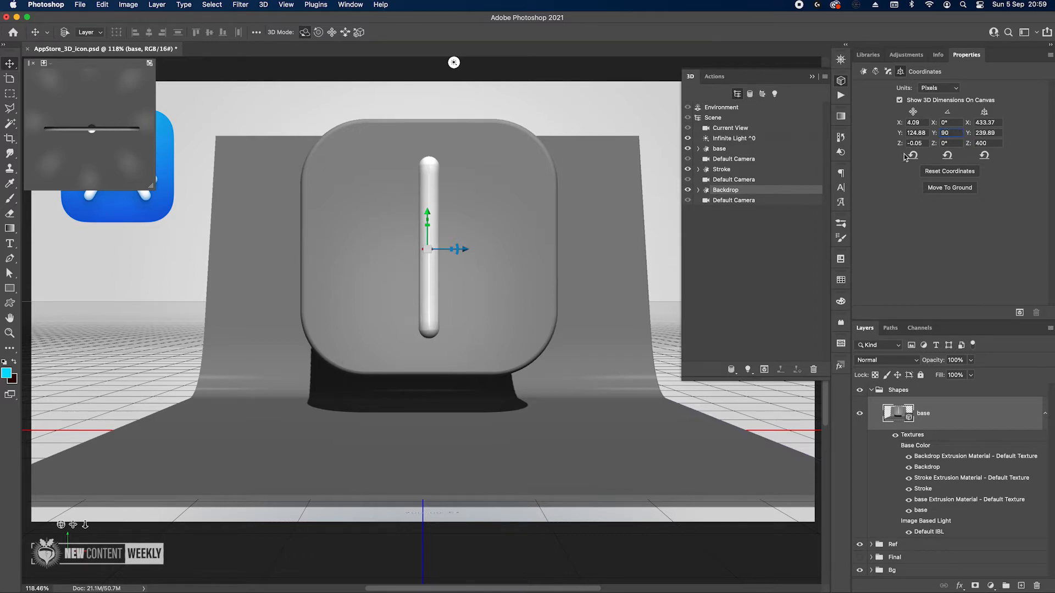
Lower the base and Stroke meshes together onto the backdrop floor and bring the Stroke forward to about Z 20.3 px in front of the base
click(737, 170)
shift+click(738, 149)
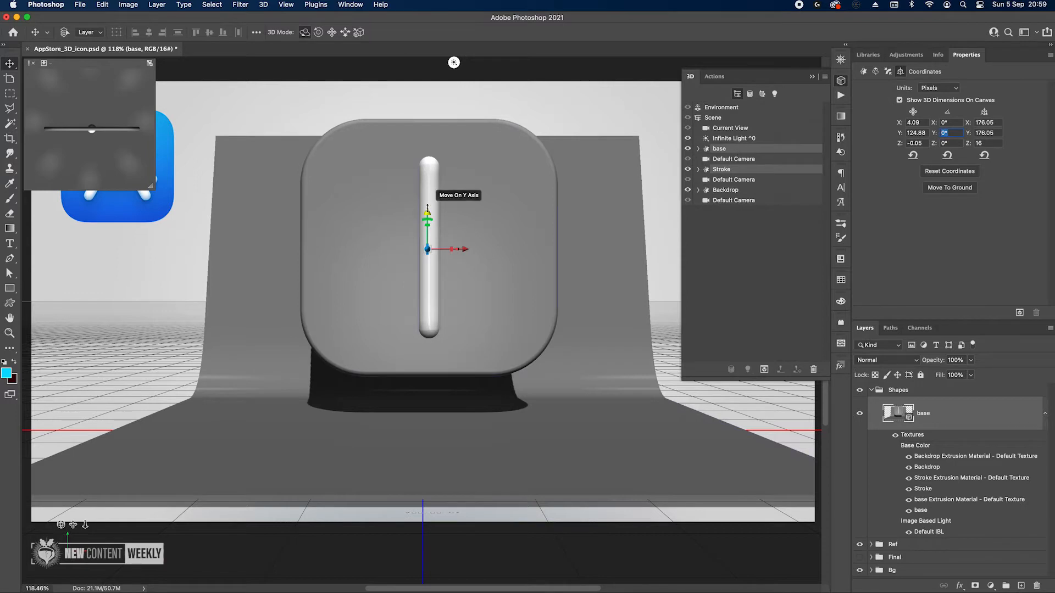
drag(426, 222, 443, 236)
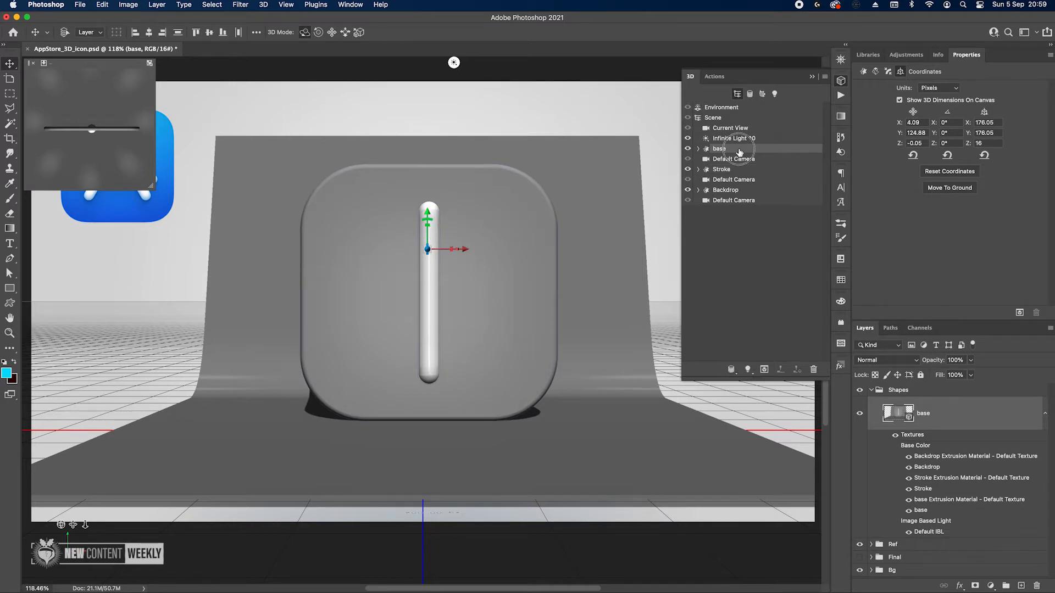
click(740, 170)
drag(431, 298, 433, 306)
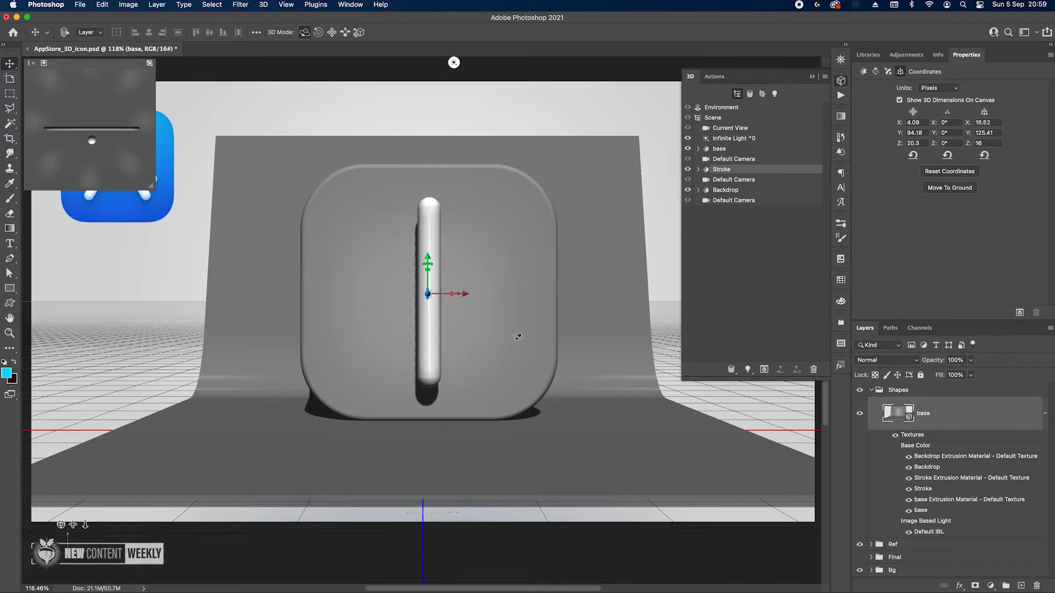
Export the 3D layer in Wavefront|OBJ format as AppStore_3D_icon.obj in the 3D folder, replacing the existing file
click(744, 193)
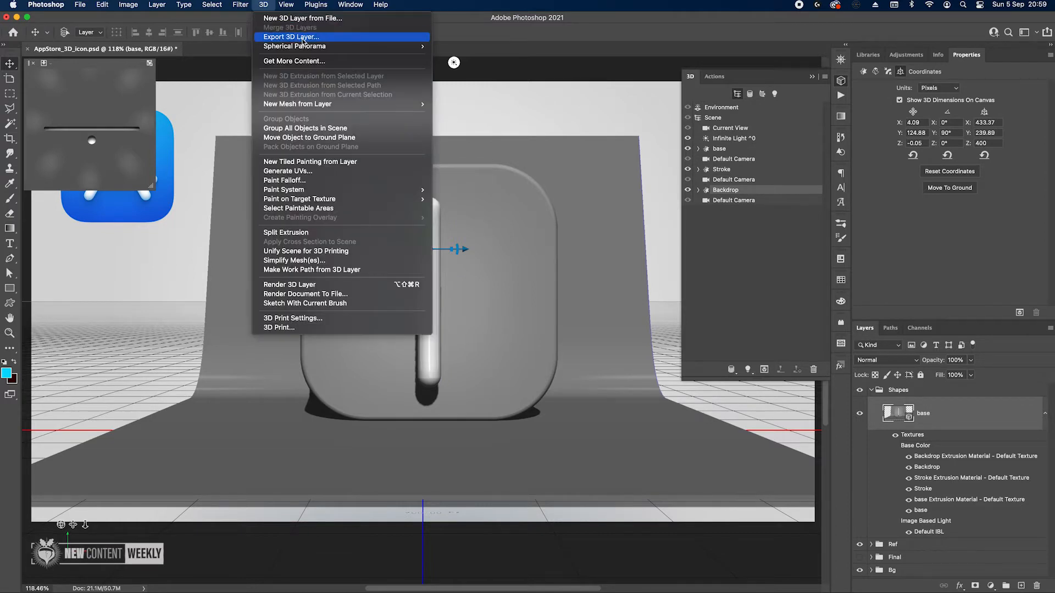
click(301, 37)
click(312, 137)
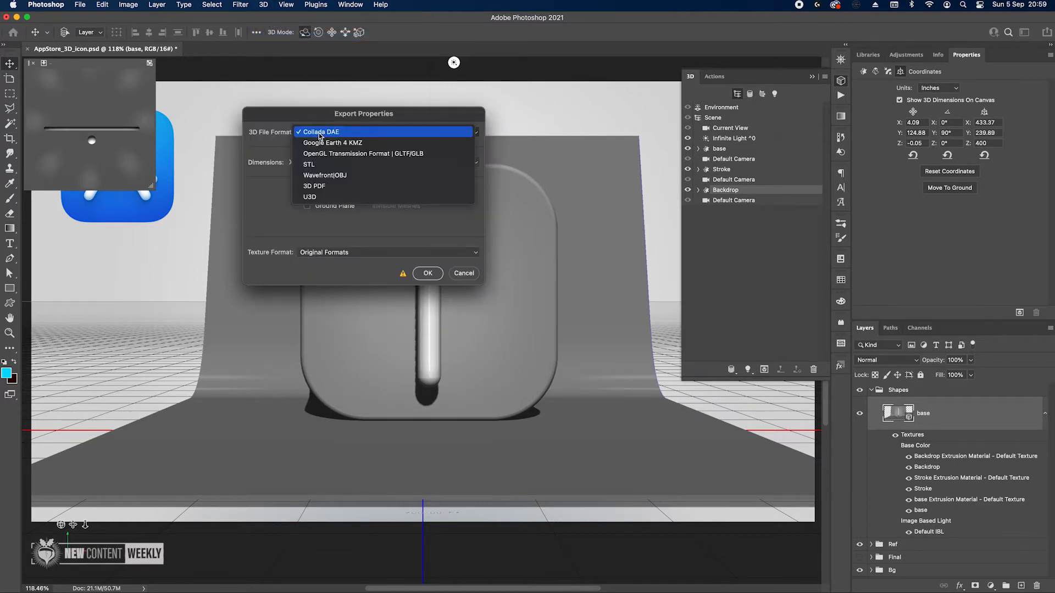
click(343, 171)
click(435, 279)
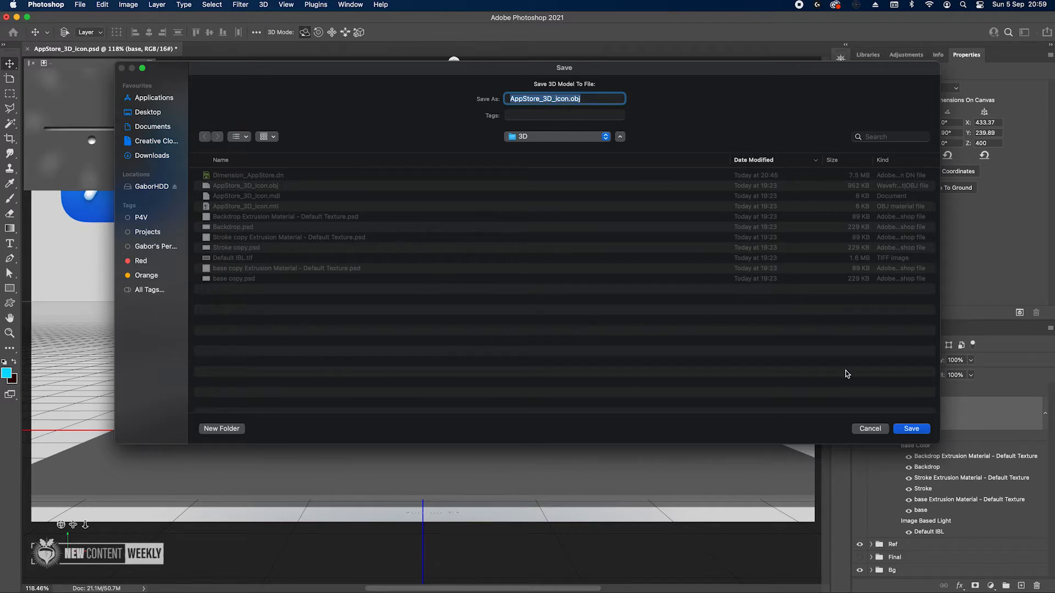
click(912, 430)
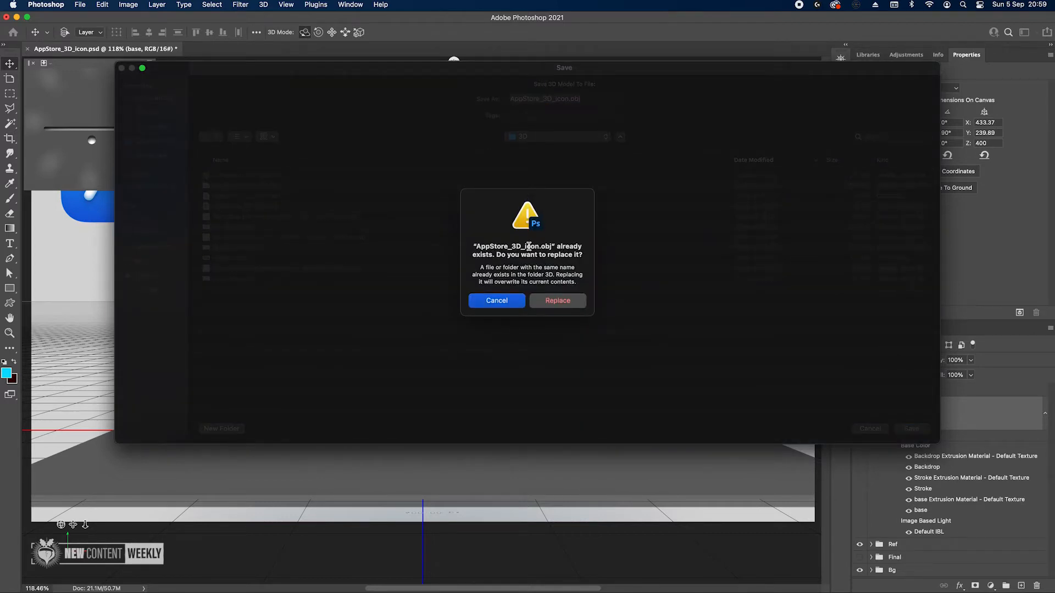
click(557, 301)
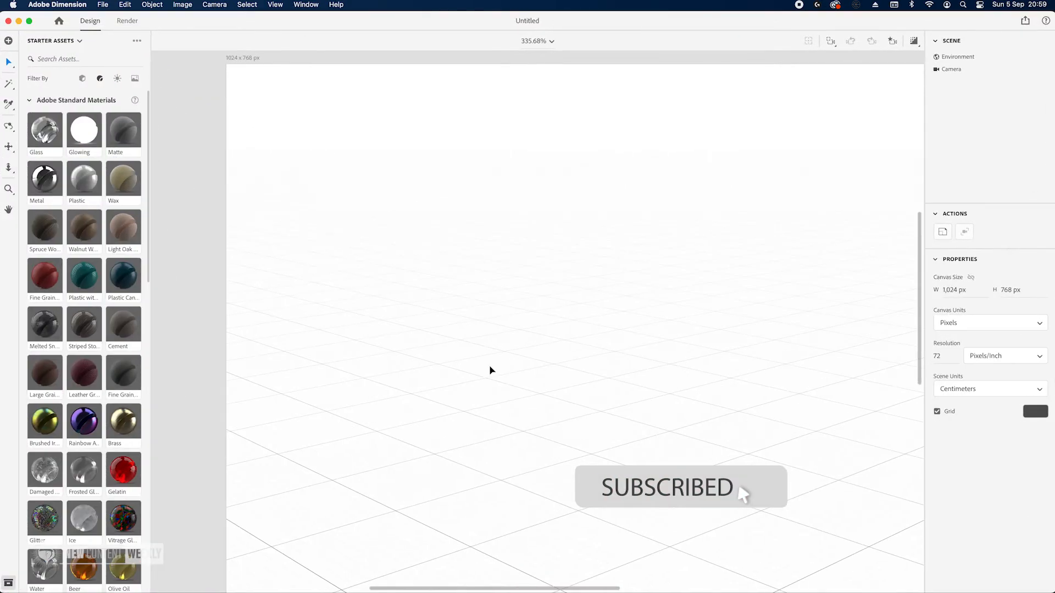
In Adobe Dimension, set the new scene's canvas size to 2560 × 1440 px and fit the canvas in the view
click(953, 291)
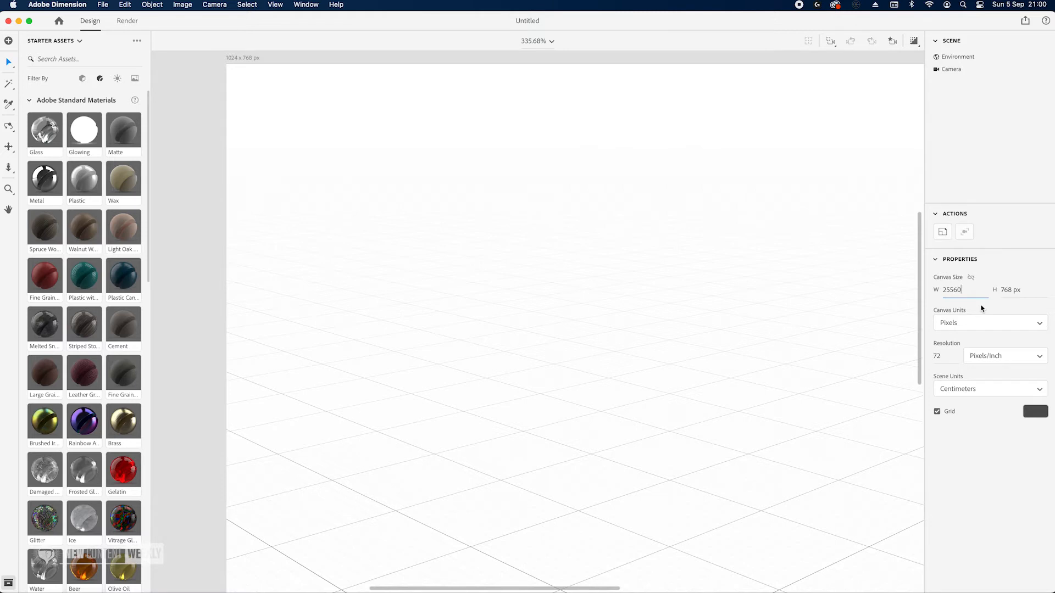
key(Tab)
key(Tab)
click(552, 41)
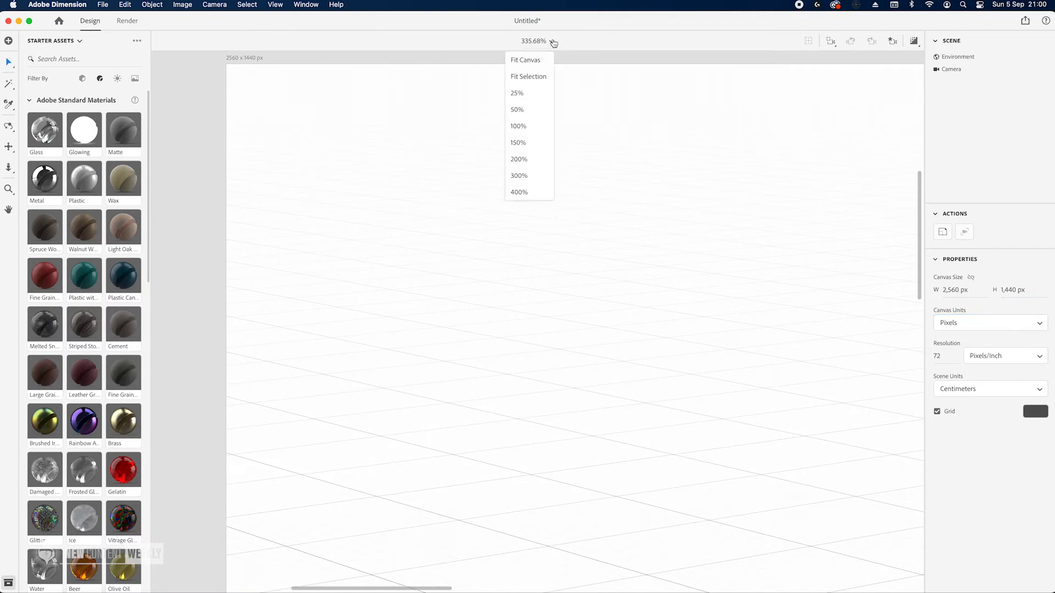
click(530, 61)
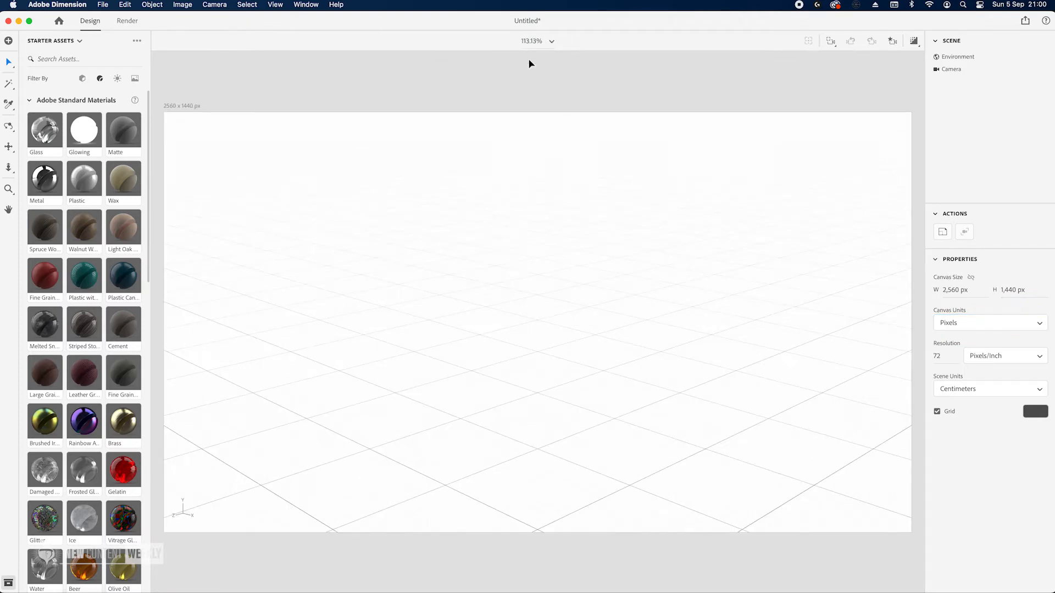
Import the 3D model AppStore_3D_icon.obj from the 3D folder inside AppStore_icon into the scene
click(9, 42)
click(86, 117)
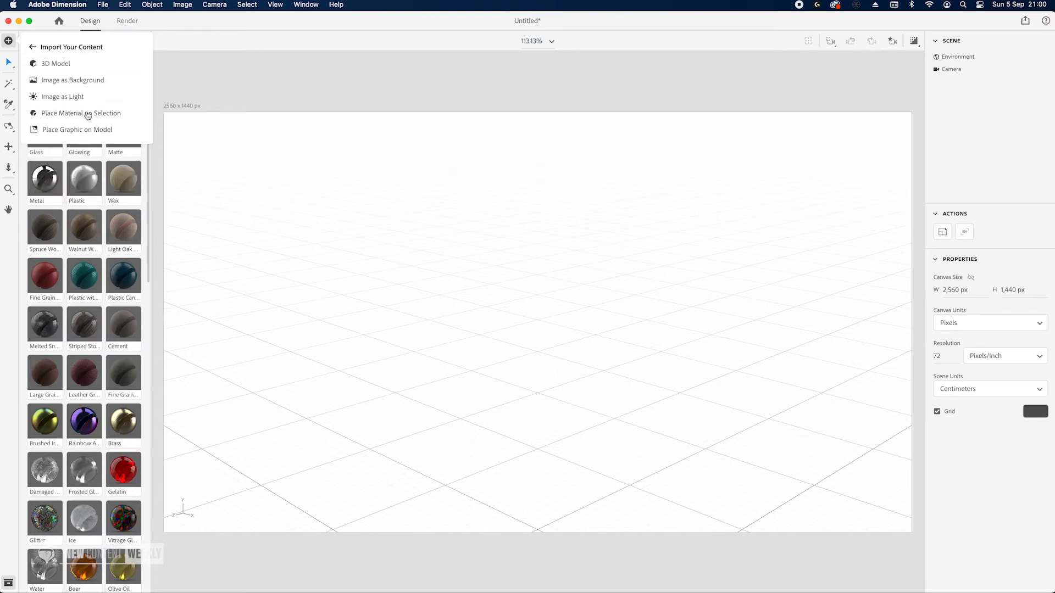
click(59, 63)
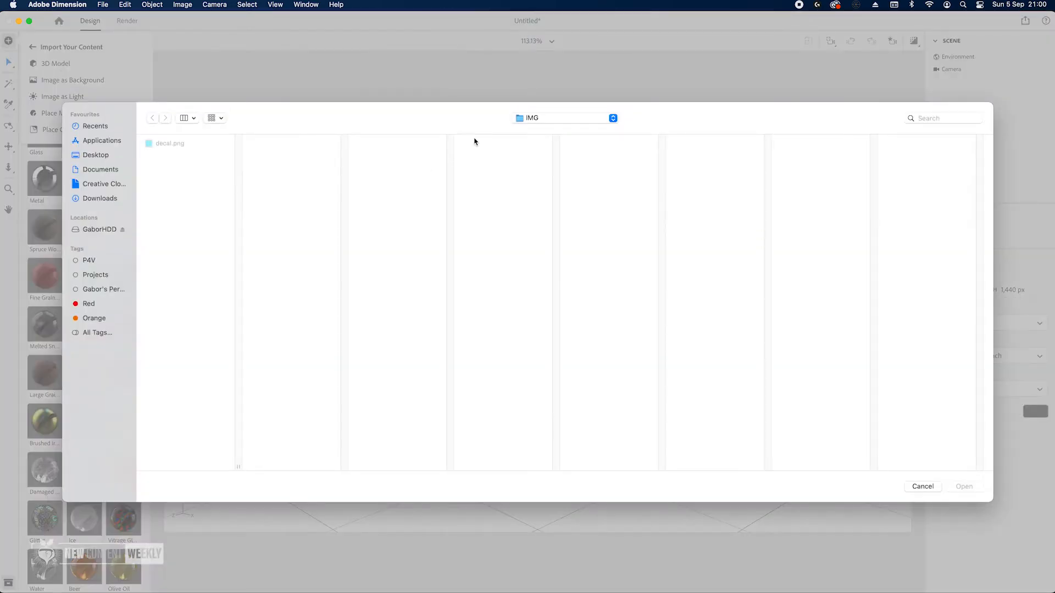
click(550, 117)
click(549, 133)
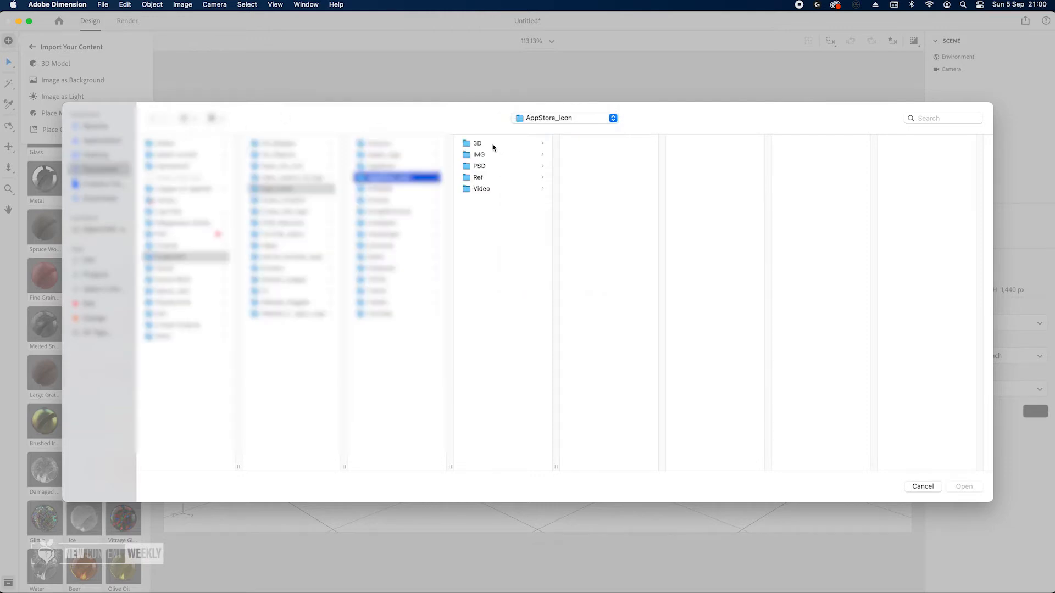
click(492, 143)
click(604, 166)
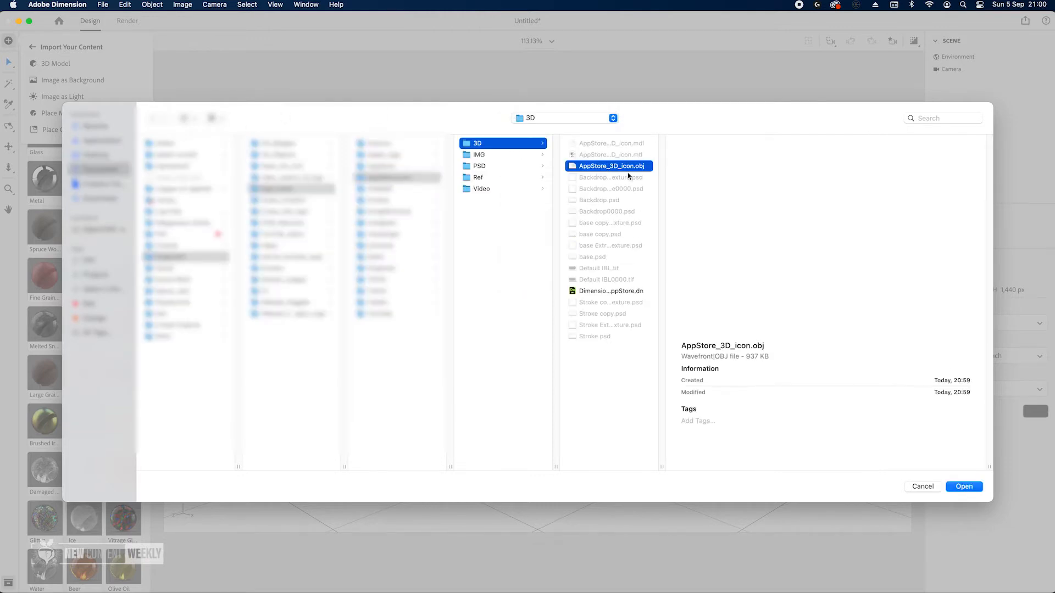
click(965, 487)
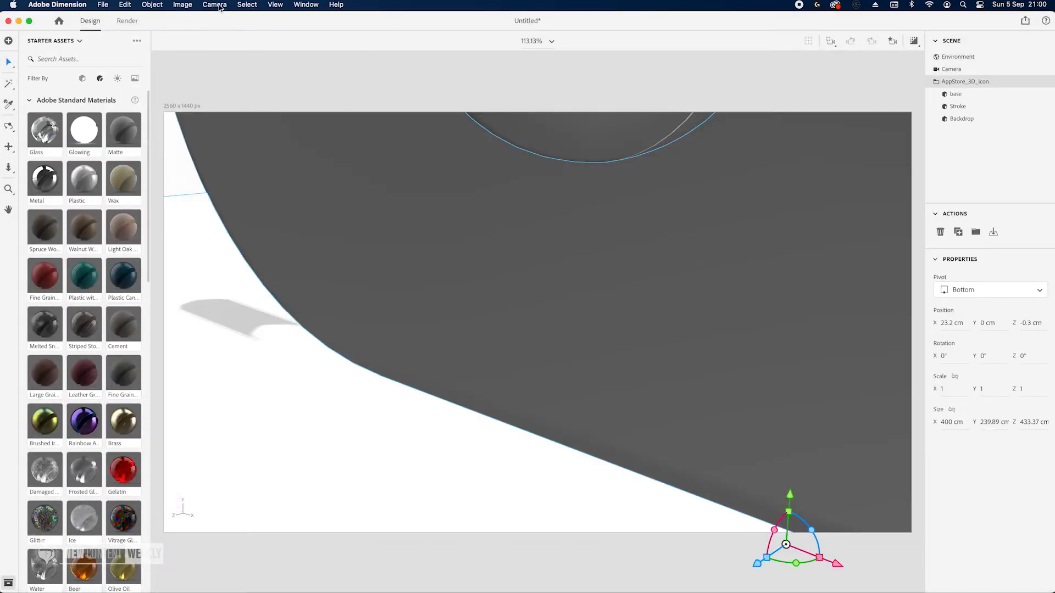
View the imported model from the Left camera view at a distance that shows its side profile
click(219, 6)
mouse_move(238, 150)
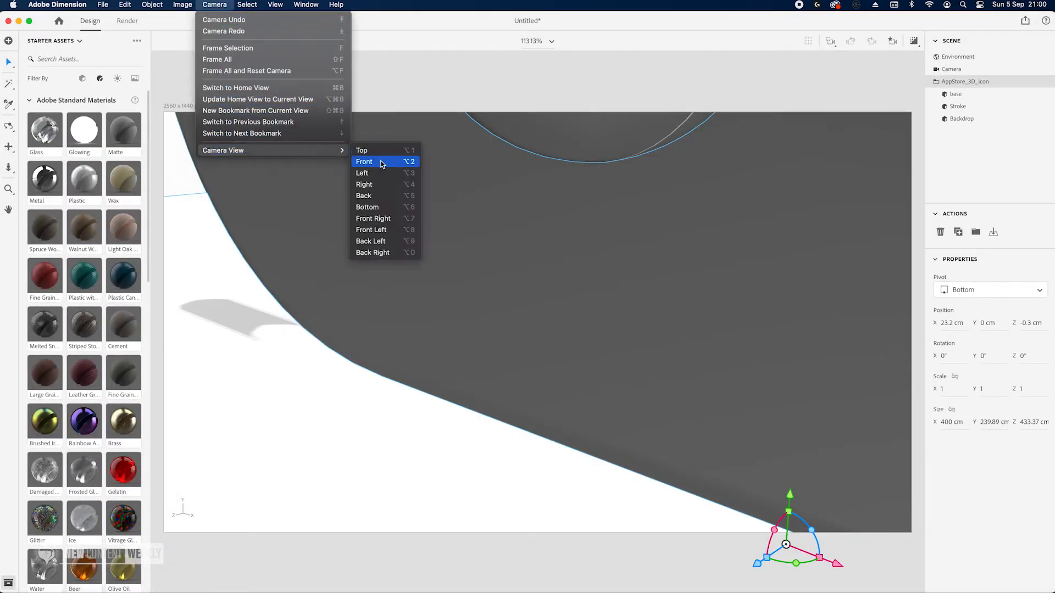
click(375, 173)
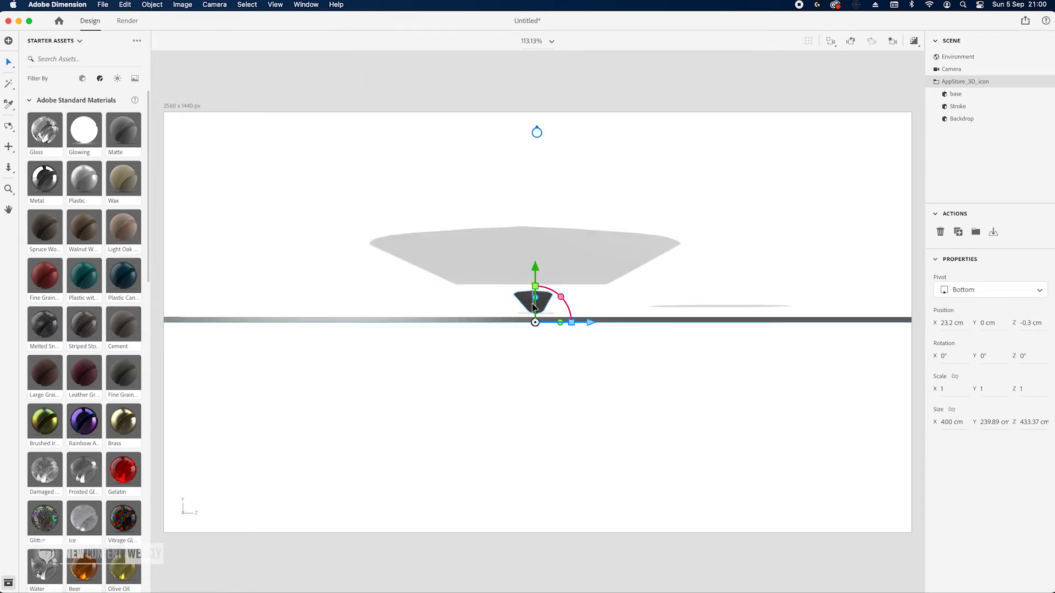
scroll(533, 305, up, 5)
scroll(533, 297, down, 5)
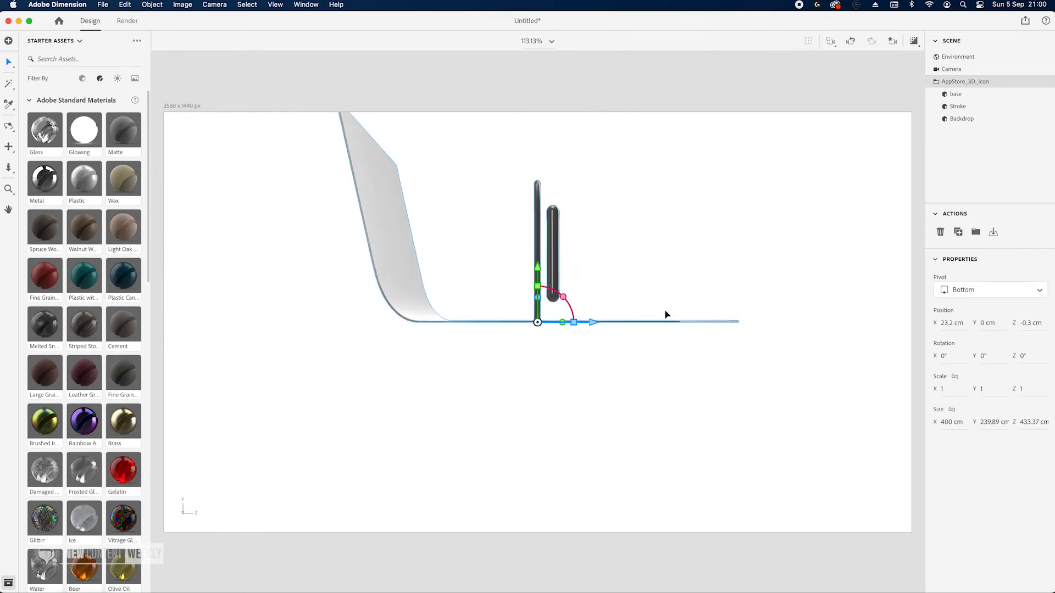
Set the camera to the Front view and frame the whole model centred on the canvas
click(247, 5)
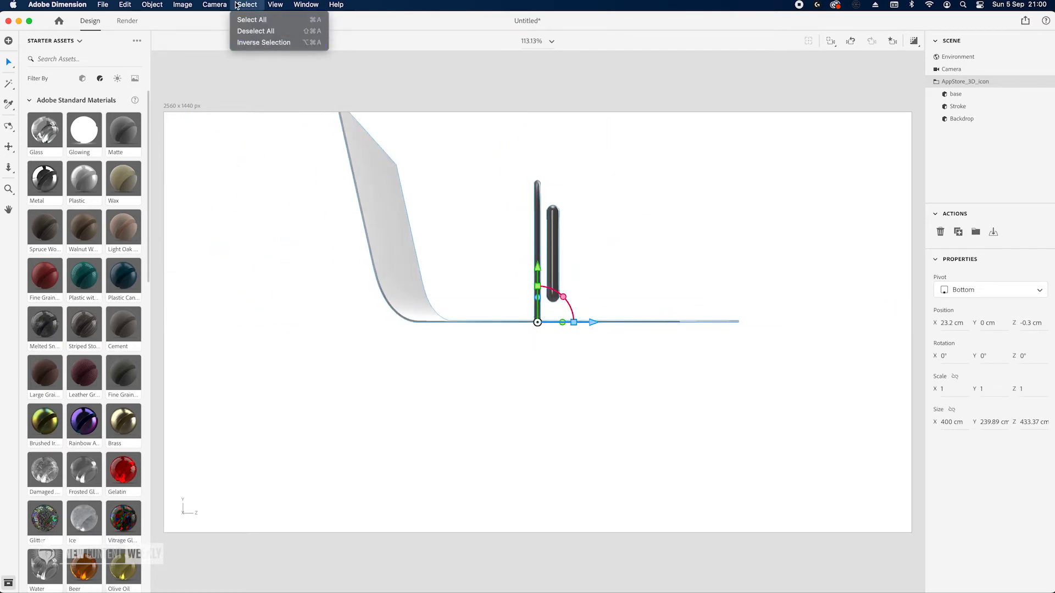
mouse_move(214, 5)
mouse_move(275, 150)
click(374, 163)
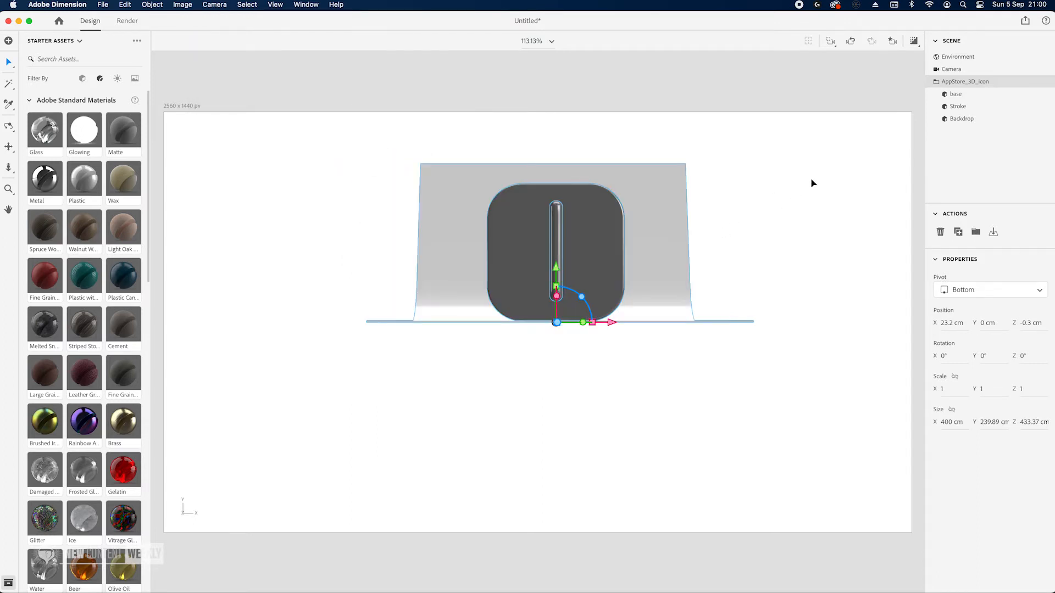
scroll(571, 268, up, 5)
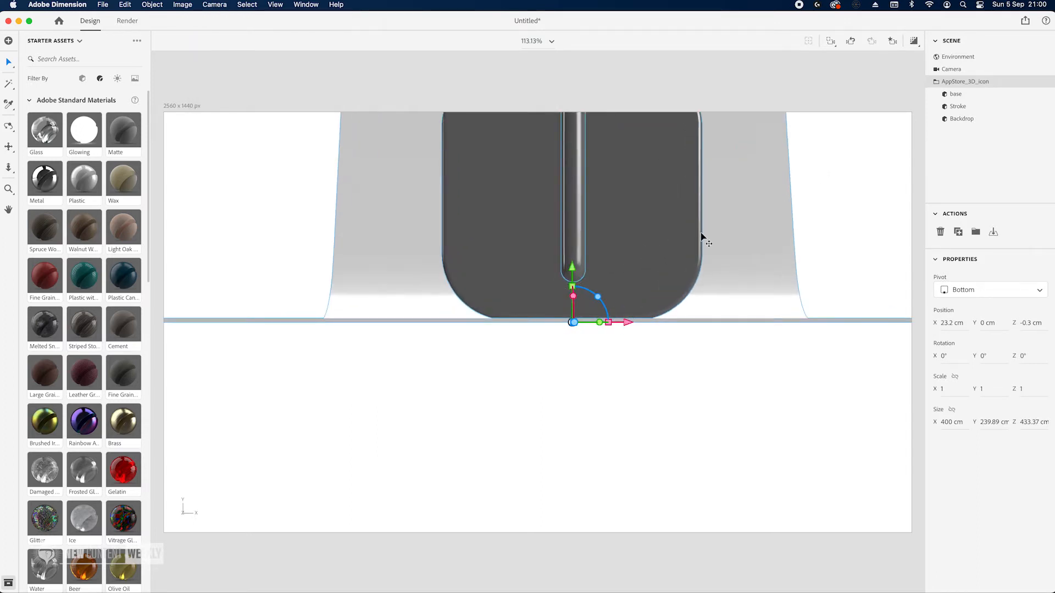
click(11, 149)
drag(595, 232, 588, 348)
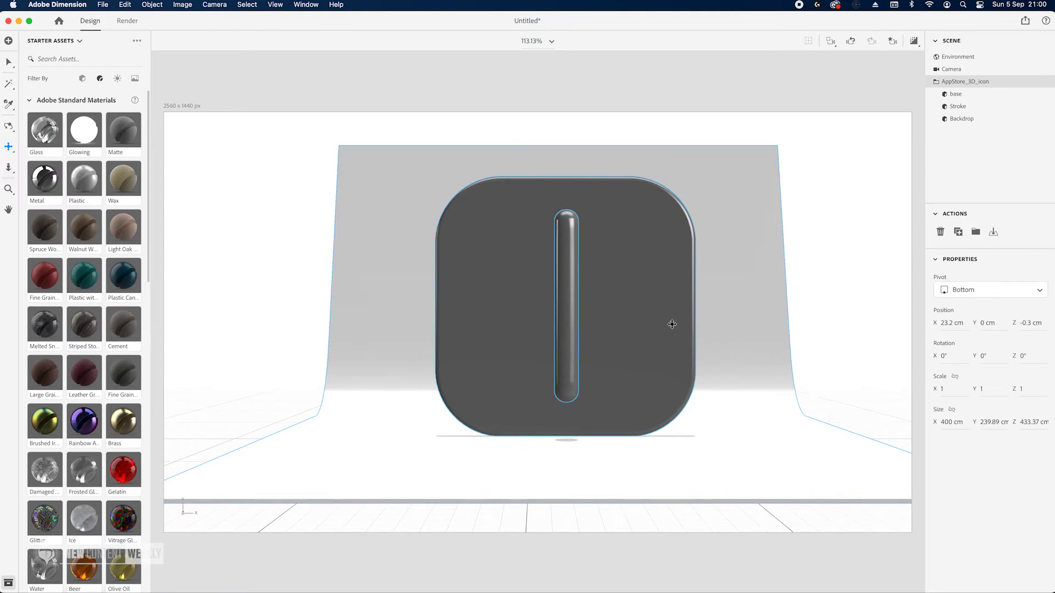
drag(682, 324, 636, 320)
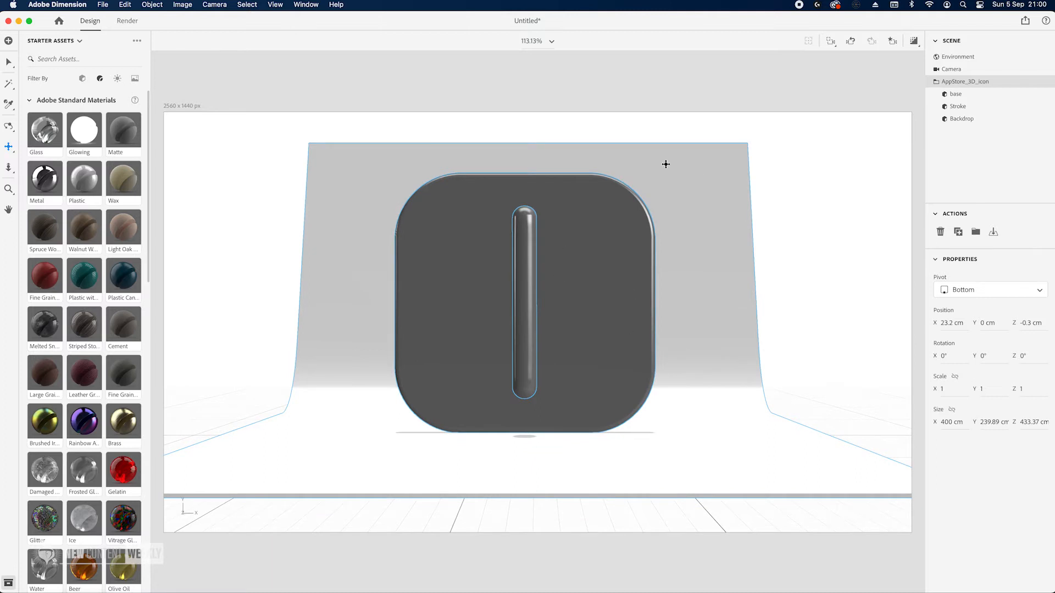
Scale the base and Stroke objects down together to about 0.3, leaving the Backdrop at its original size
click(971, 106)
shift+click(976, 97)
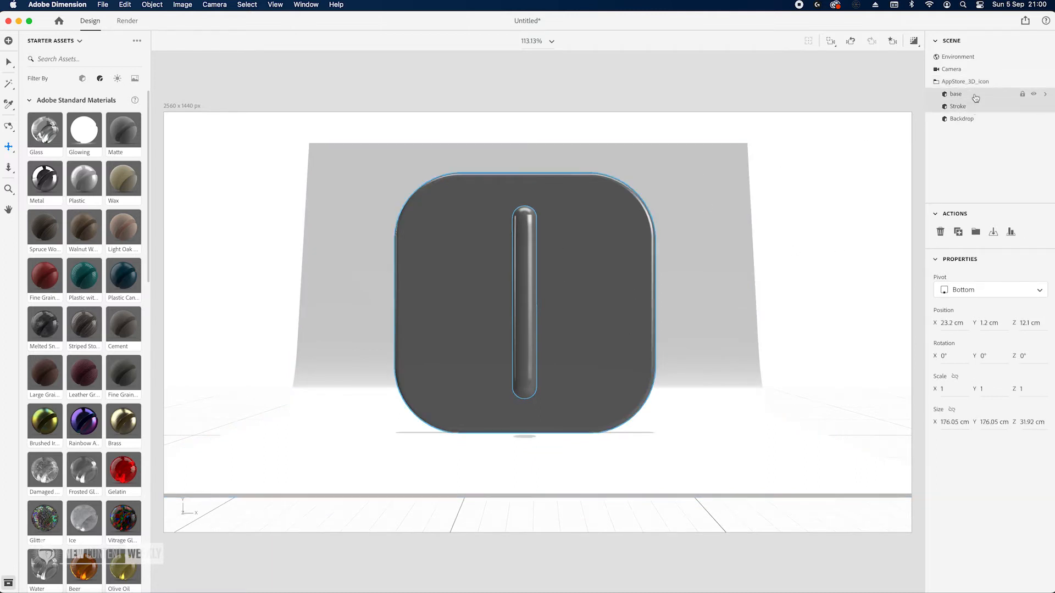
click(8, 62)
drag(560, 435, 537, 439)
Frame the scaled icon large and centred against the backdrop, and save the view as a camera bookmark
scroll(523, 437, up, 5)
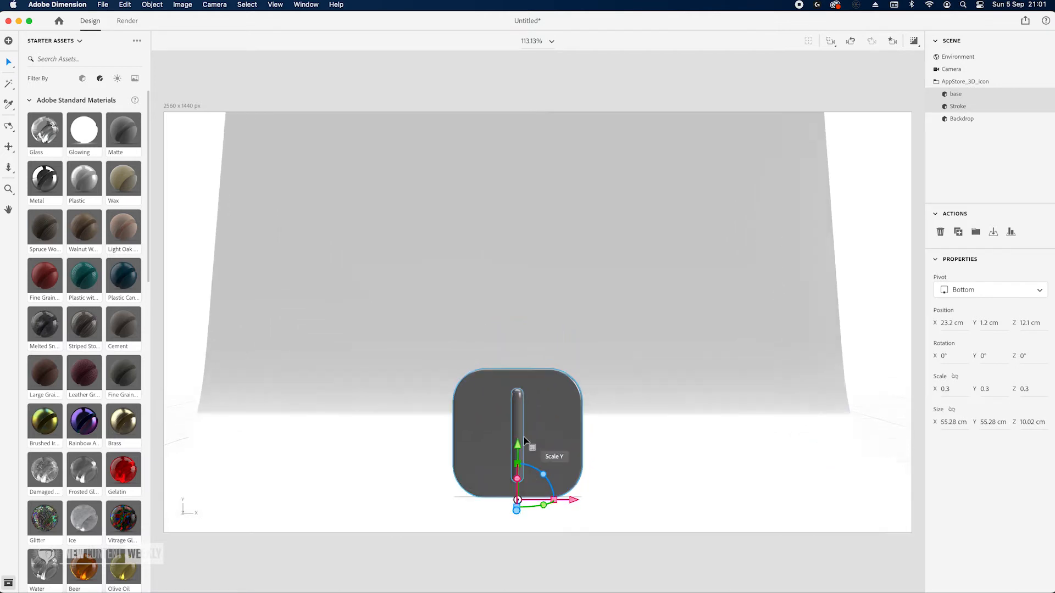
scroll(523, 437, up, 2)
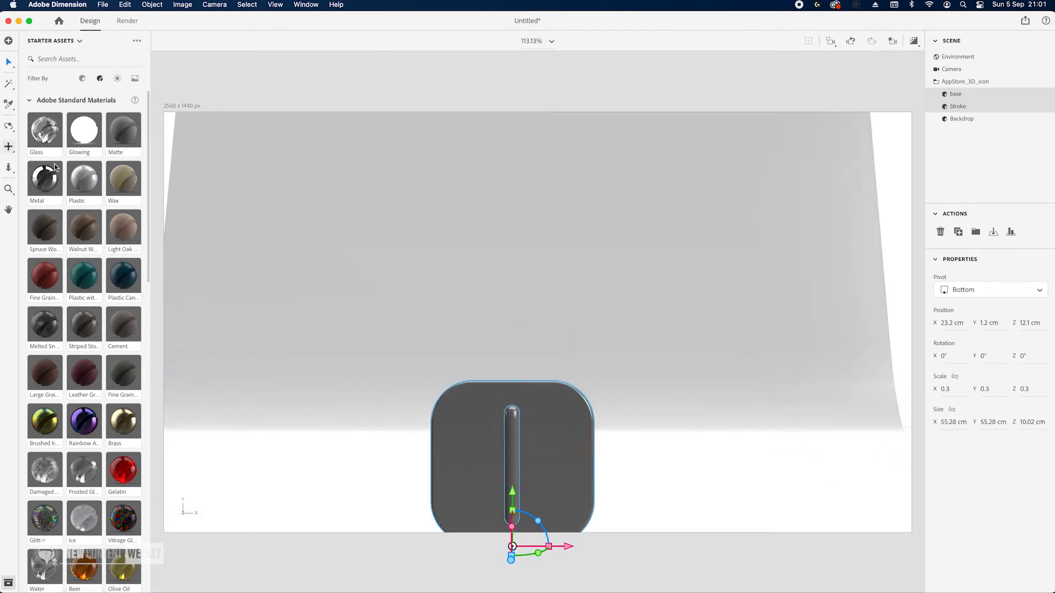
key(2)
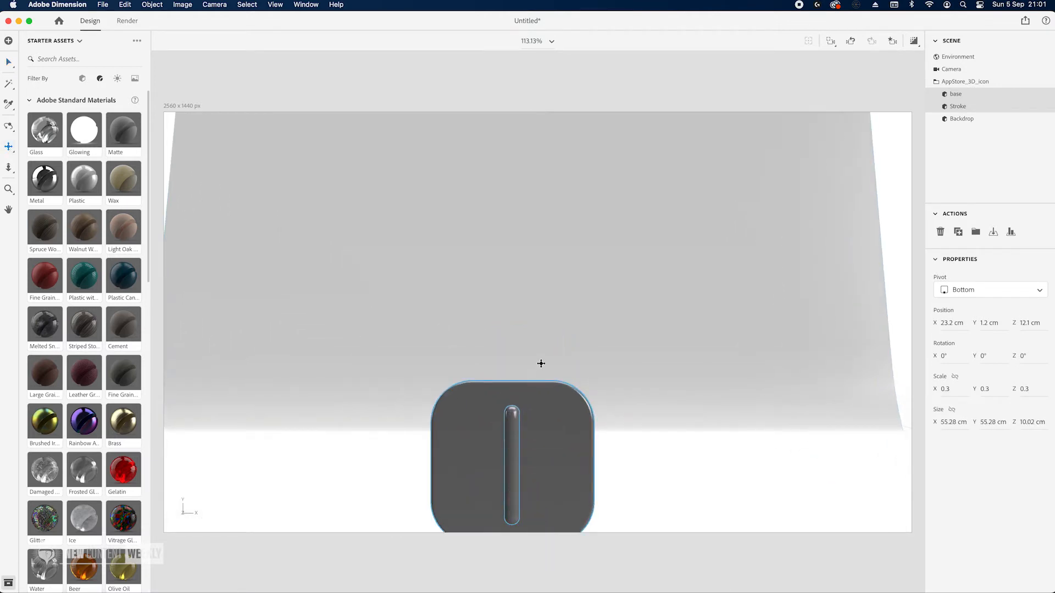
drag(538, 371, 566, 223)
scroll(503, 386, up, 8)
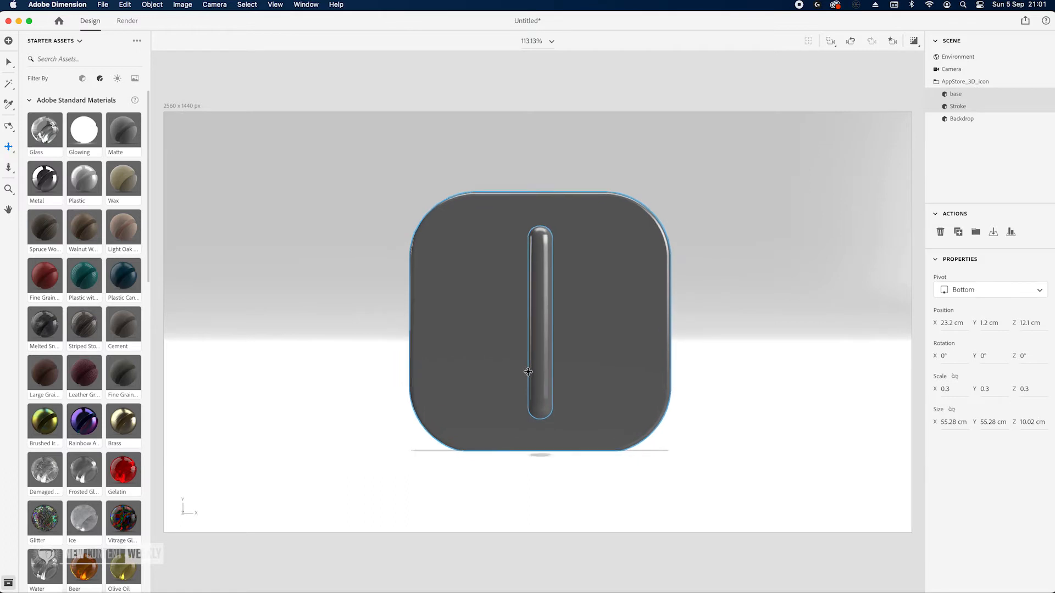
scroll(528, 372, up, 1)
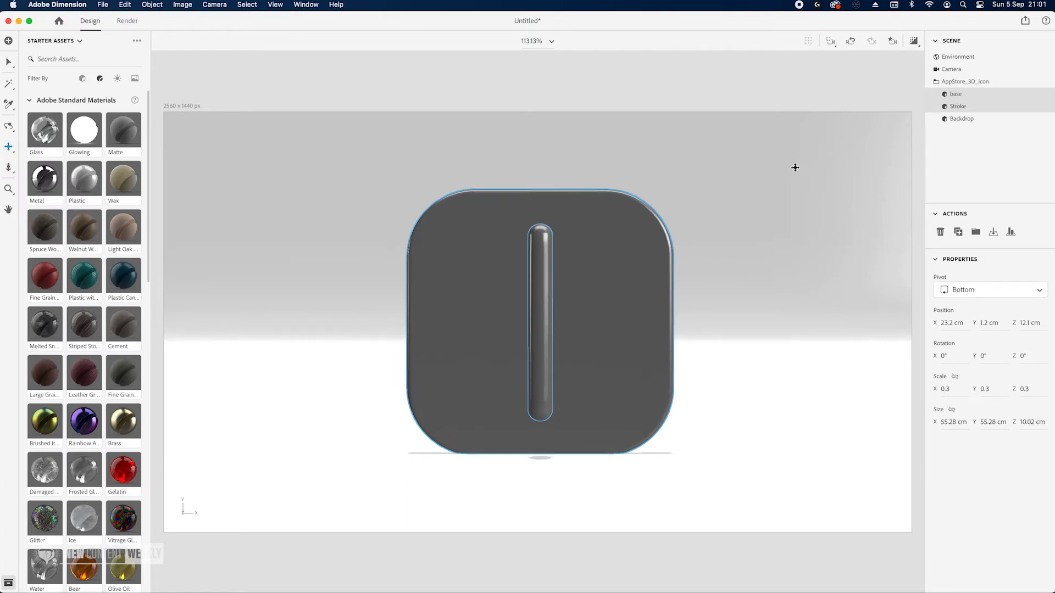
click(892, 43)
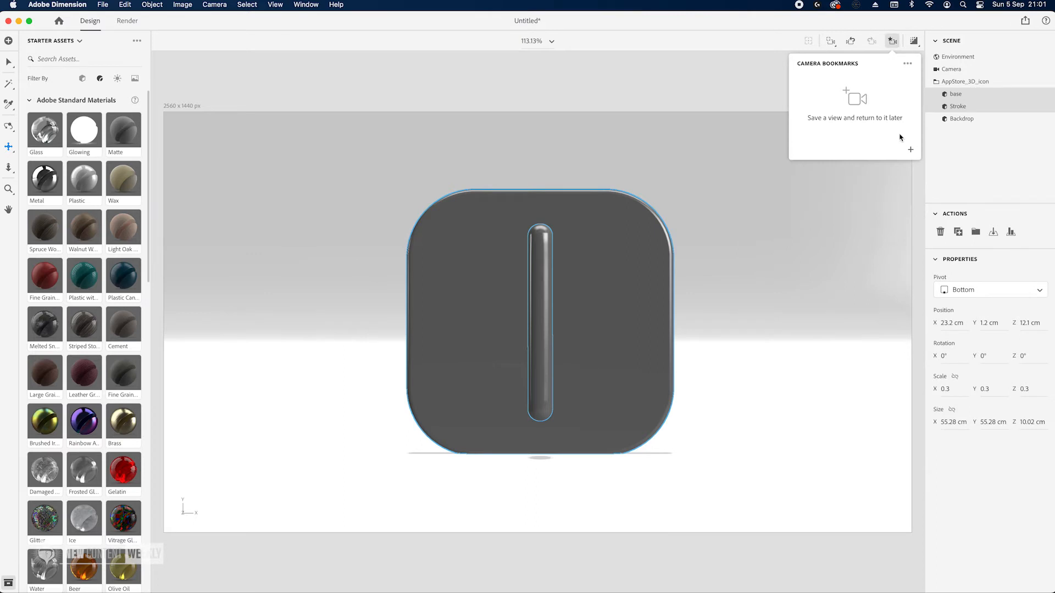
click(909, 149)
click(755, 23)
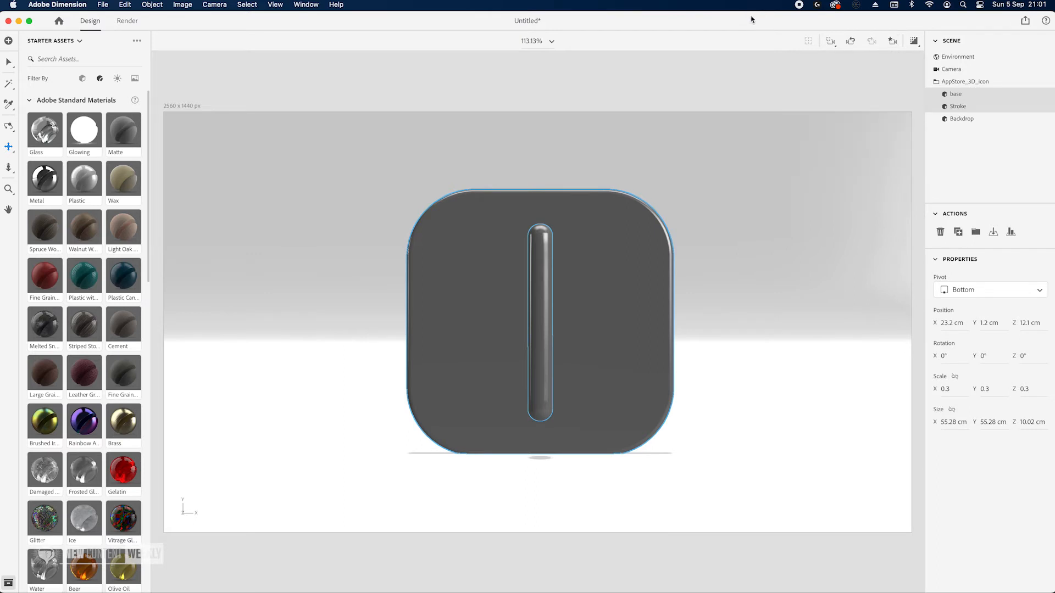
Duplicate the Stroke object twice and rotate two of the three strokes to 30° and -30° around Z
click(983, 109)
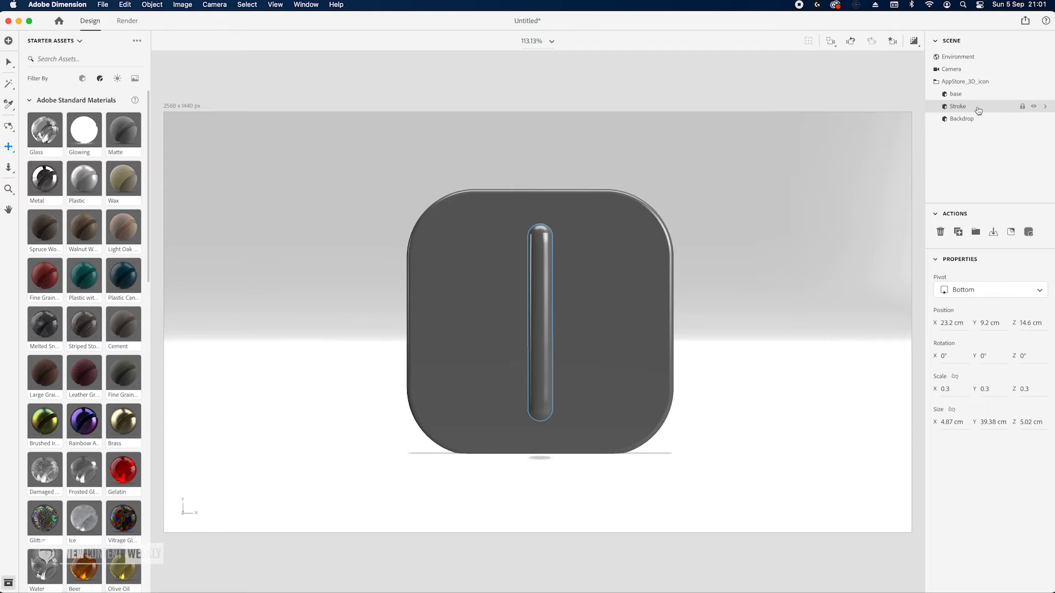
drag(982, 112, 977, 133)
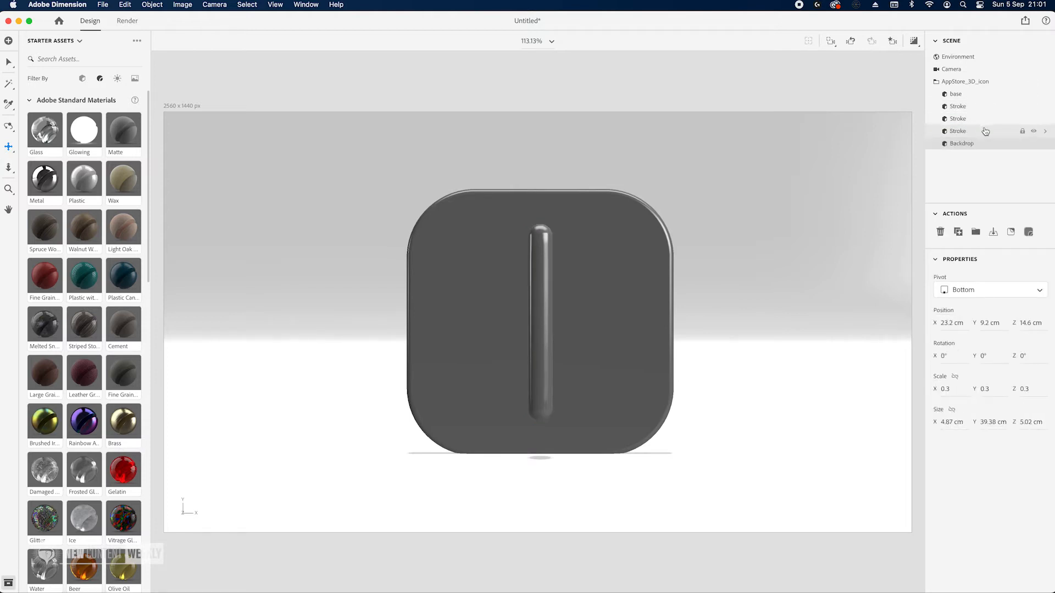
click(975, 110)
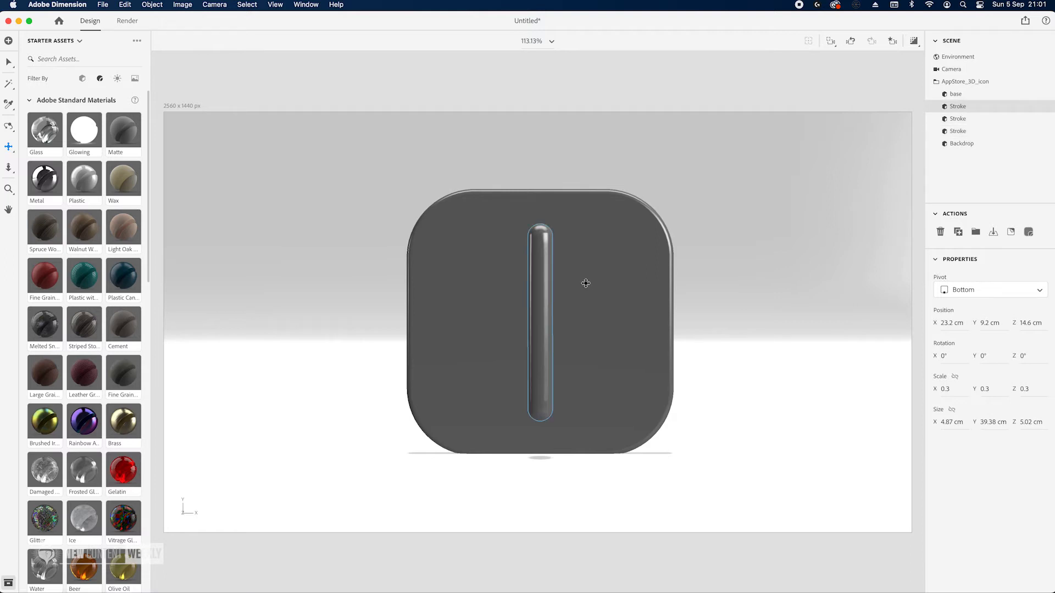
click(8, 62)
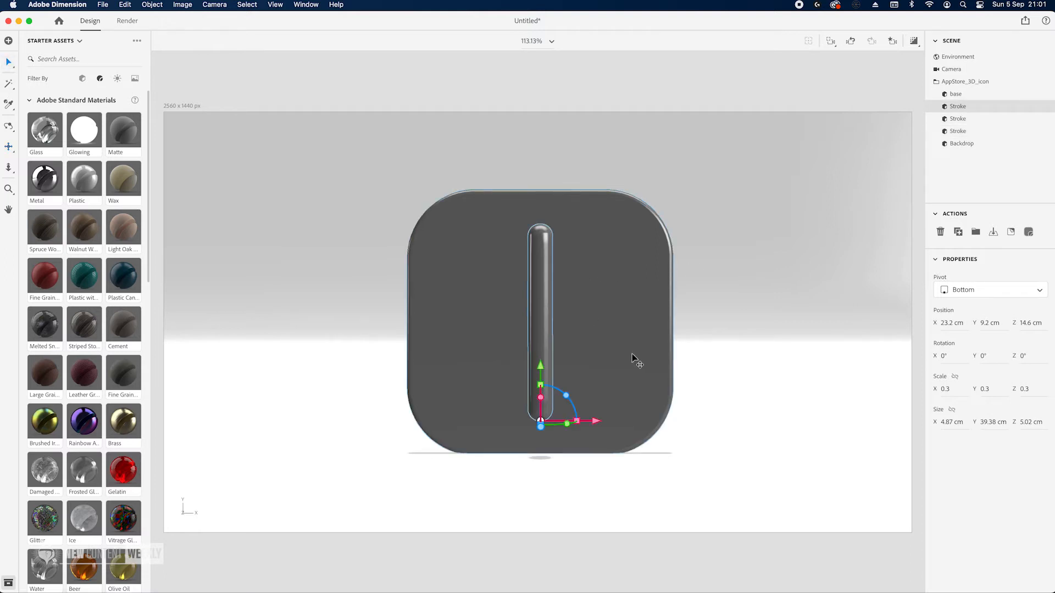
drag(561, 395, 547, 388)
click(982, 119)
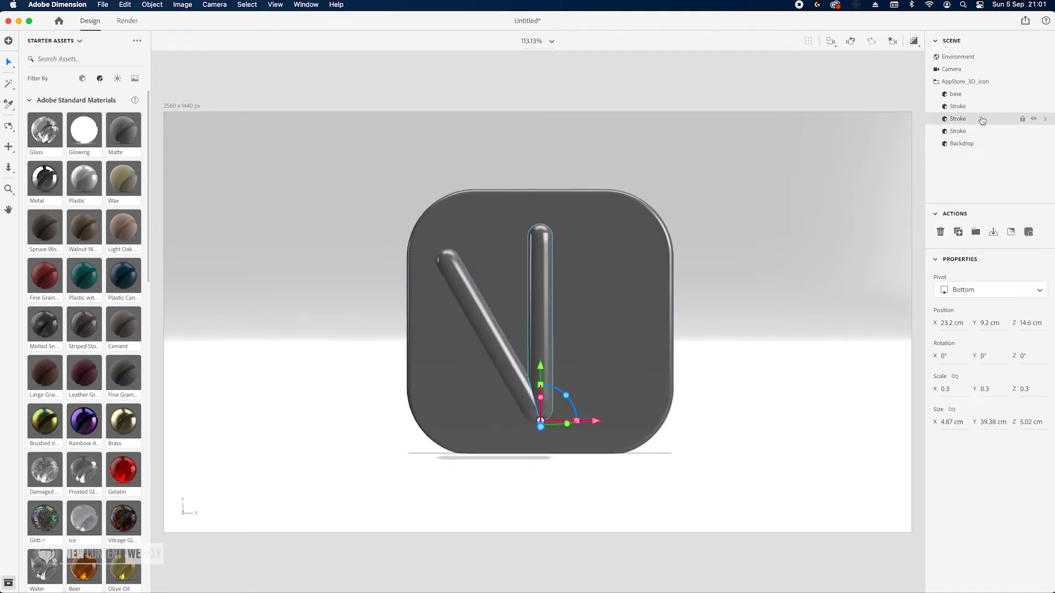
drag(567, 394, 587, 404)
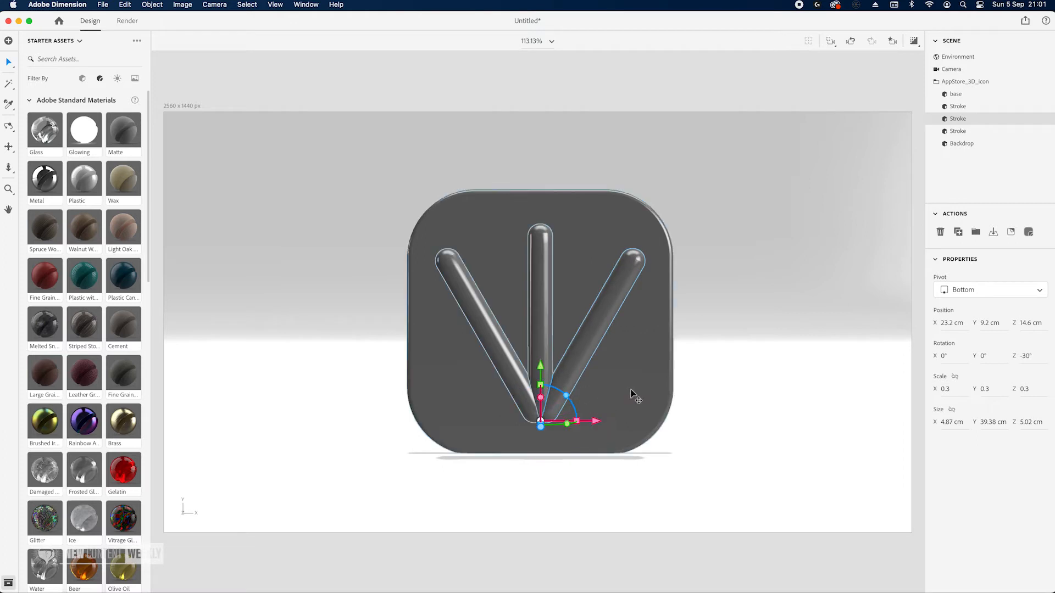
click(989, 131)
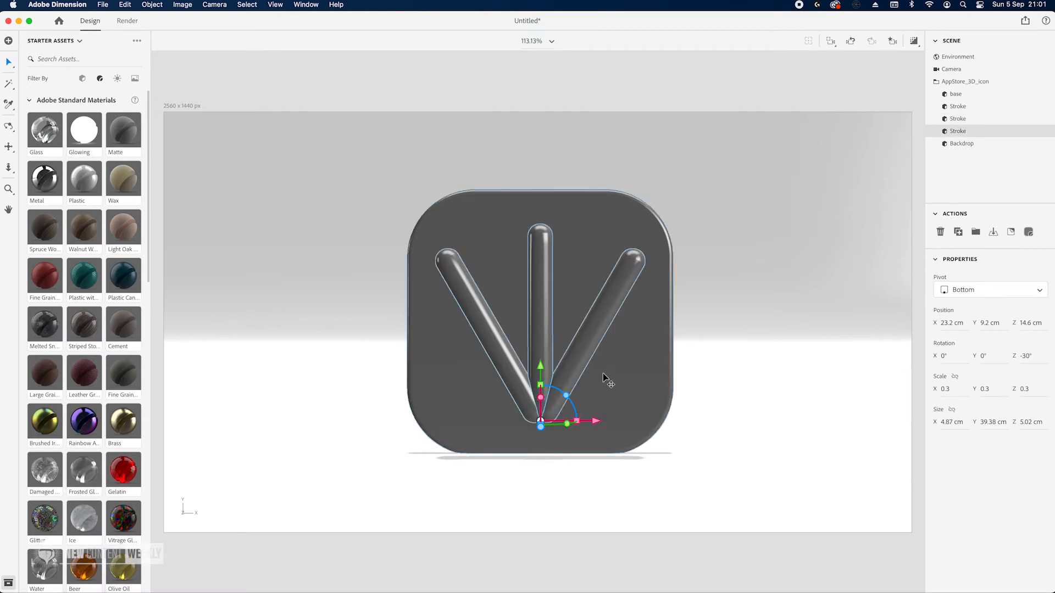
mouse_move(572, 406)
mouse_down()
mouse_move(581, 442)
mouse_move(598, 427)
mouse_move(572, 426)
mouse_up()
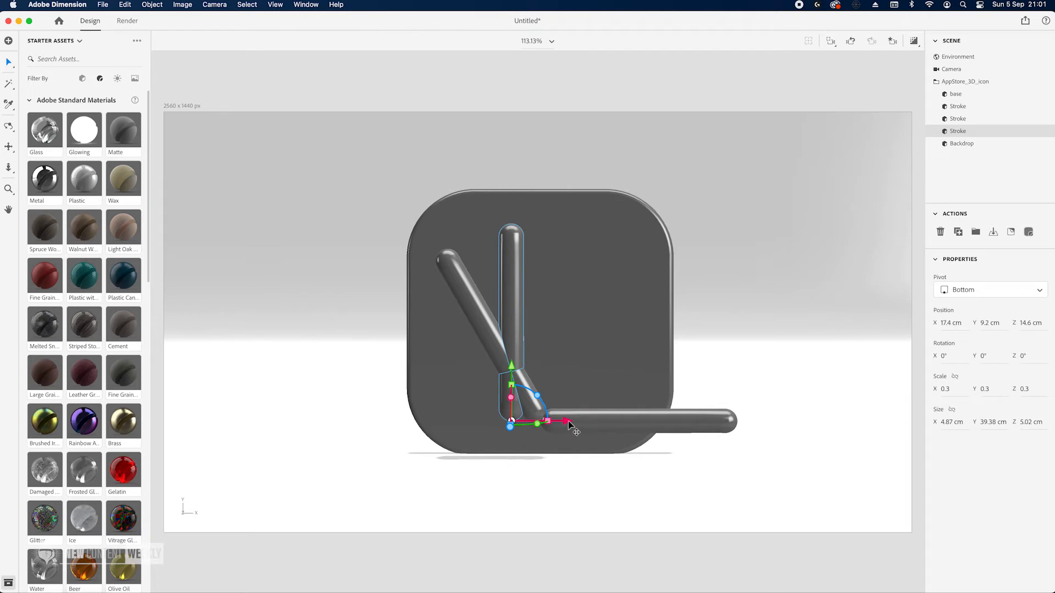
key(super+z)
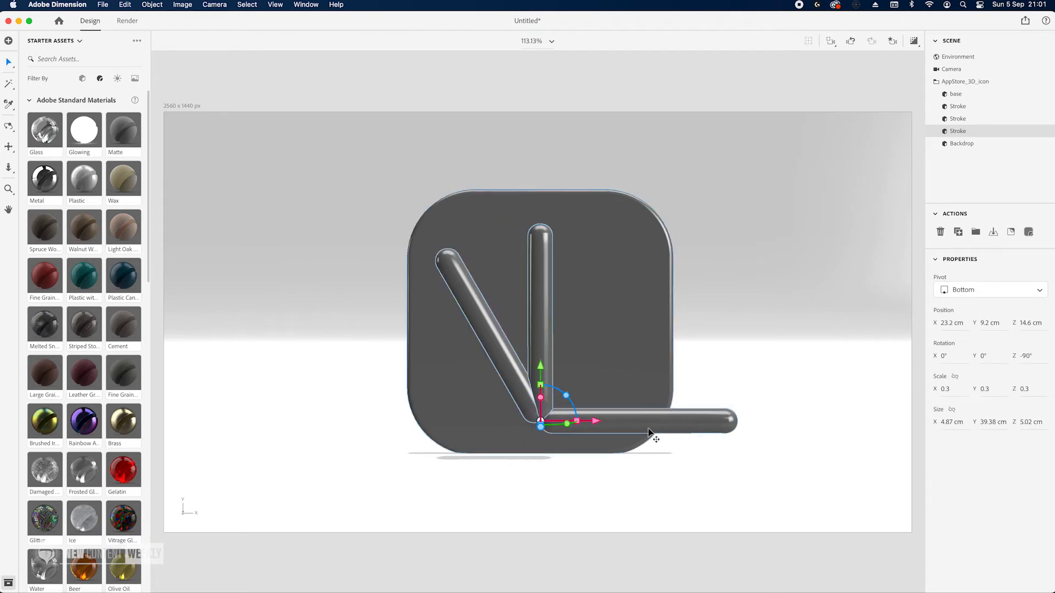
key(super+z)
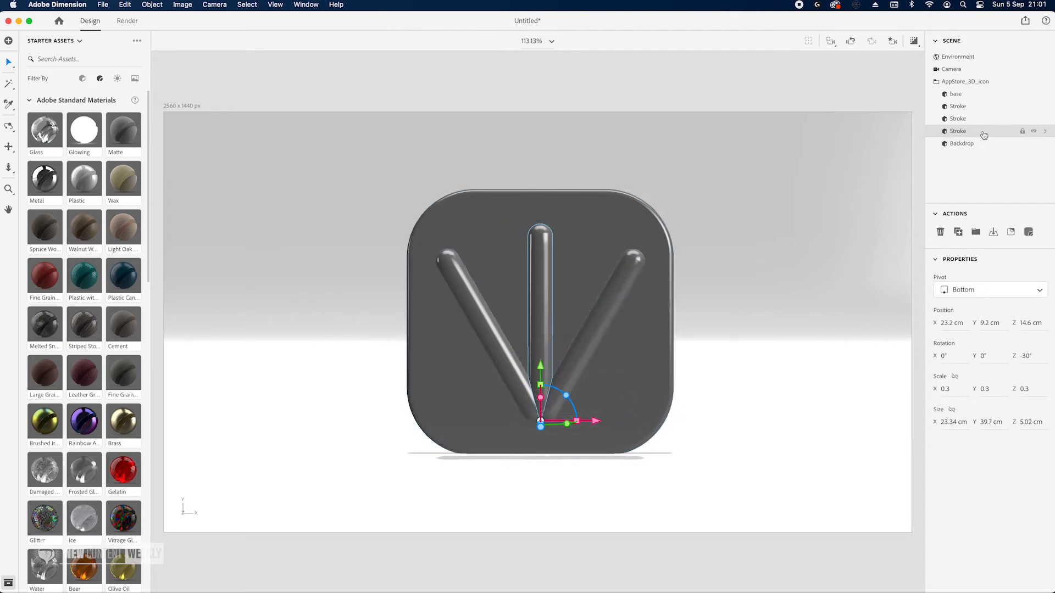
Rotate the remaining upright stroke to -90° around Z and shift it to about X 5.3 cm across the base's lower part
click(1034, 131)
click(1034, 132)
drag(566, 396, 596, 464)
drag(595, 422, 507, 423)
click(489, 314)
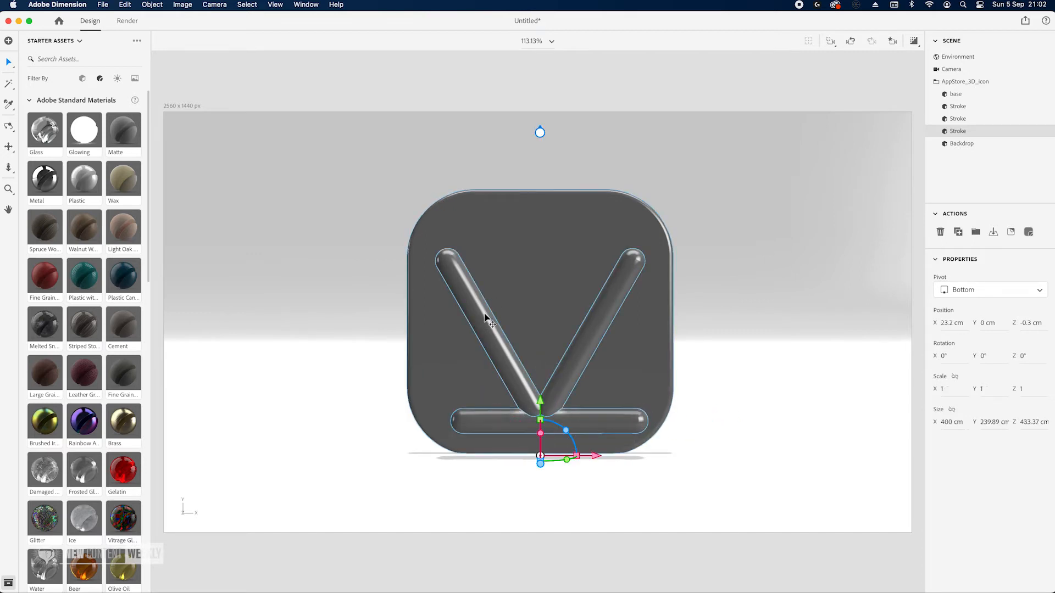
drag(596, 458, 637, 457)
key(super+z)
Move the 30° stroke along positive X and the -30° stroke to about X 7.8 cm so they cross near their upper ends
click(981, 108)
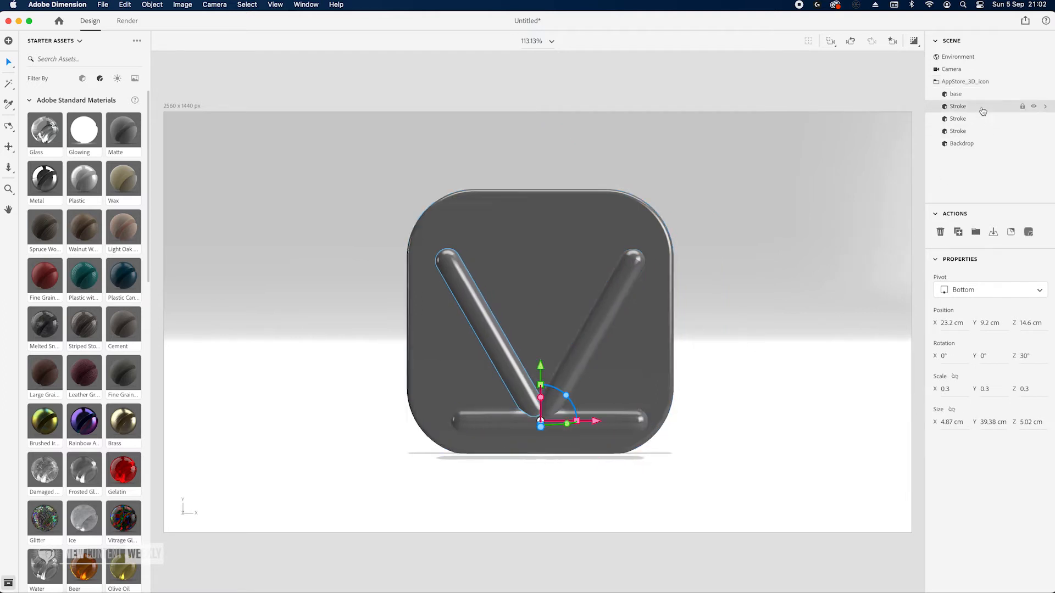
mouse_move(595, 423)
mouse_down()
mouse_move(695, 417)
mouse_move(675, 422)
mouse_up()
click(983, 120)
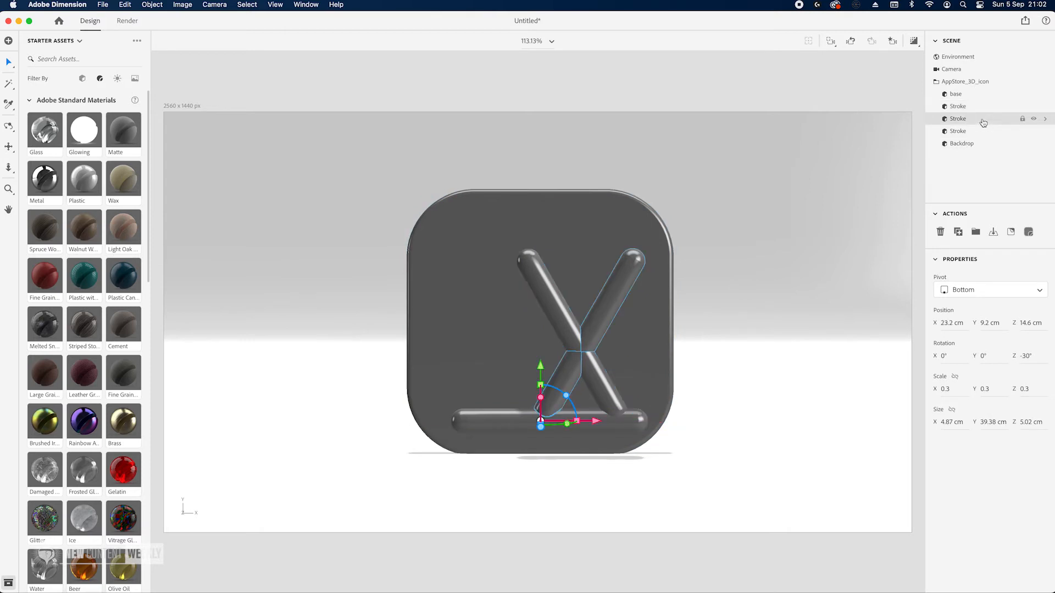
drag(598, 423, 519, 423)
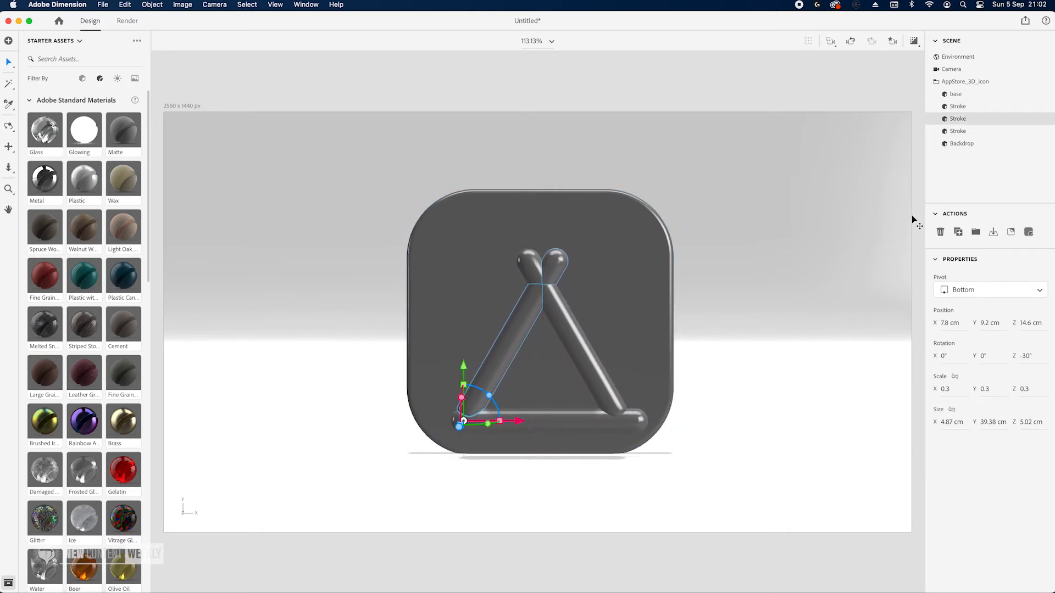
Raise the horizontal stroke to about Y 21 cm and shift it to about X 3.9 cm as the crossbar of the A
click(978, 132)
drag(449, 366, 450, 305)
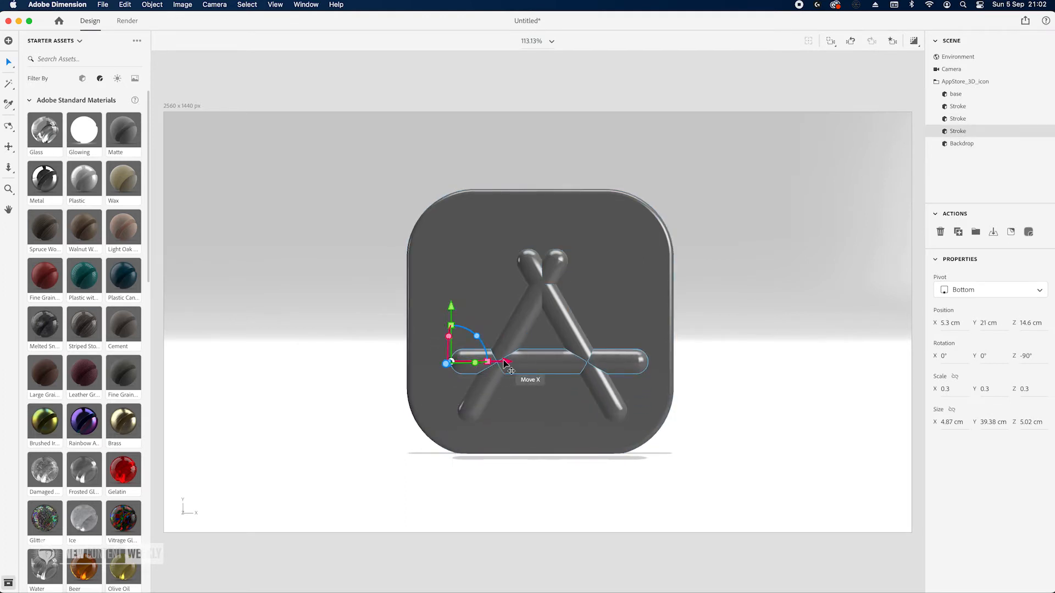
drag(504, 362, 542, 352)
Raise all three strokes together to about Y 12.2 cm and pull them forward from the base to about Z 26.2 cm
click(967, 107)
shift+click(967, 131)
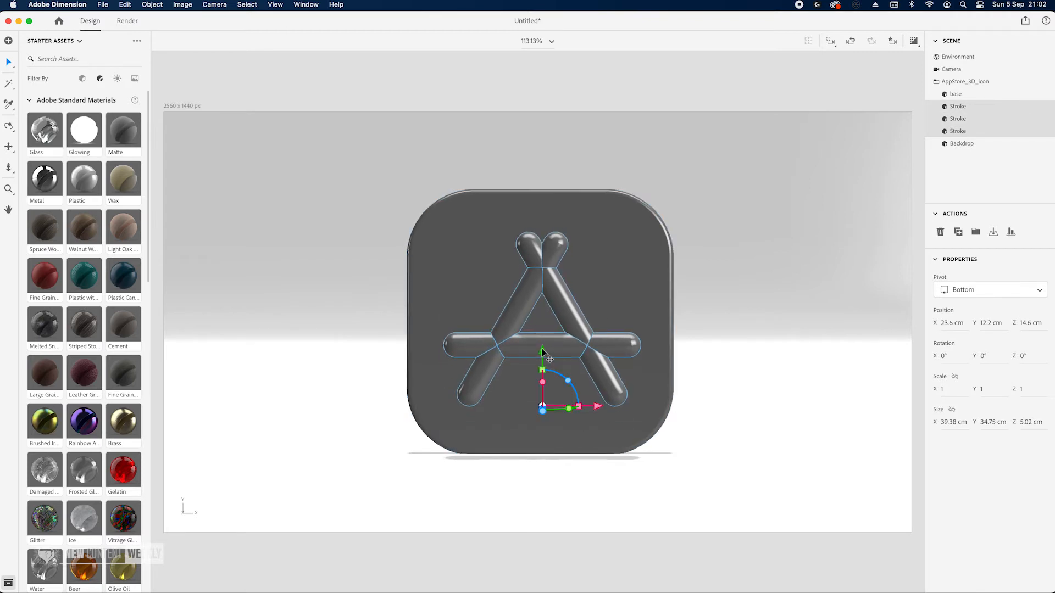
mouse_move(374, 345)
mouse_down()
mouse_move(572, 379)
mouse_move(559, 386)
mouse_move(648, 416)
mouse_up()
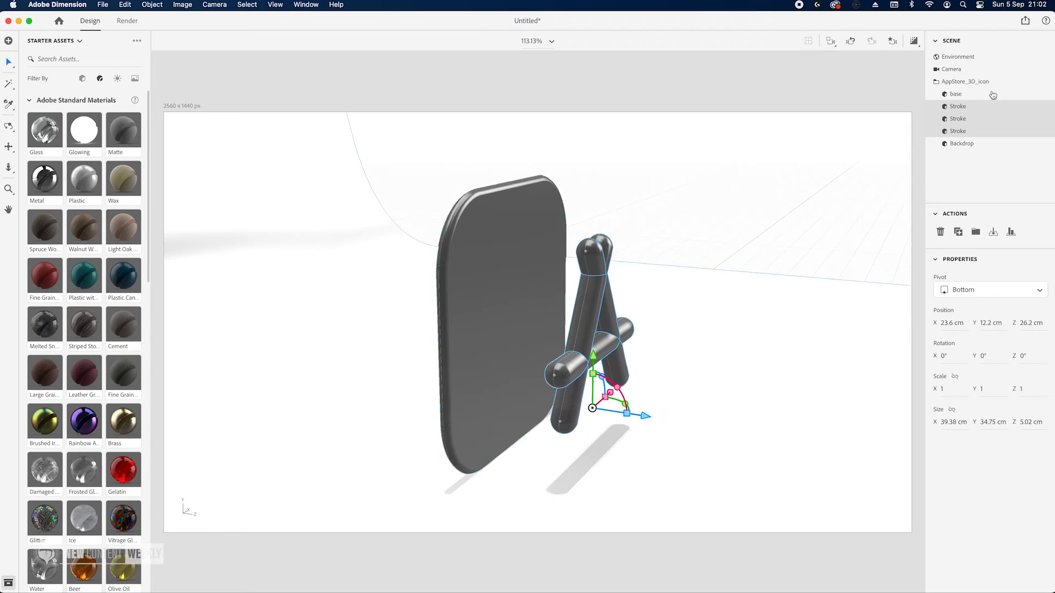
Move the 30° stroke forward to about Z 30.9 cm, and turn the crossbar 15° around Y at about Z 34 cm
click(977, 106)
mouse_move(670, 393)
mouse_down()
mouse_move(648, 387)
mouse_move(707, 405)
mouse_move(682, 410)
mouse_up()
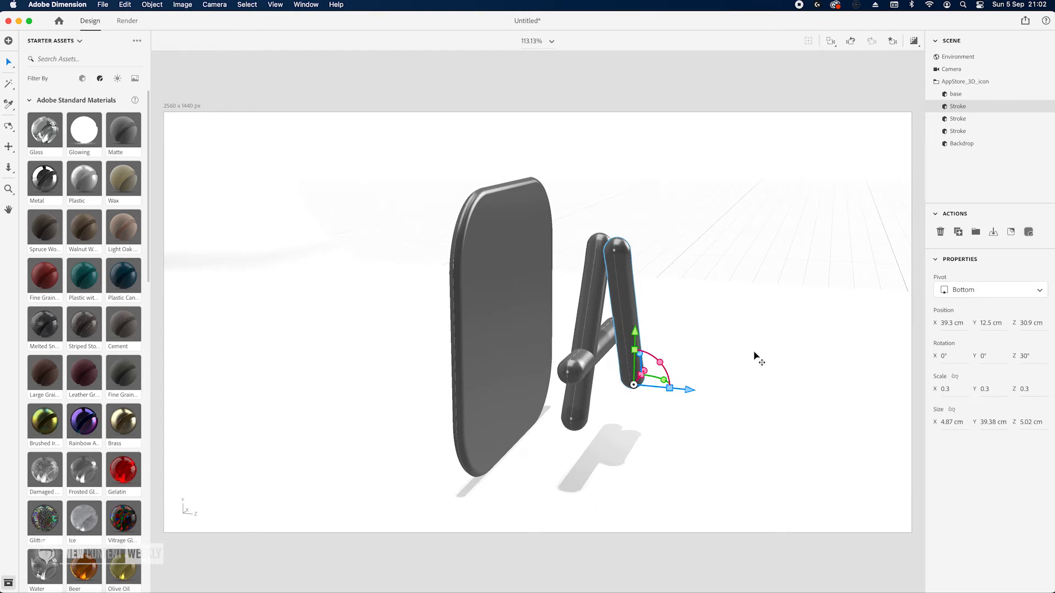
click(983, 132)
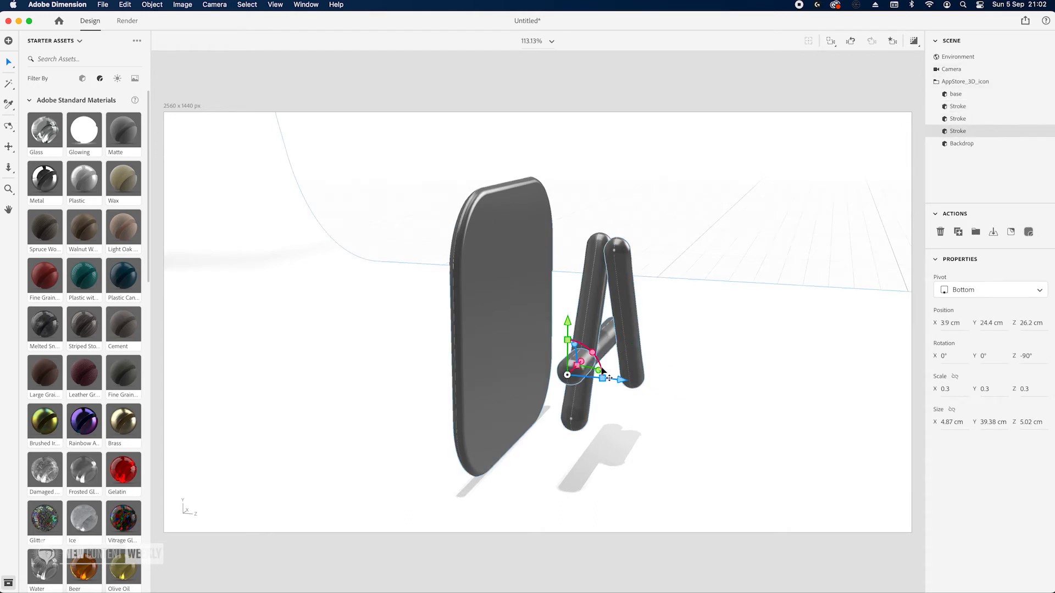
drag(602, 372, 666, 384)
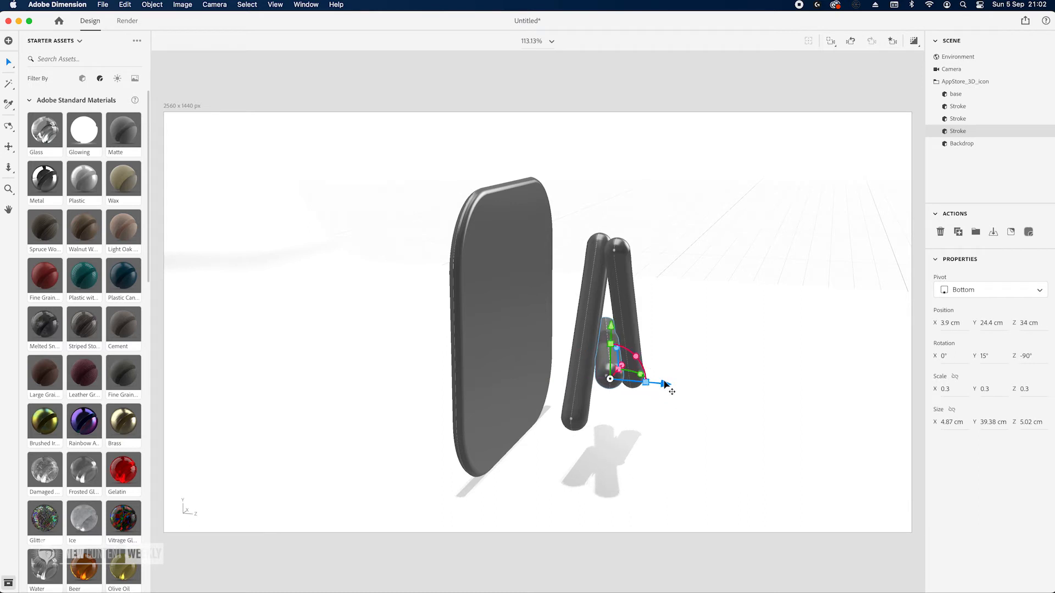
Restore the View 1 camera bookmark, nudge the crossbar along positive X, and centre the three strokes on the base at about X 23.4 cm
click(892, 40)
click(843, 80)
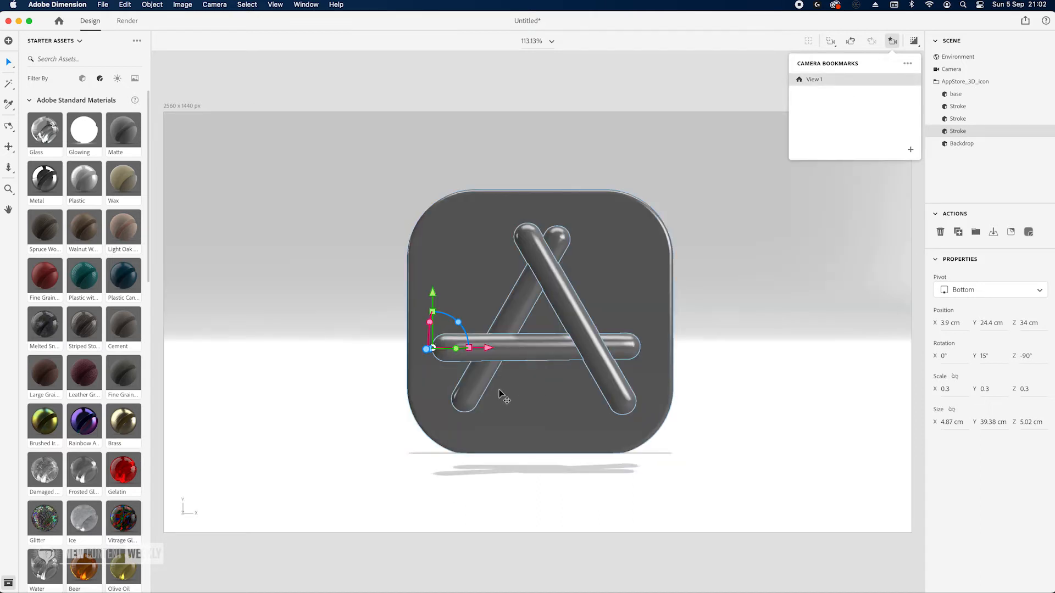
drag(487, 348, 497, 352)
drag(494, 352, 495, 352)
shift+click(980, 107)
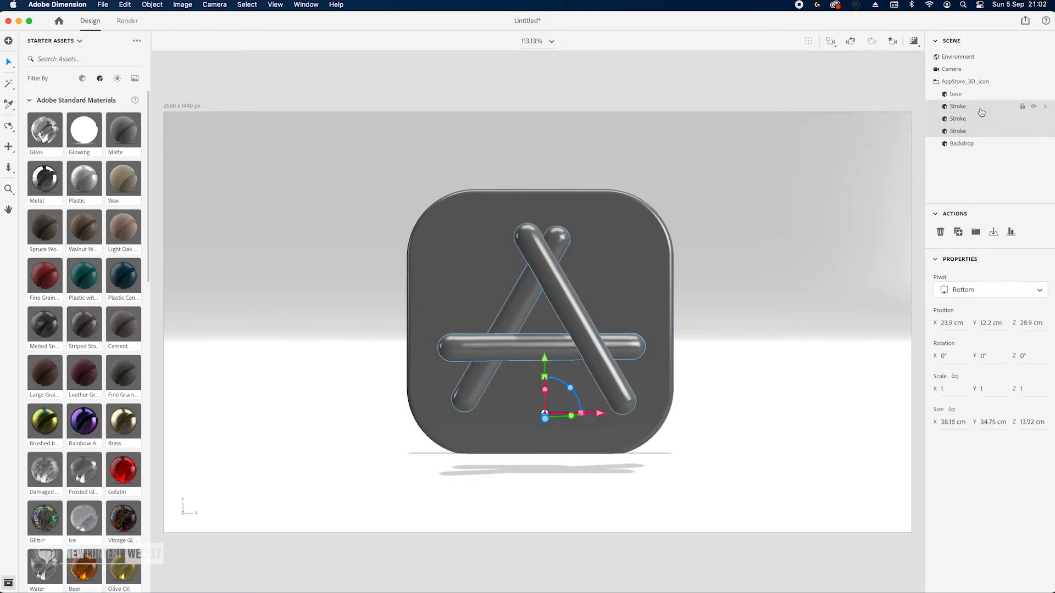
drag(602, 416, 600, 419)
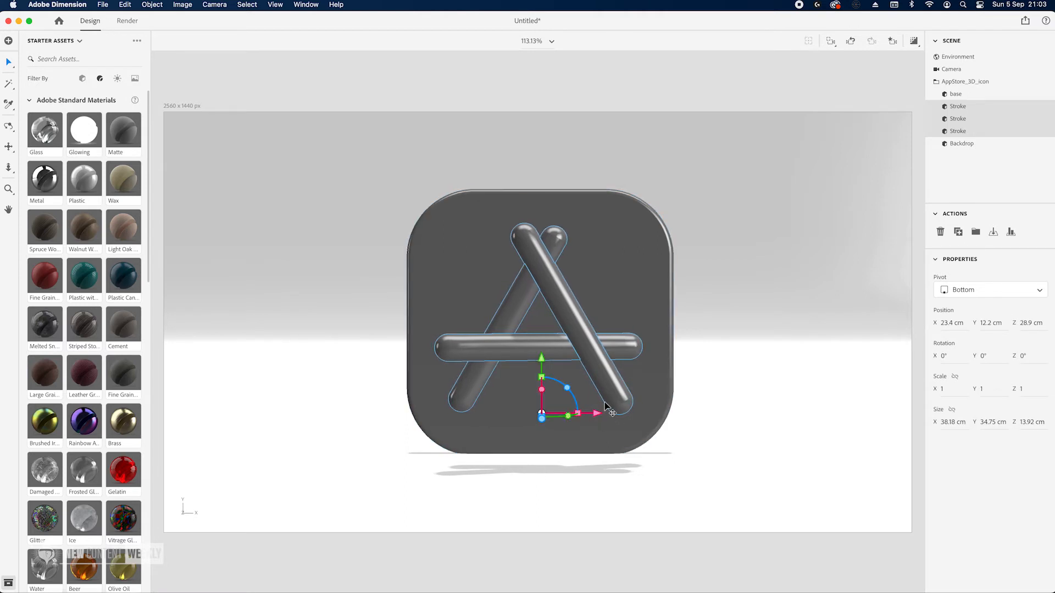
Apply the Matte material to the Backdrop and set its base color to the pale mint green BCF5E0
click(986, 147)
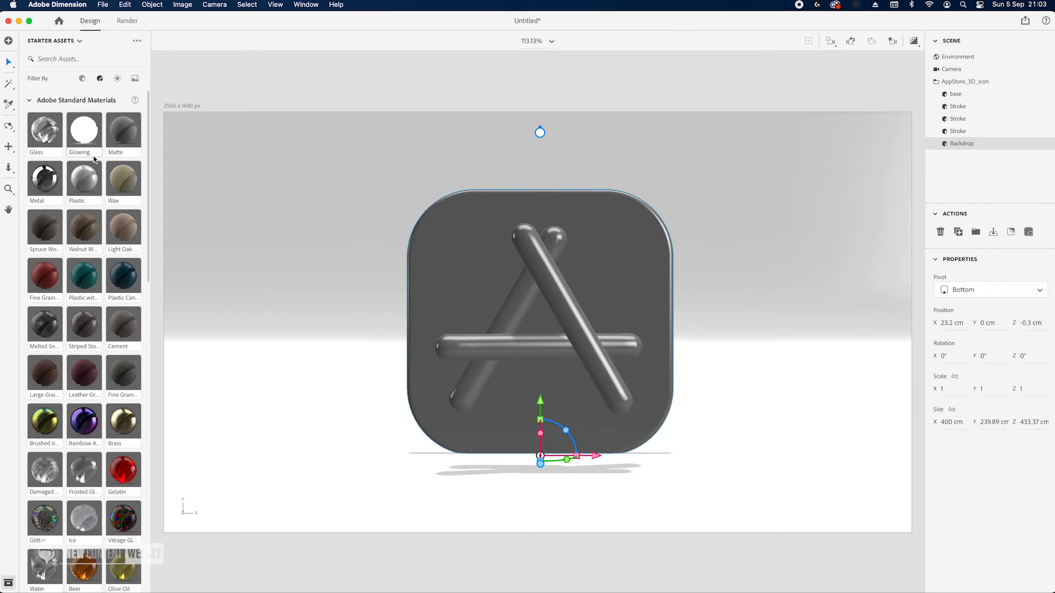
click(122, 131)
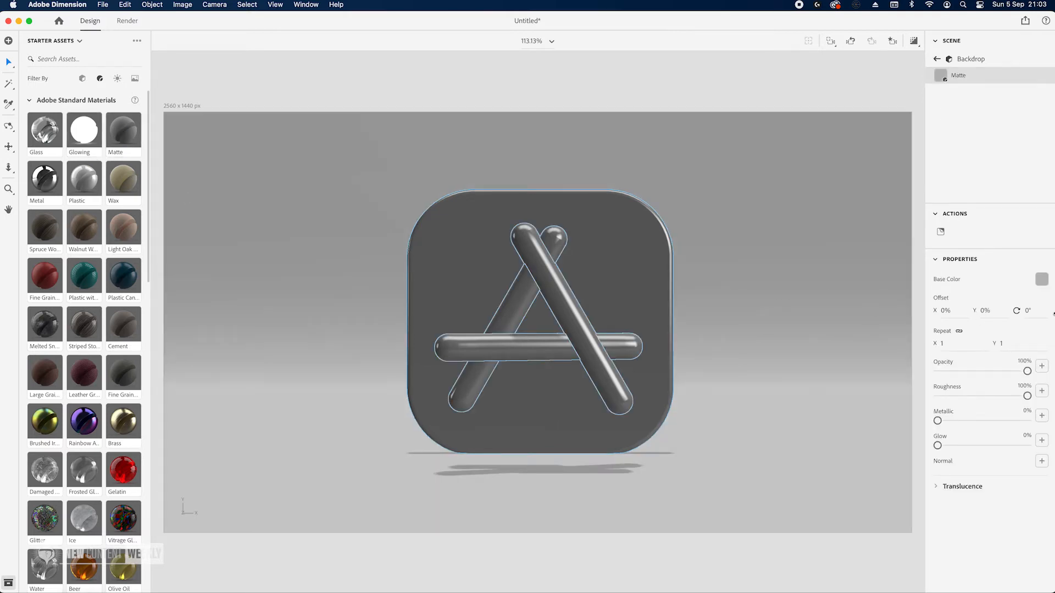
click(1042, 280)
drag(952, 345, 959, 341)
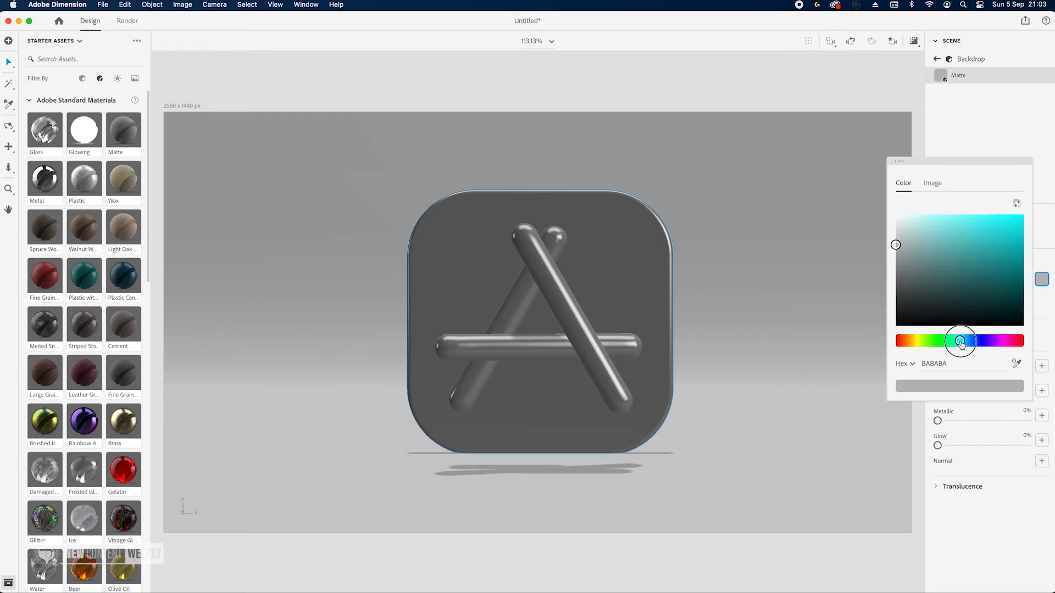
drag(963, 258, 924, 219)
drag(958, 343, 953, 342)
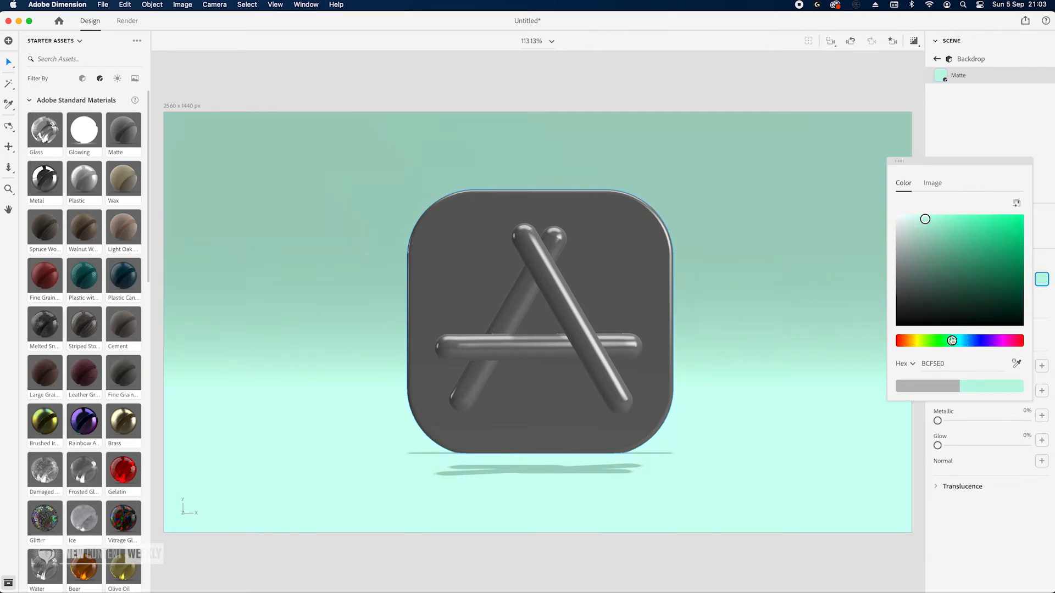
click(937, 59)
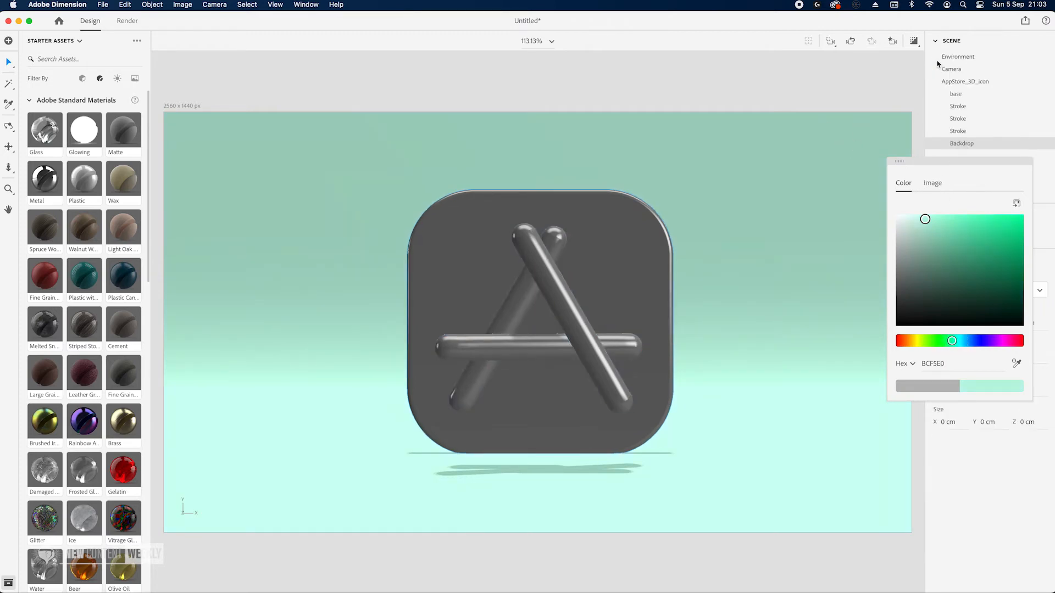
Apply the Plastic material to the base and set its base color to the blue 226CBF
click(962, 143)
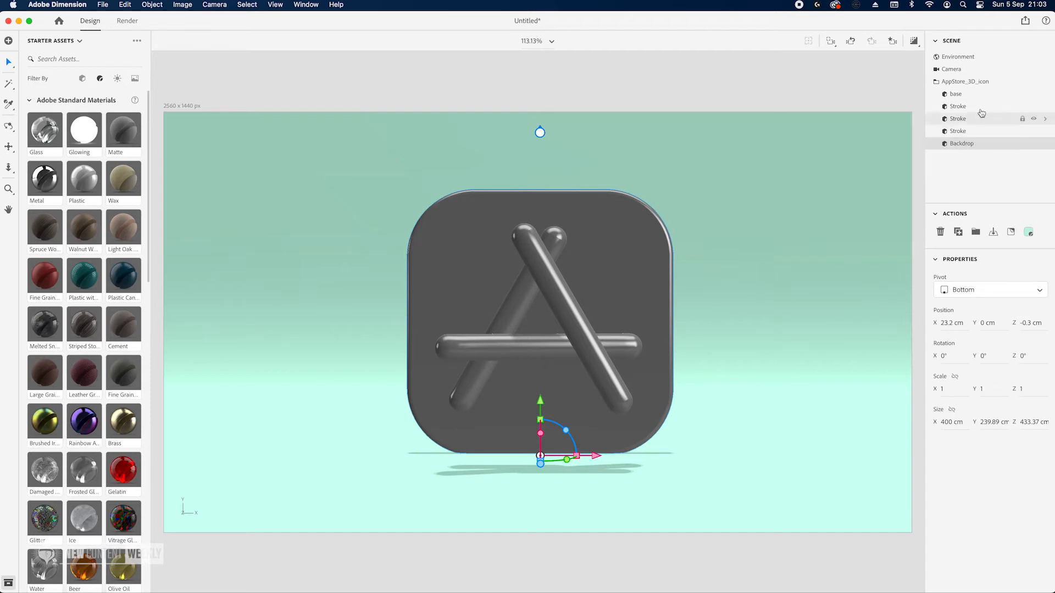
click(974, 94)
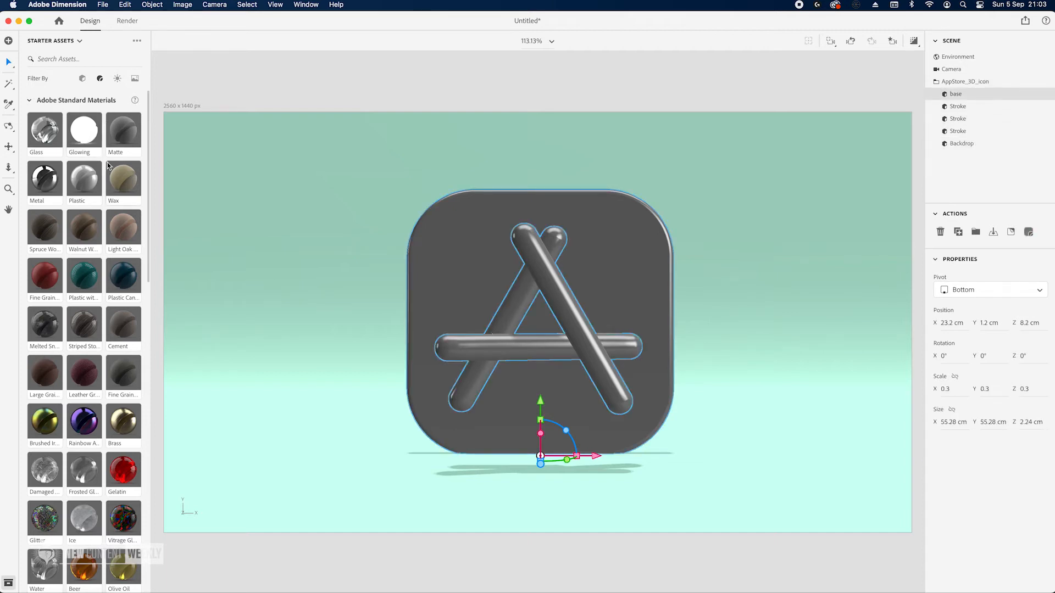
click(87, 177)
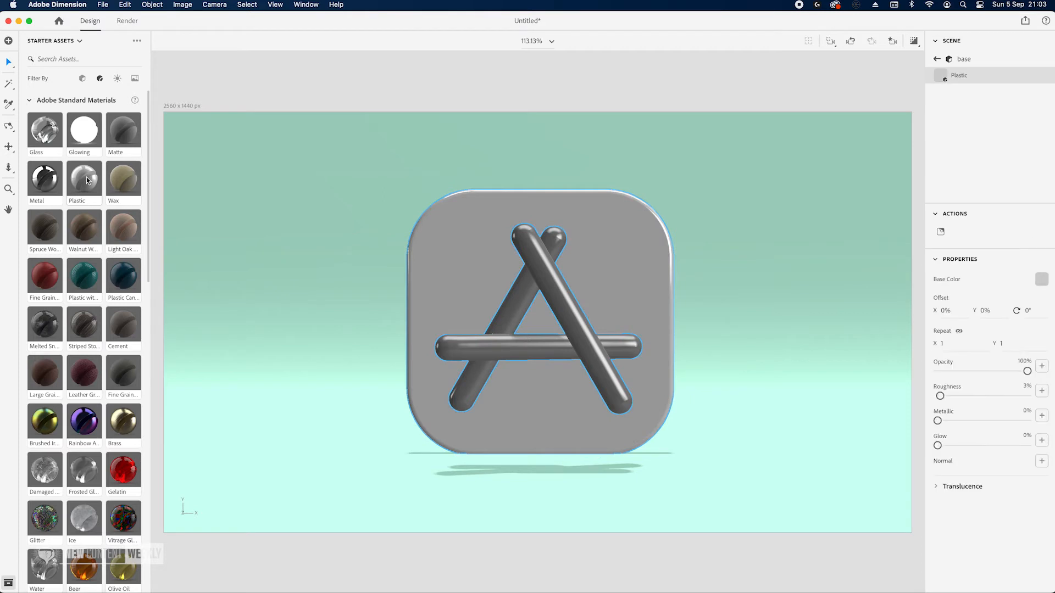
click(1040, 278)
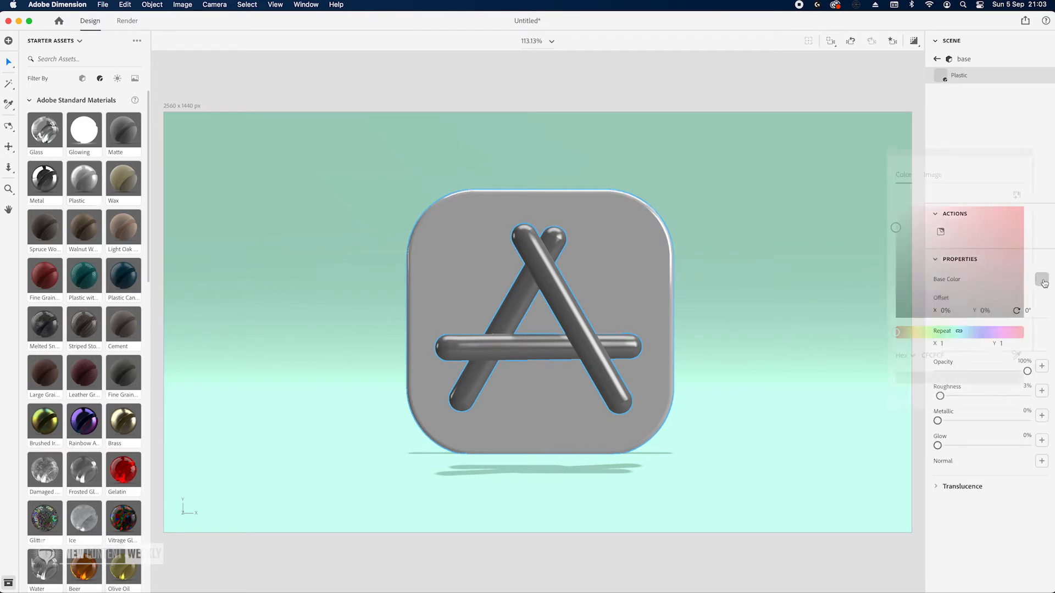
click(969, 333)
click(1002, 225)
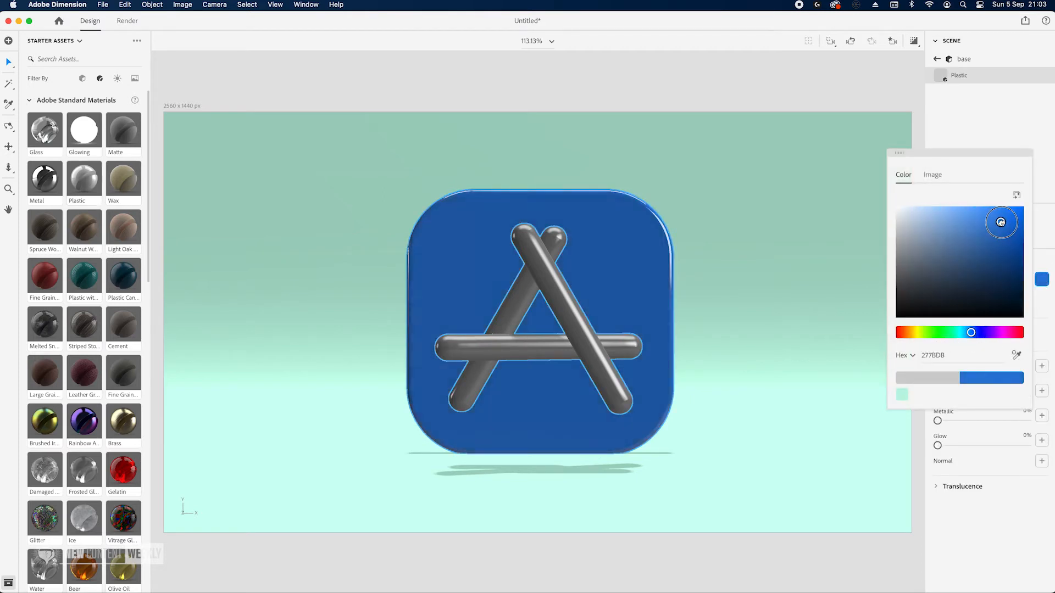
drag(1003, 226, 1000, 235)
Switch to Photoshop and sample the blue of the reference App Store icon as the foreground color
mouse_move(262, 580)
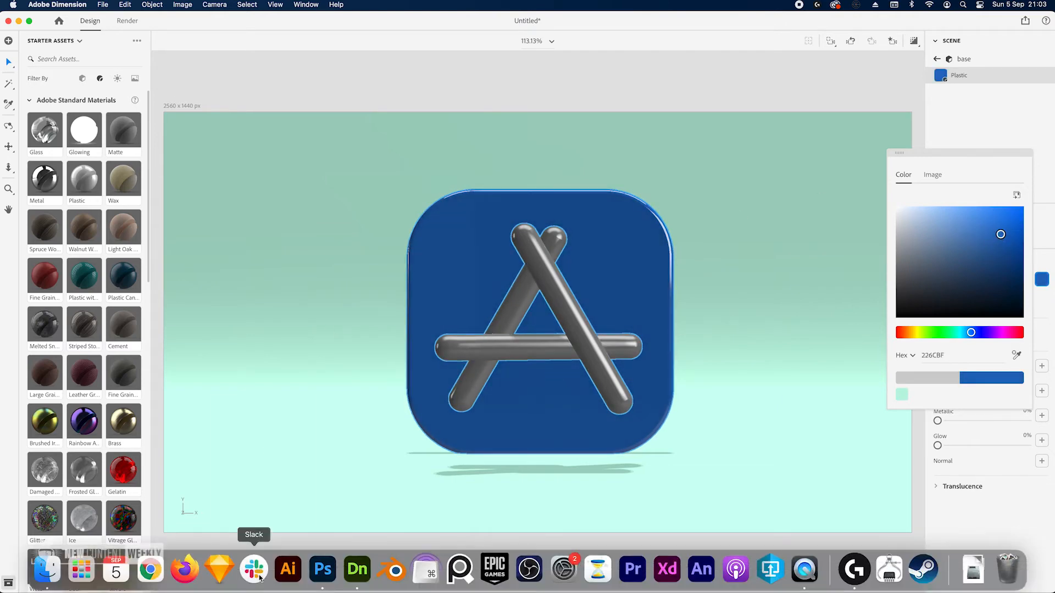
click(320, 572)
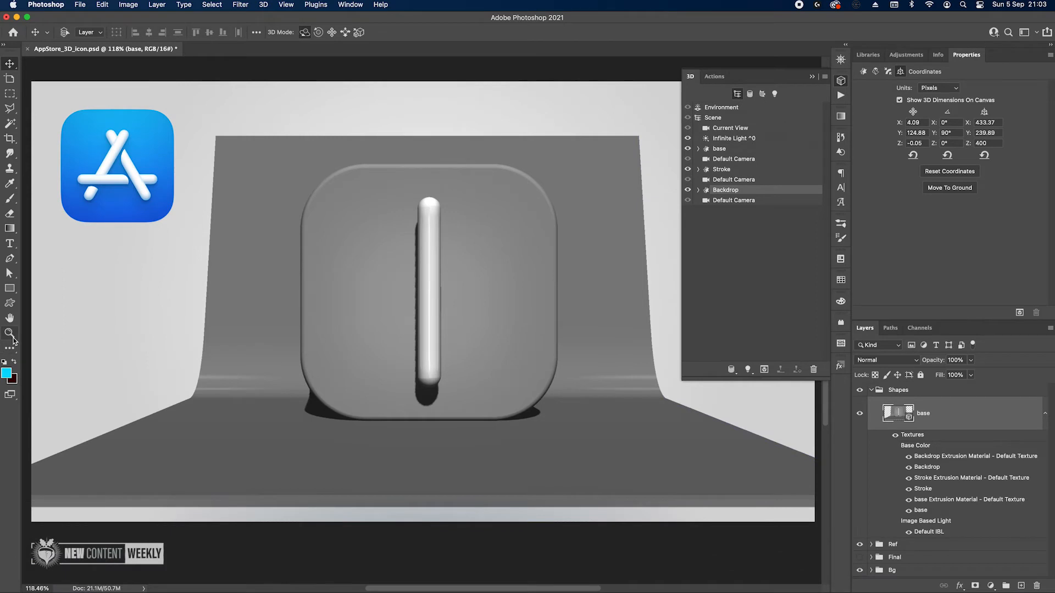
click(7, 373)
click(117, 209)
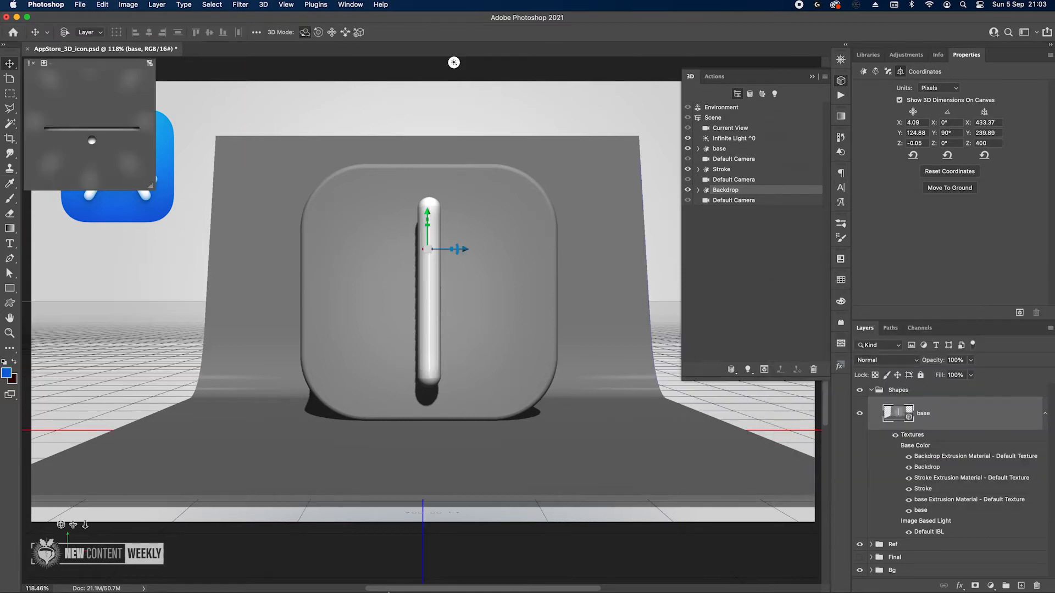
Return to Dimension and set the base's Plastic base color to the sampled blue 1764E1
click(357, 587)
click(949, 356)
text(1764E1)
key(Return)
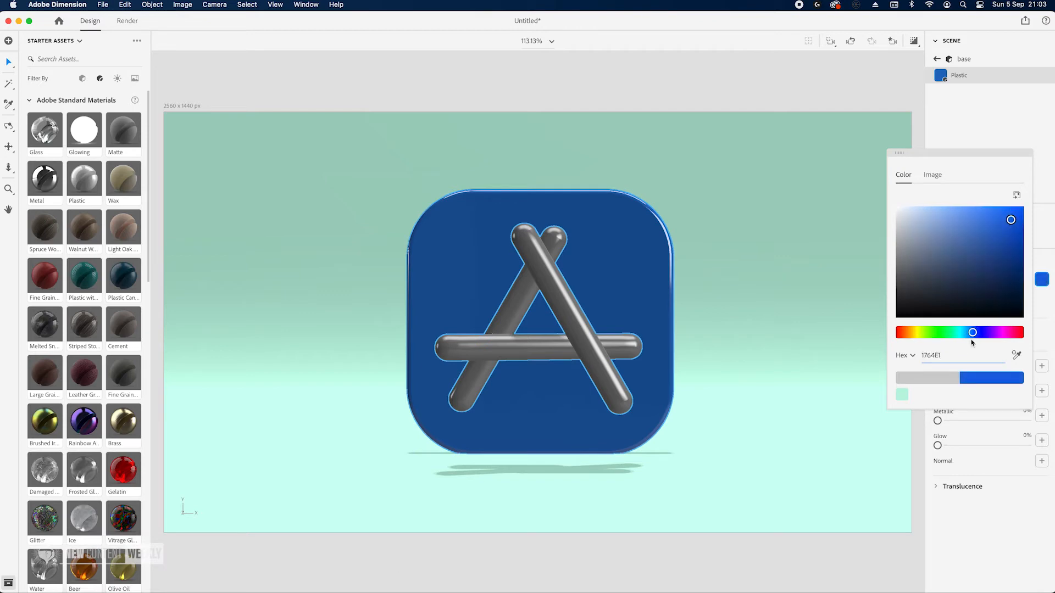
click(999, 140)
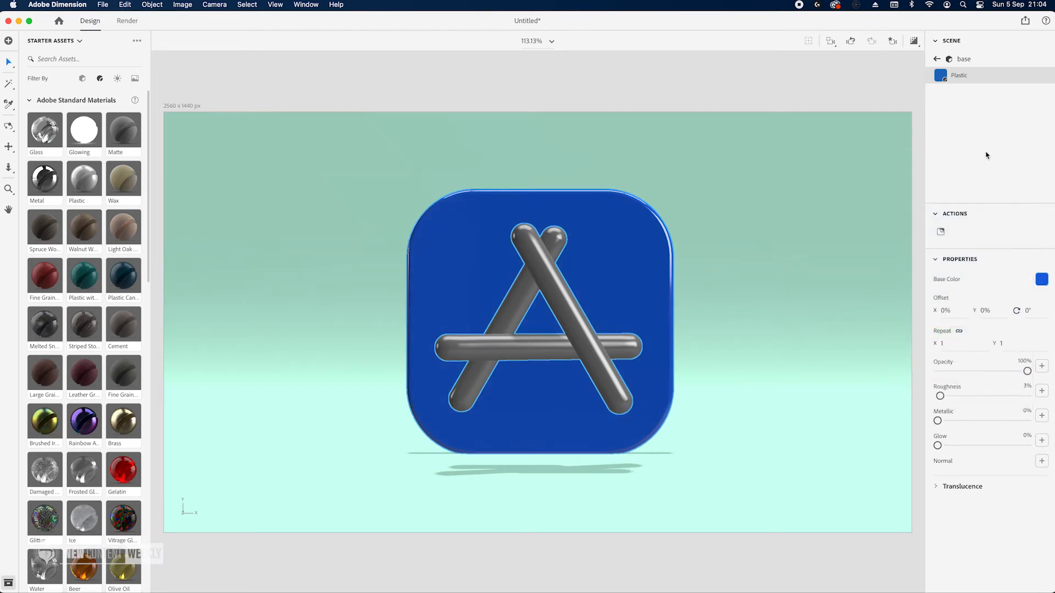
Set the base's Plastic material to 20% roughness, 20% metallic and 2% glow
drag(940, 397, 956, 422)
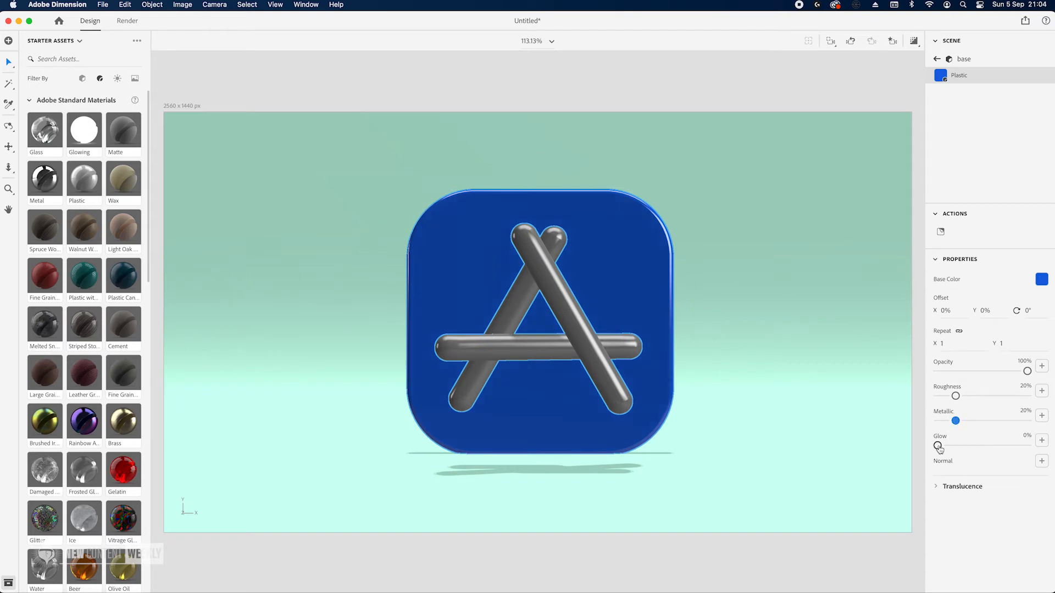
click(1027, 436)
text(2)
key(Return)
click(936, 60)
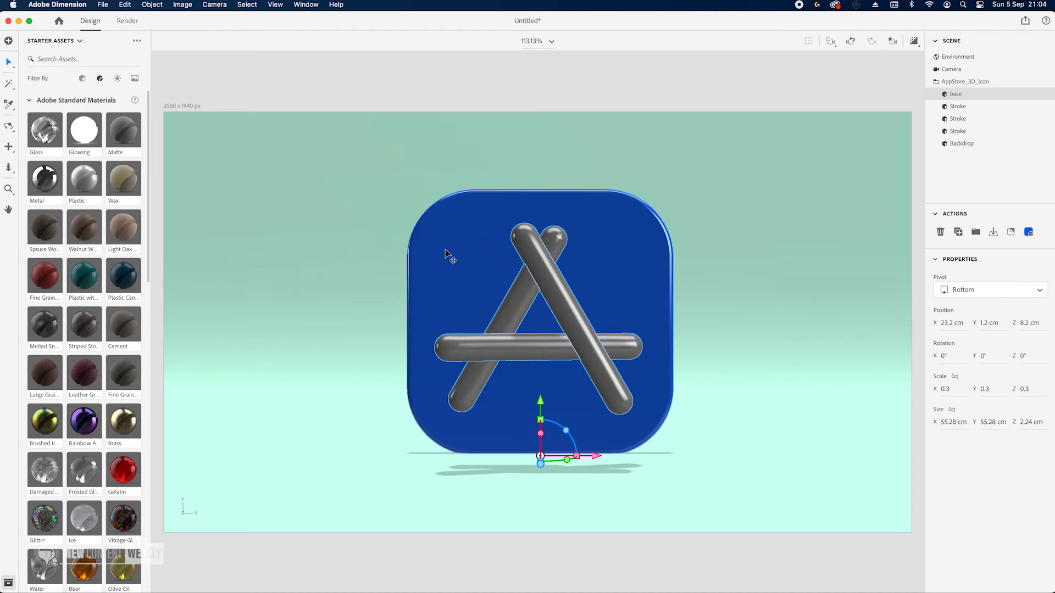
Try moving the -30° stroke back to about Z 25.5 cm, restore the View 1 camera bookmark, and undo the move
drag(268, 324, 473, 335)
click(976, 111)
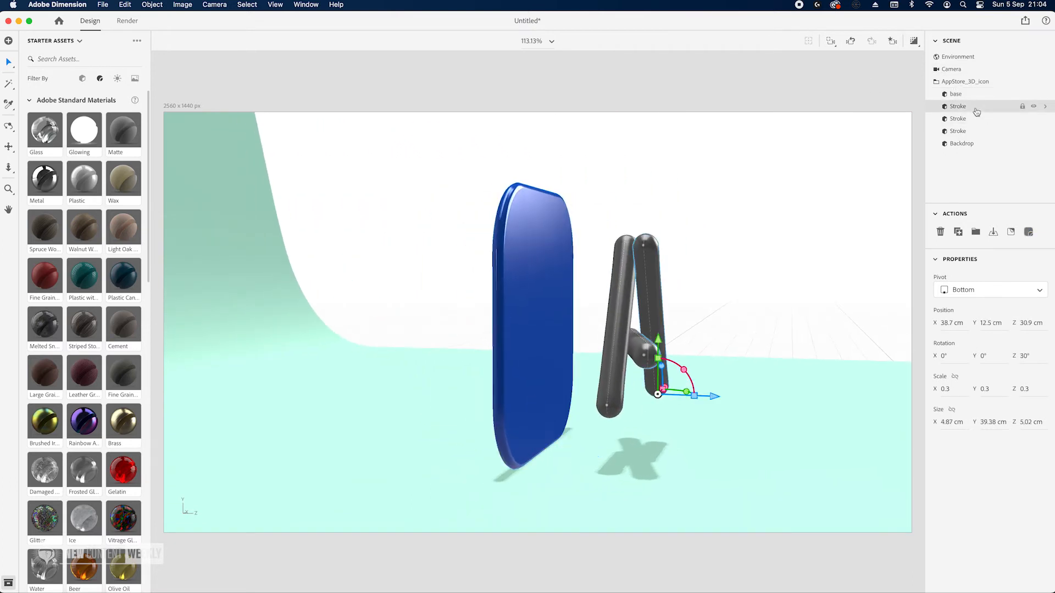
click(976, 118)
drag(667, 421, 668, 422)
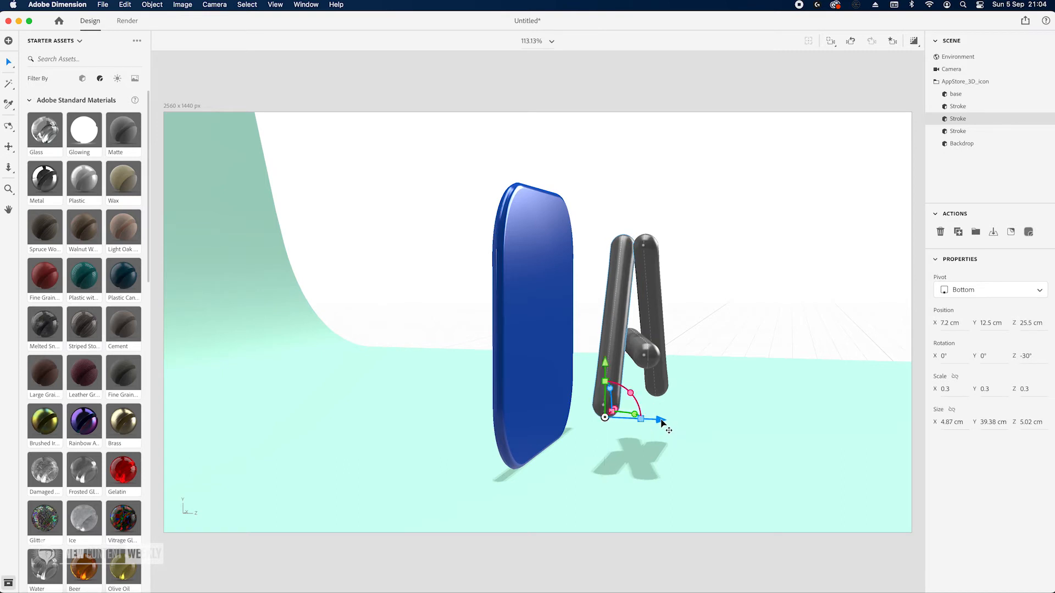
click(892, 41)
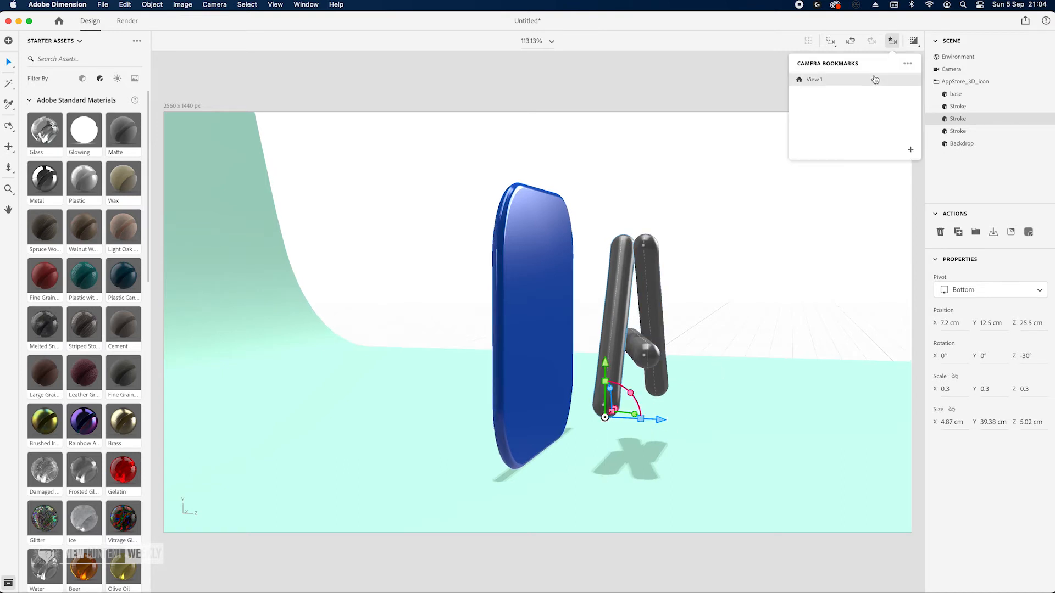
click(863, 82)
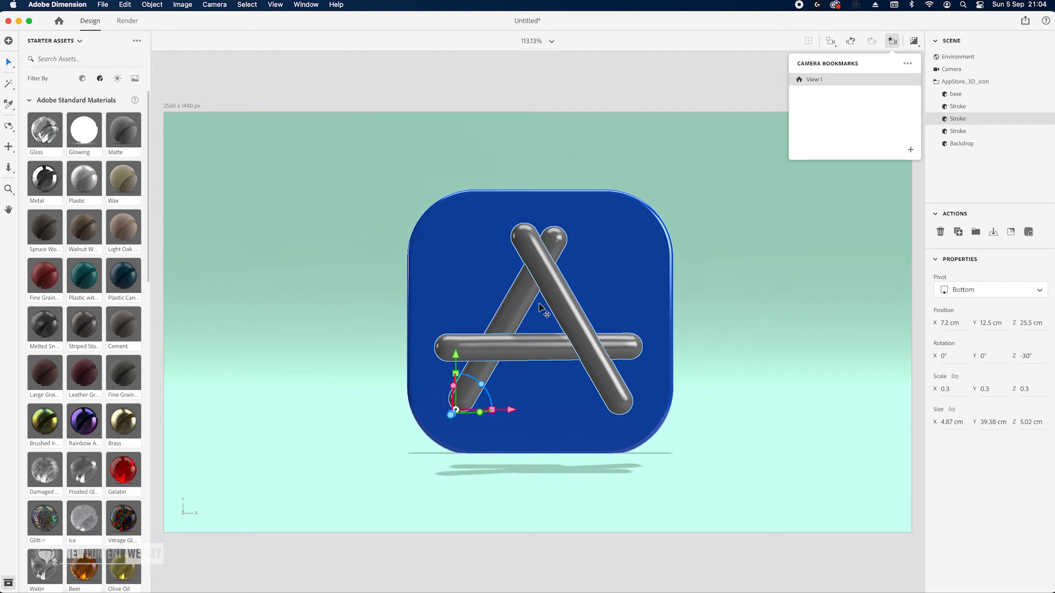
key(super+z)
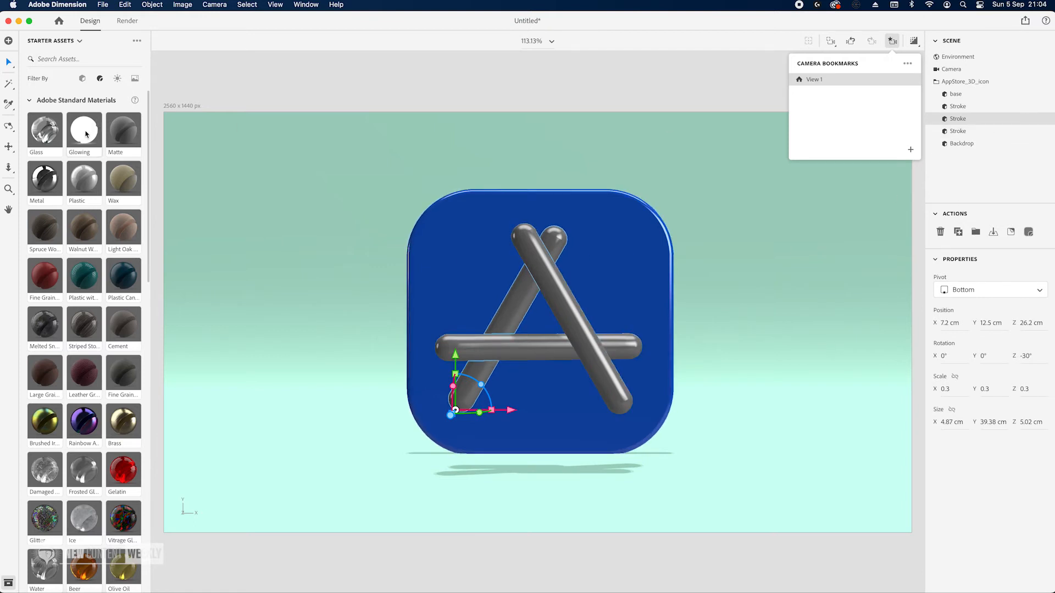
Apply the Glowing material to the 30° stroke, keeping its base color white (FFFFFF)
click(984, 107)
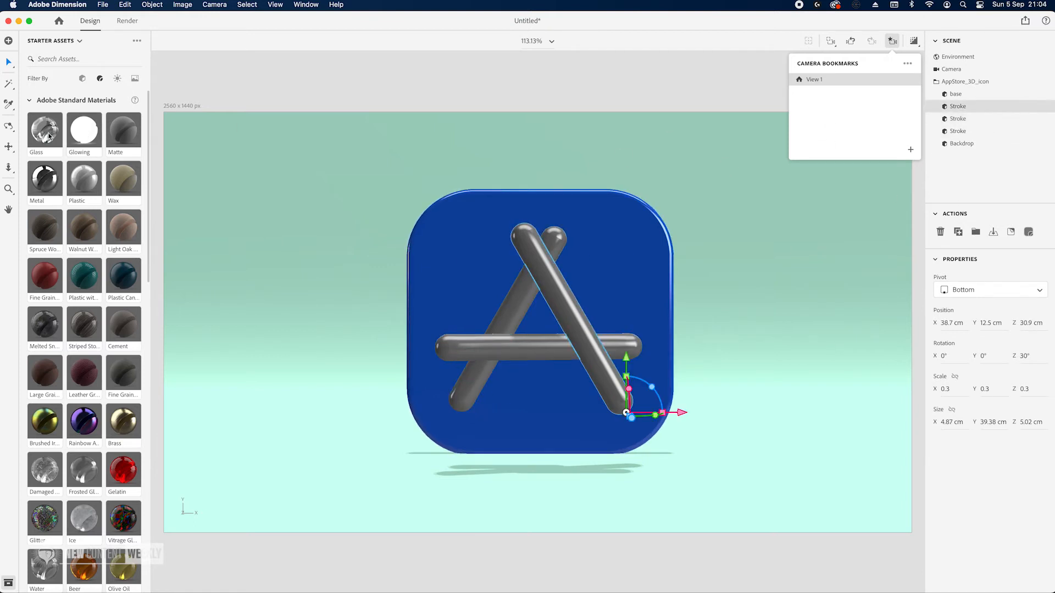
click(100, 133)
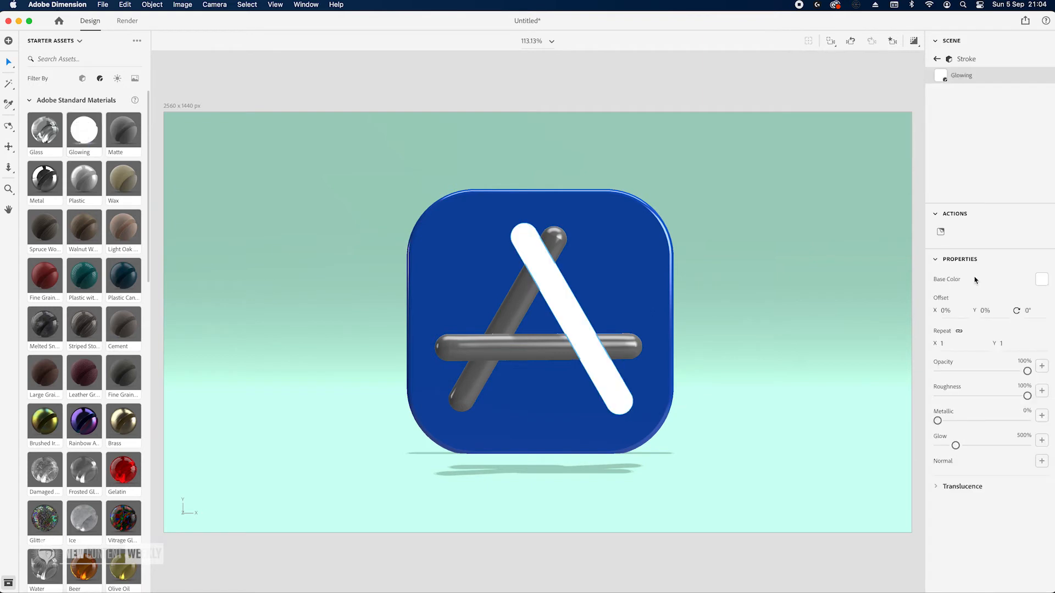
click(1042, 280)
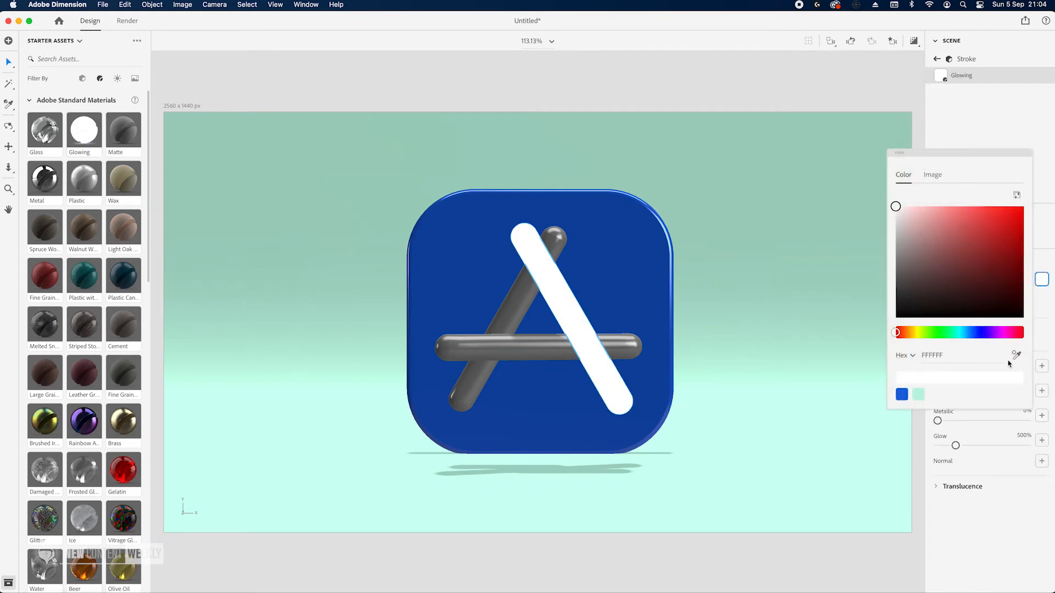
click(988, 137)
Set the 30° stroke's Glowing material to 25% glow, 0% roughness and 50% metallic
click(1022, 435)
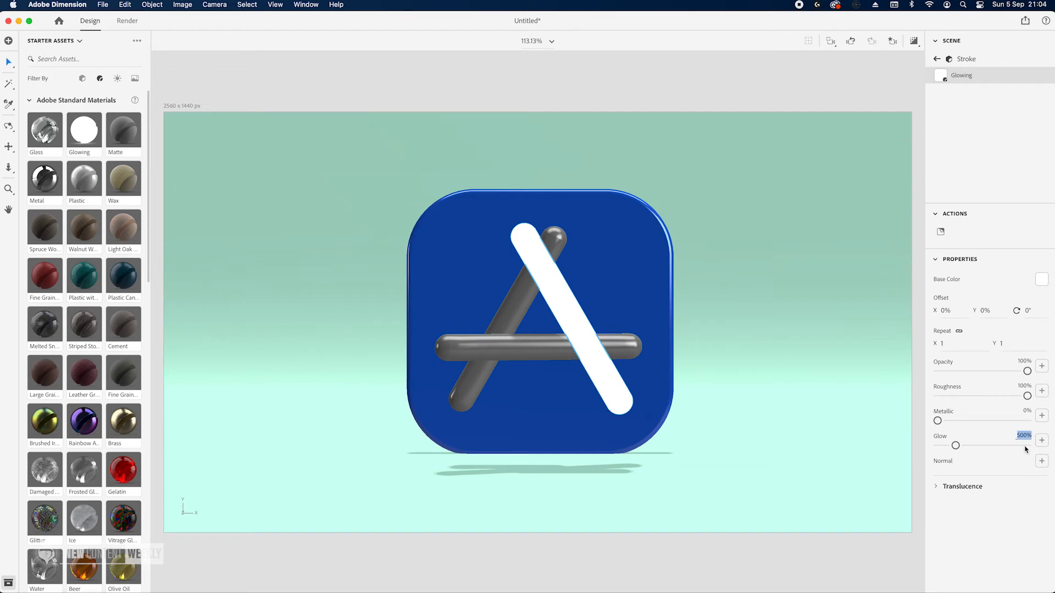
text(25)
key(Return)
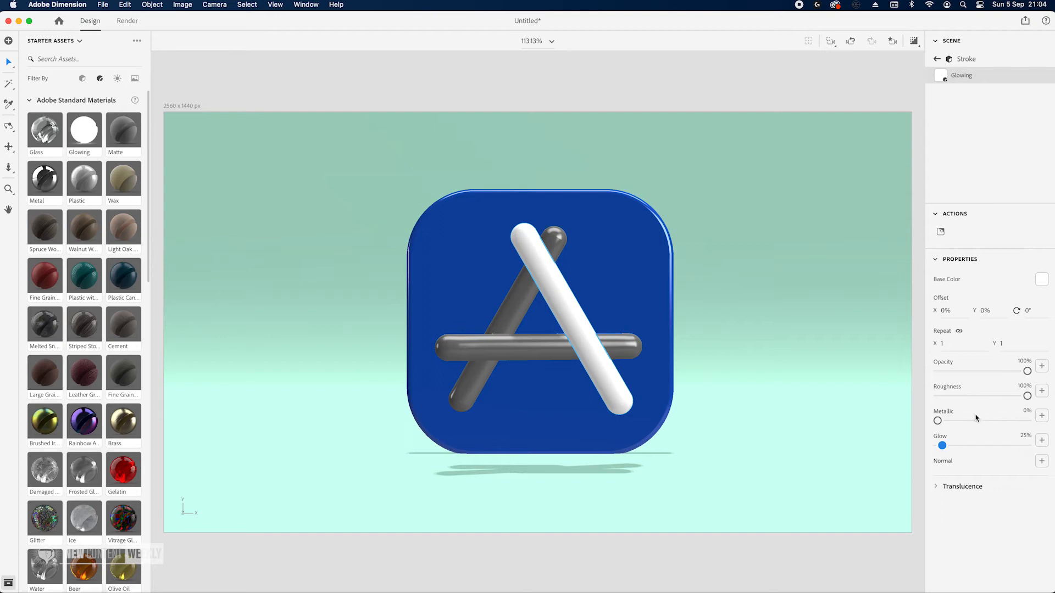
mouse_move(1026, 395)
mouse_down()
mouse_move(925, 396)
mouse_move(943, 419)
mouse_move(984, 416)
mouse_up()
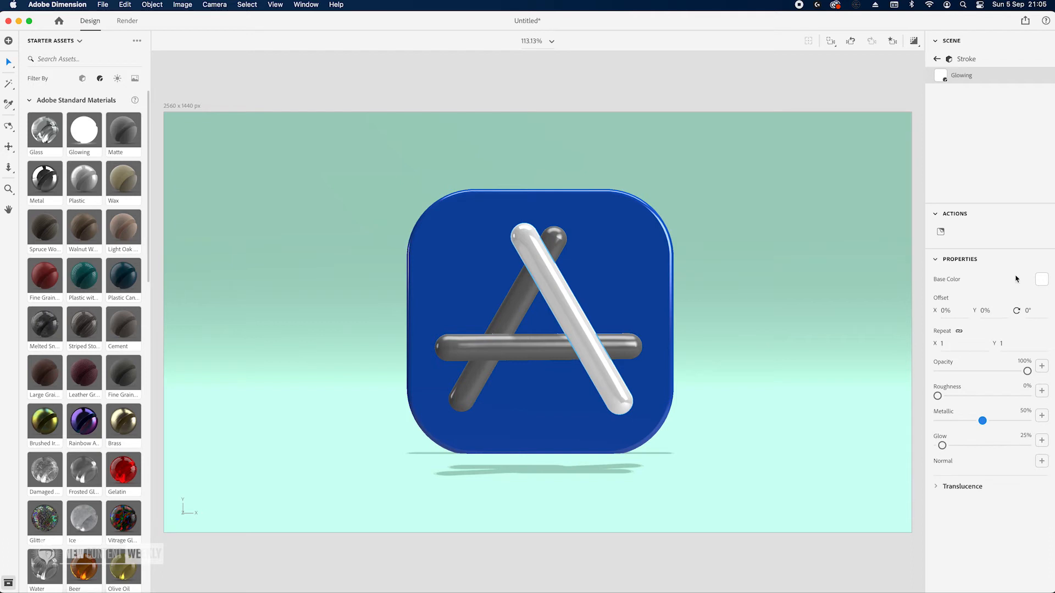
click(937, 58)
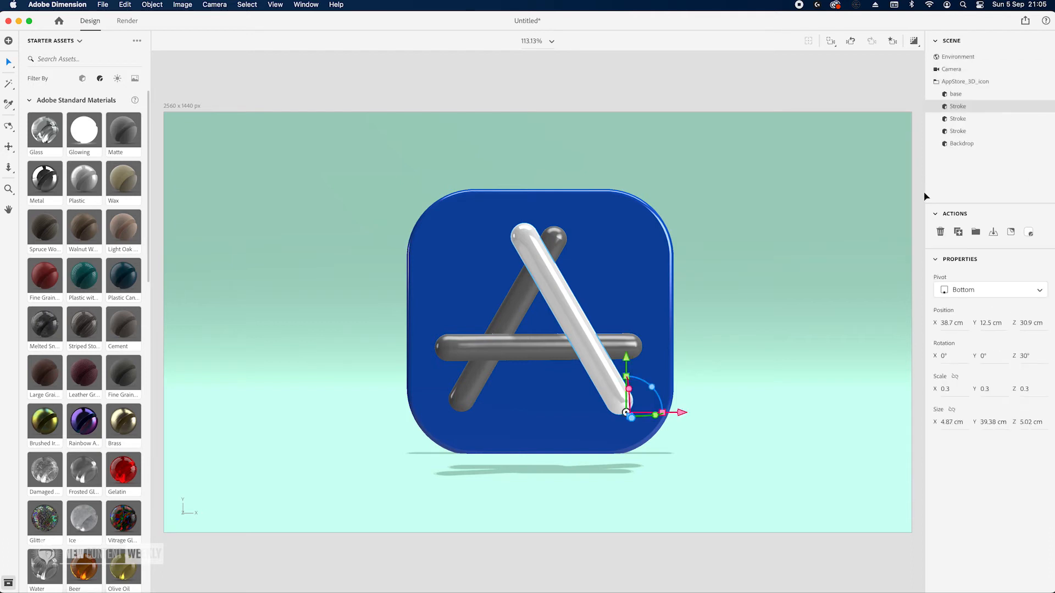
Copy the 30° stroke's white material onto the -30° stroke and the crossbar with the Sampler tool
click(987, 122)
key(i)
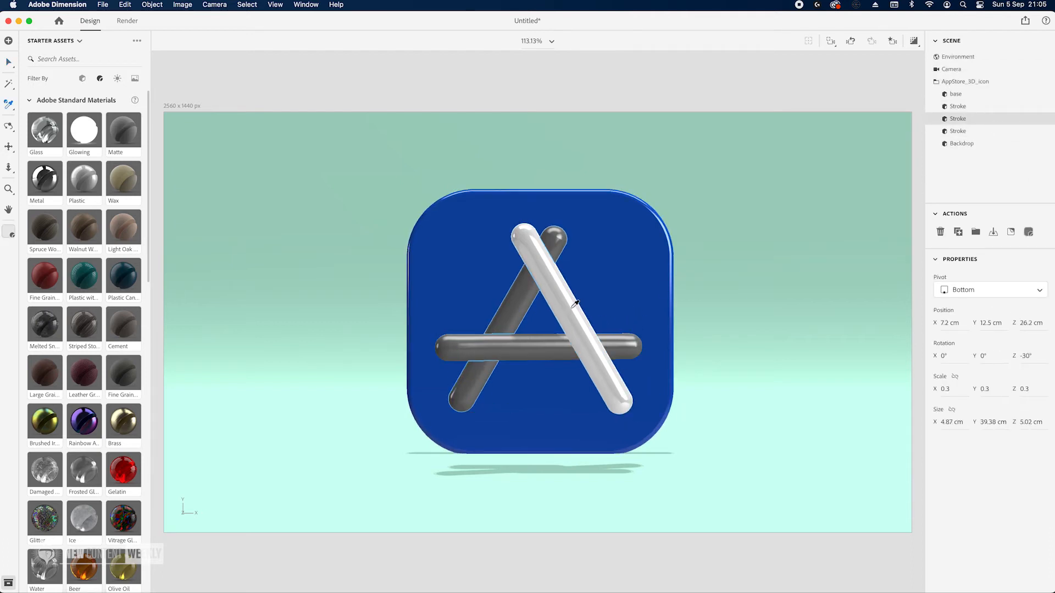
click(575, 304)
click(982, 134)
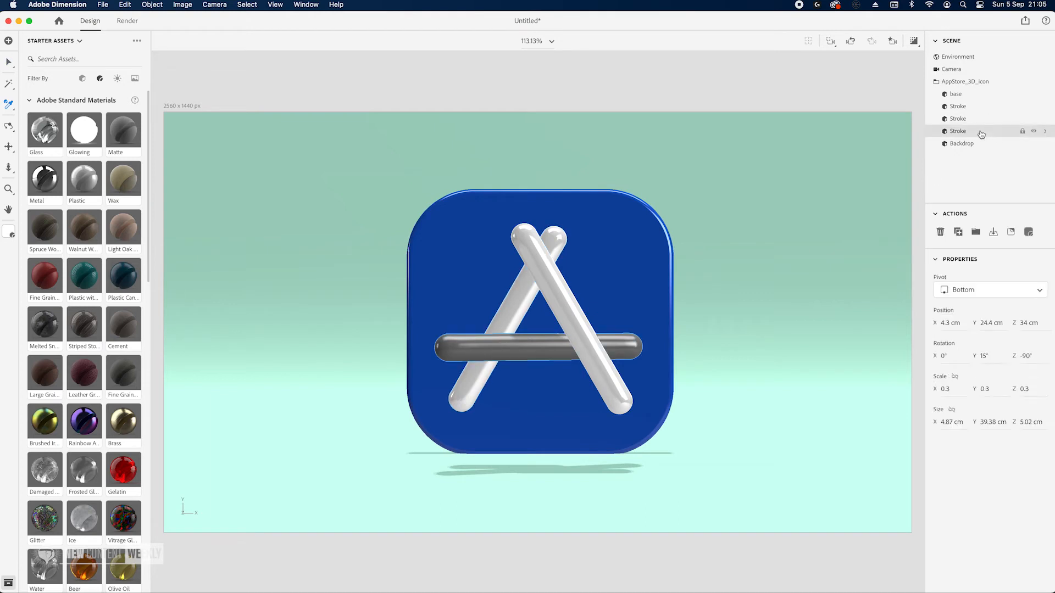
click(585, 333)
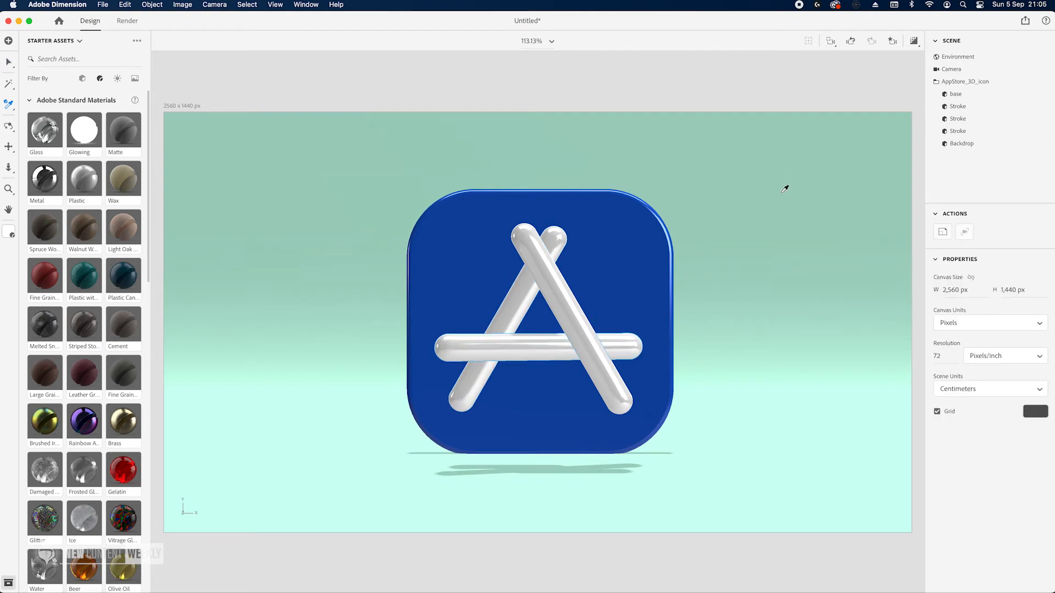
Replace the Environment Light with the Studio Light Pillars preset and set its intensity to 50%
click(966, 56)
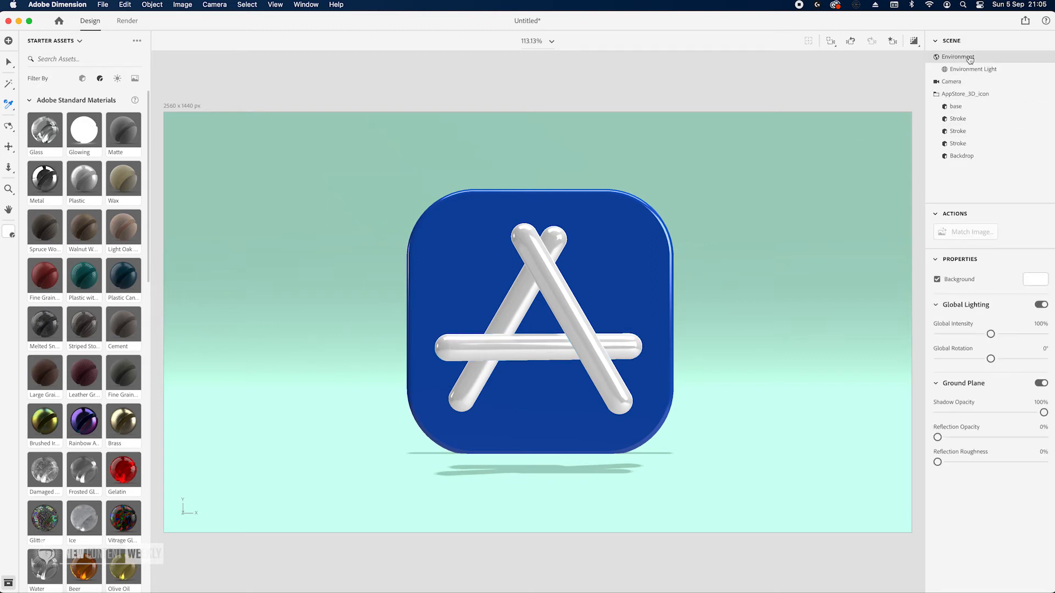
click(971, 72)
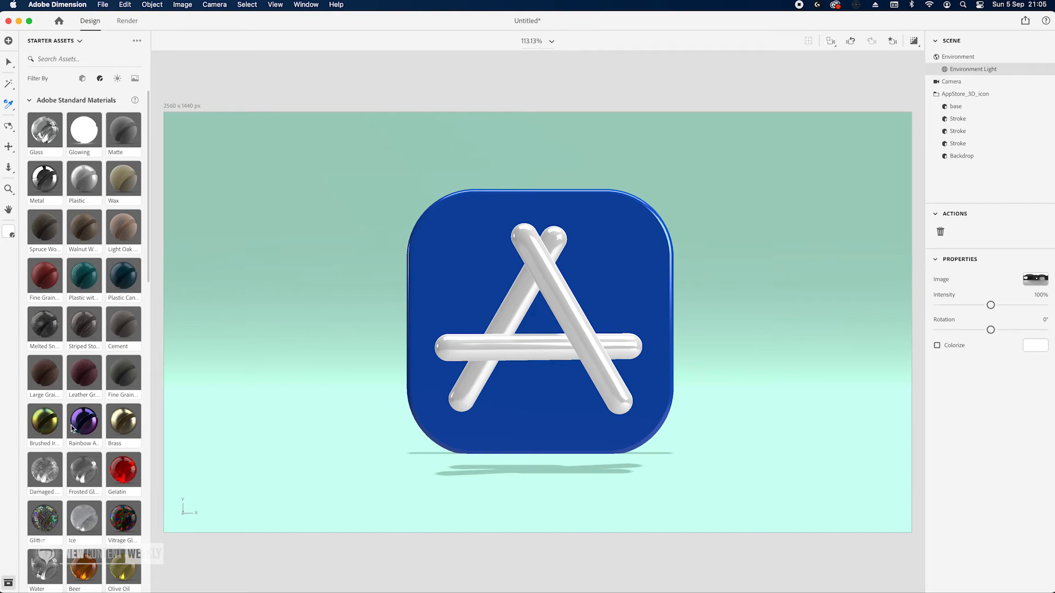
click(117, 78)
scroll(63, 399, down, 10)
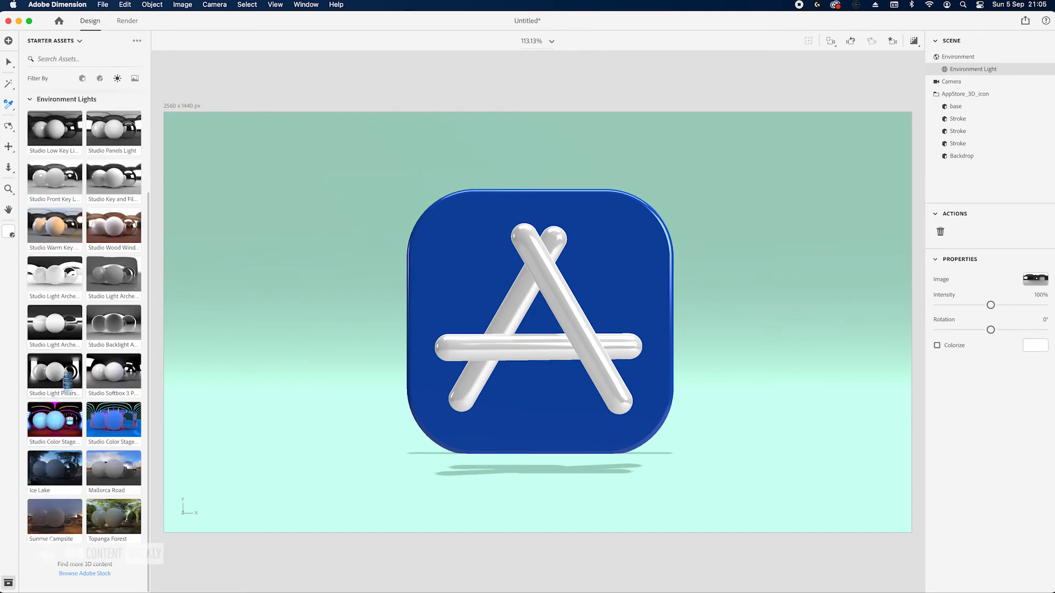
click(64, 378)
drag(992, 306, 966, 305)
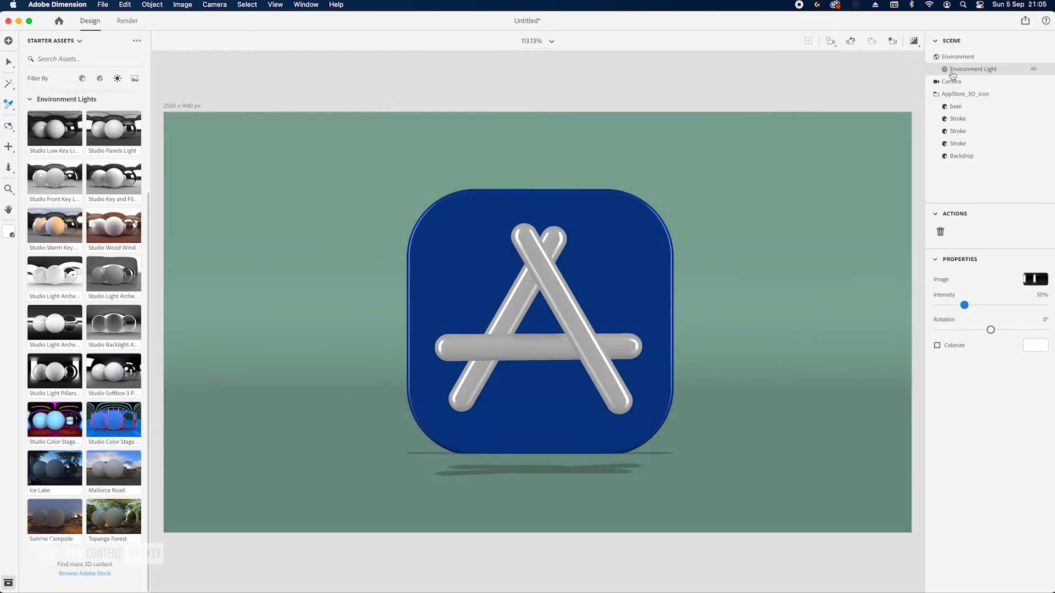
Add a Circle Light directional light with 30% intensity, about -3° rotation and about 18° height
scroll(110, 109, up, 5)
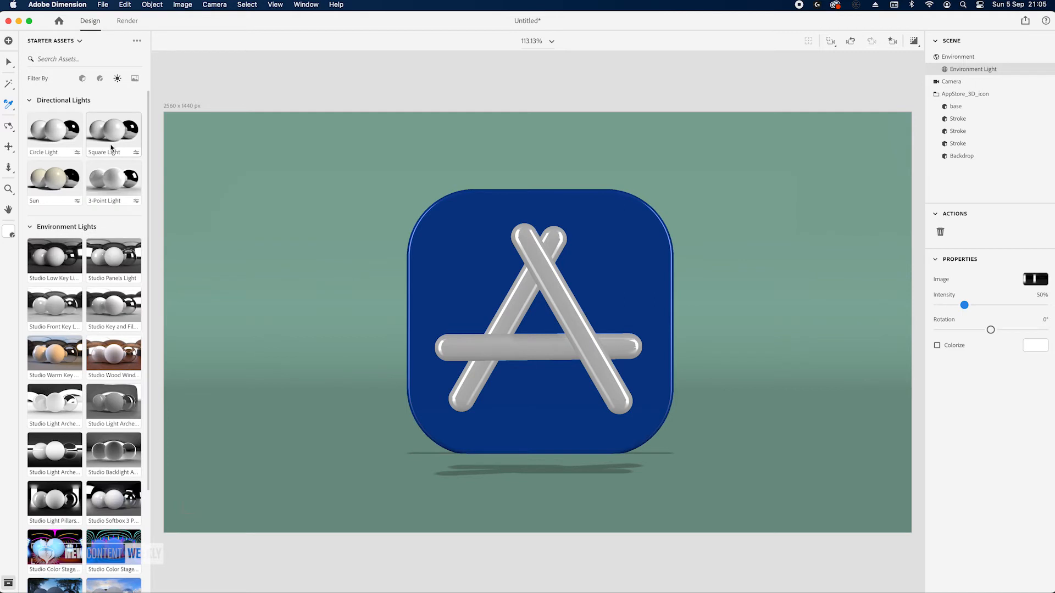
click(54, 135)
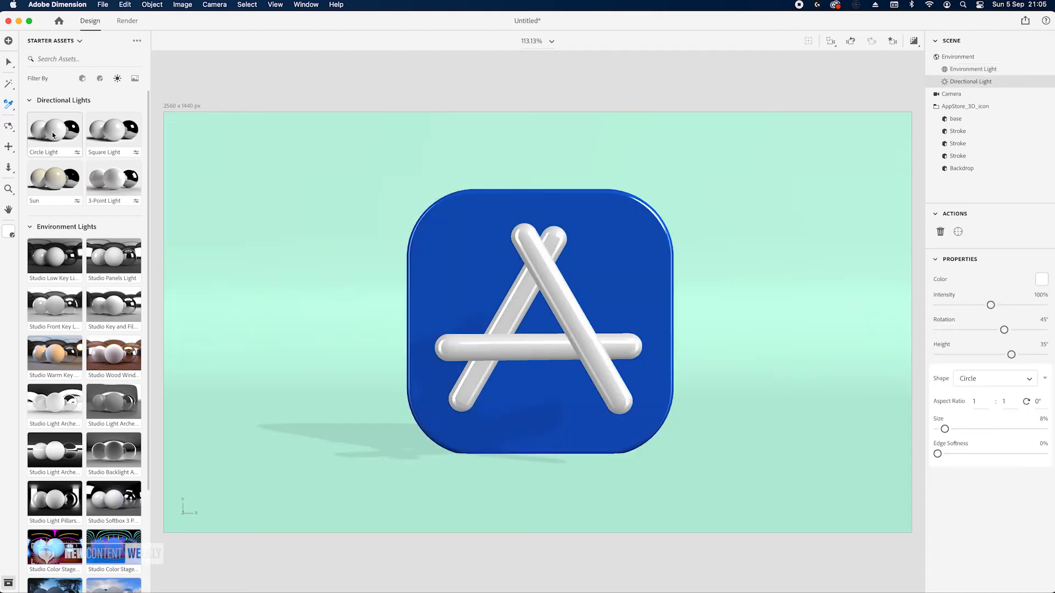
drag(990, 306, 955, 307)
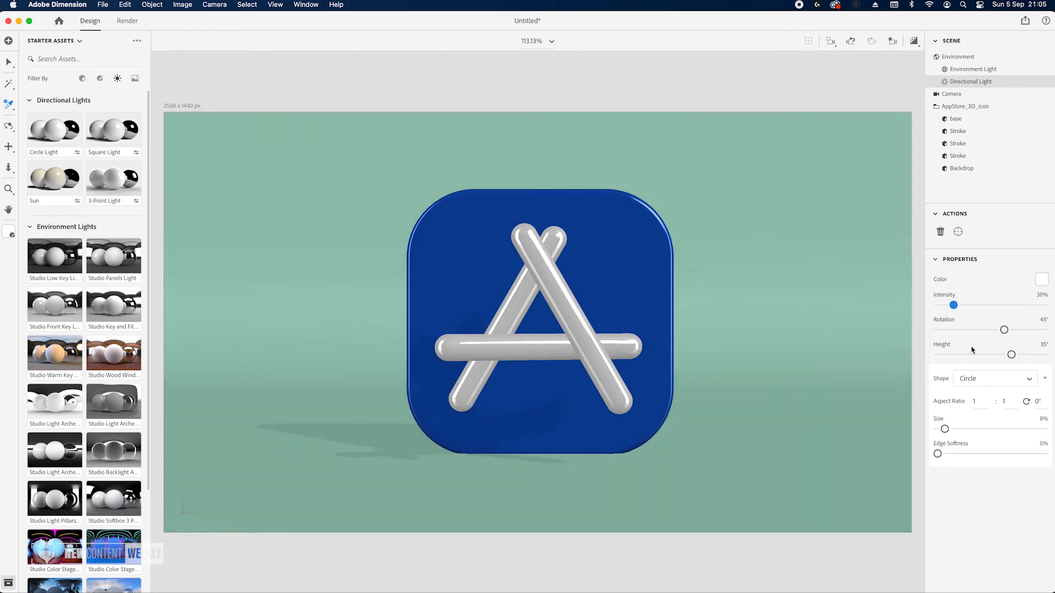
drag(1004, 332, 1003, 356)
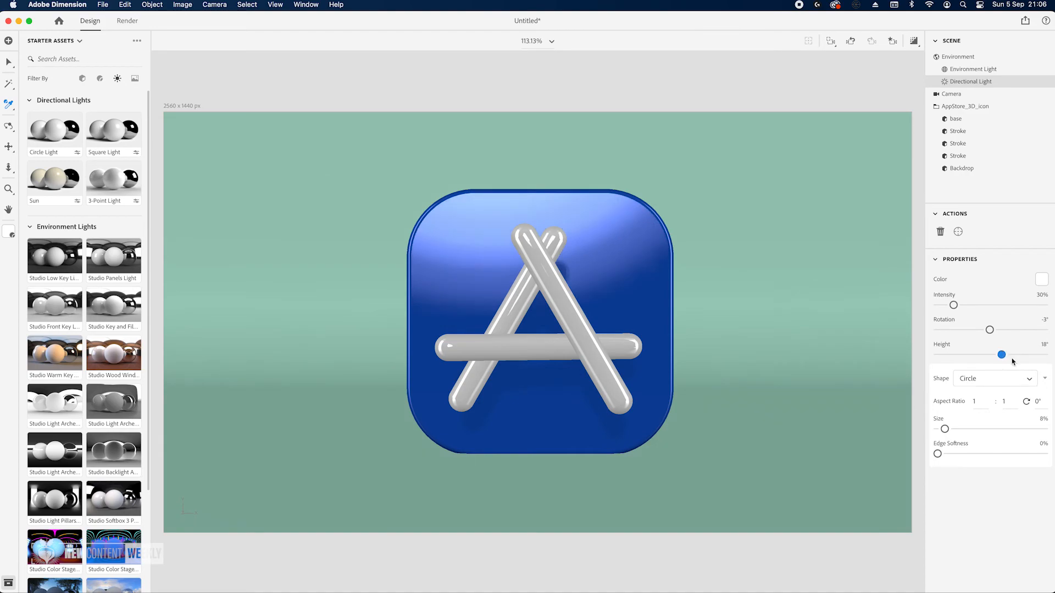
Tilt the blue base backward to an X rotation of 165° and return the camera to the View 1 bookmark
click(913, 42)
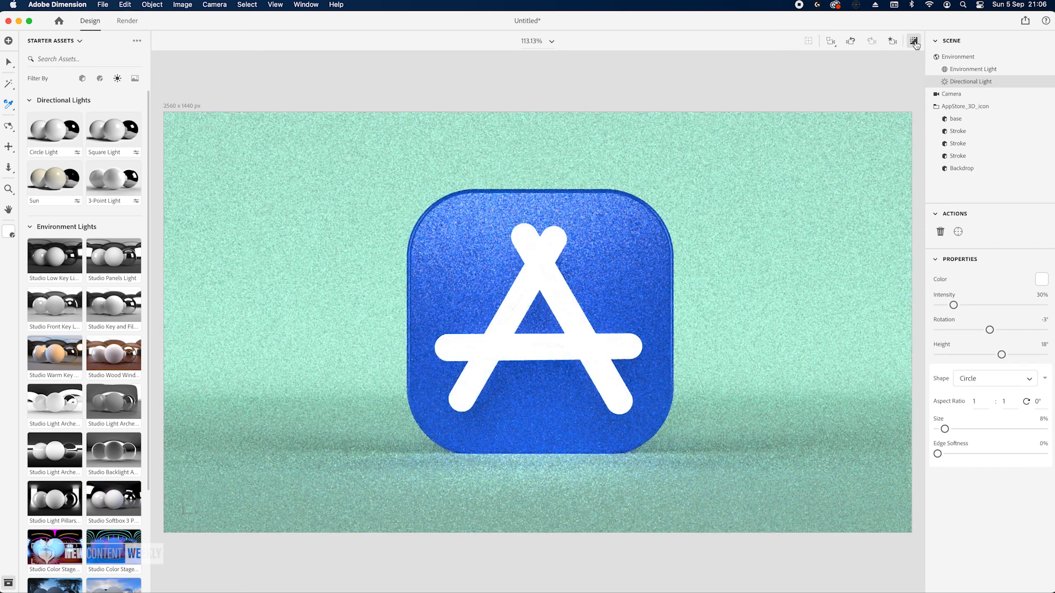
click(914, 42)
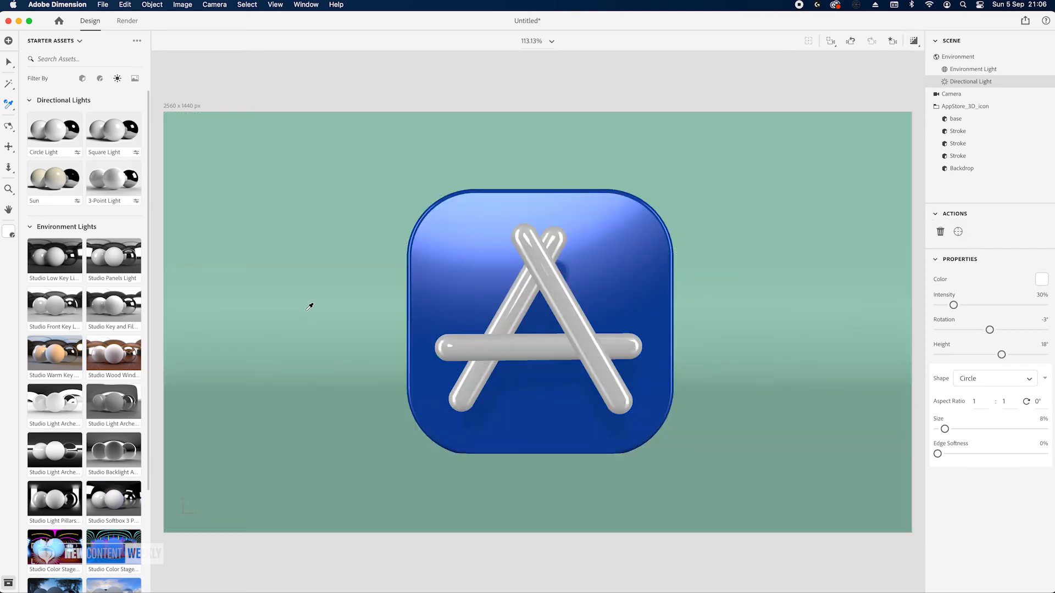
click(8, 62)
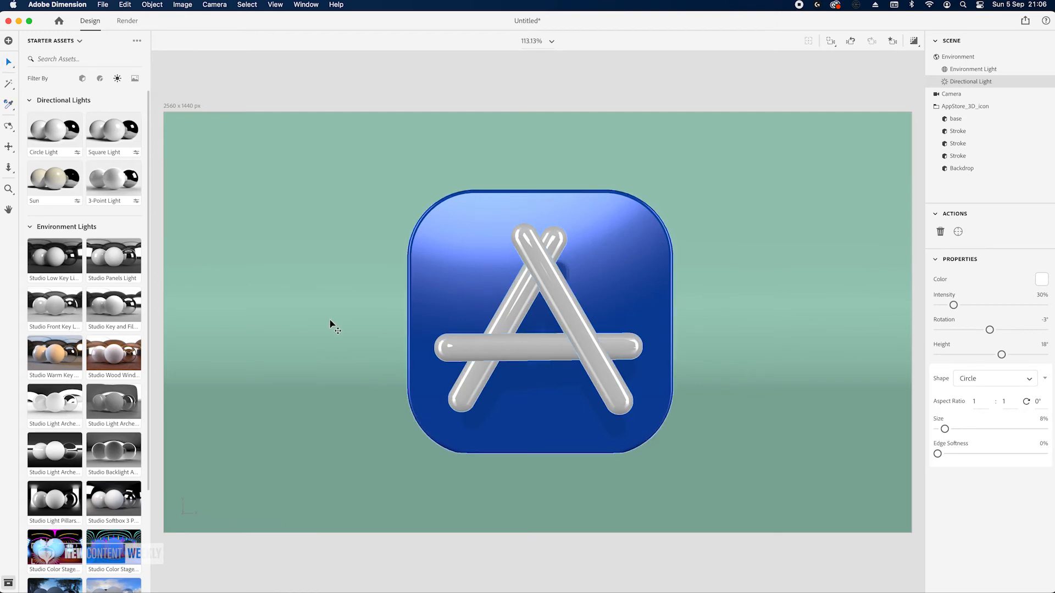
drag(372, 318, 538, 302)
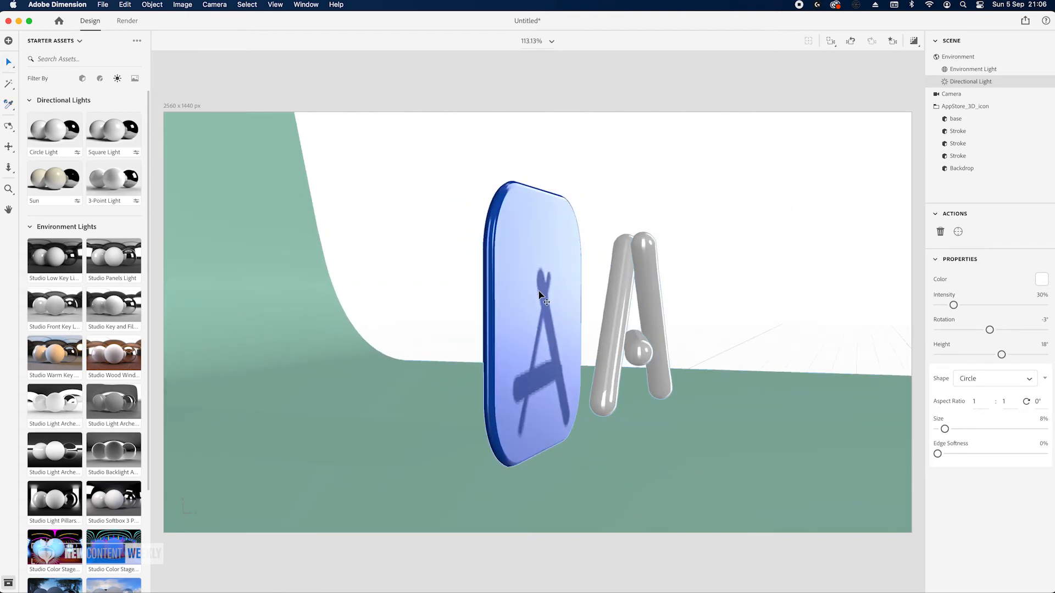
click(544, 308)
drag(555, 422, 672, 464)
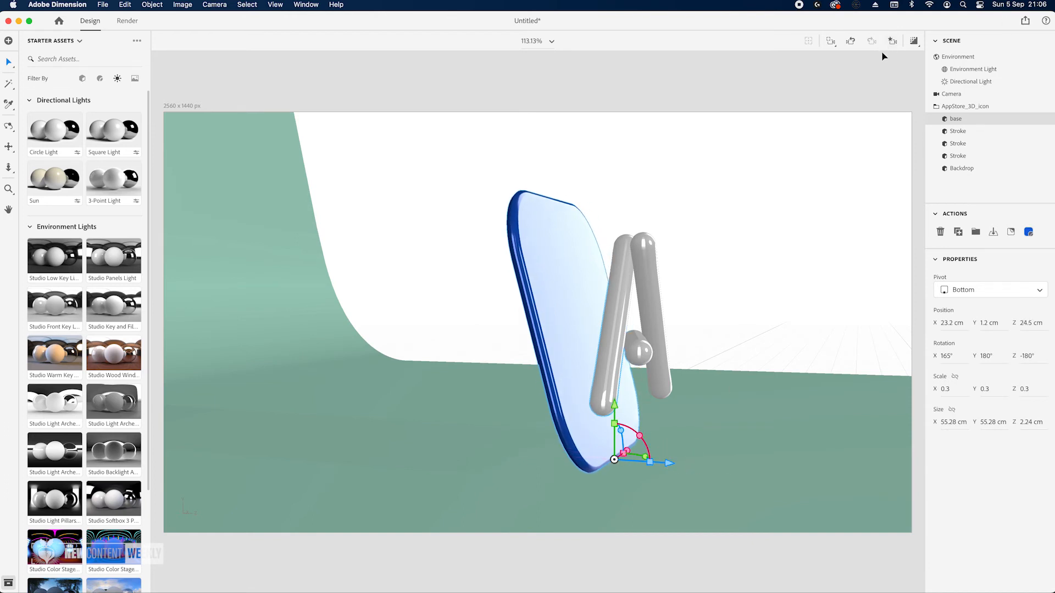
click(893, 42)
click(849, 78)
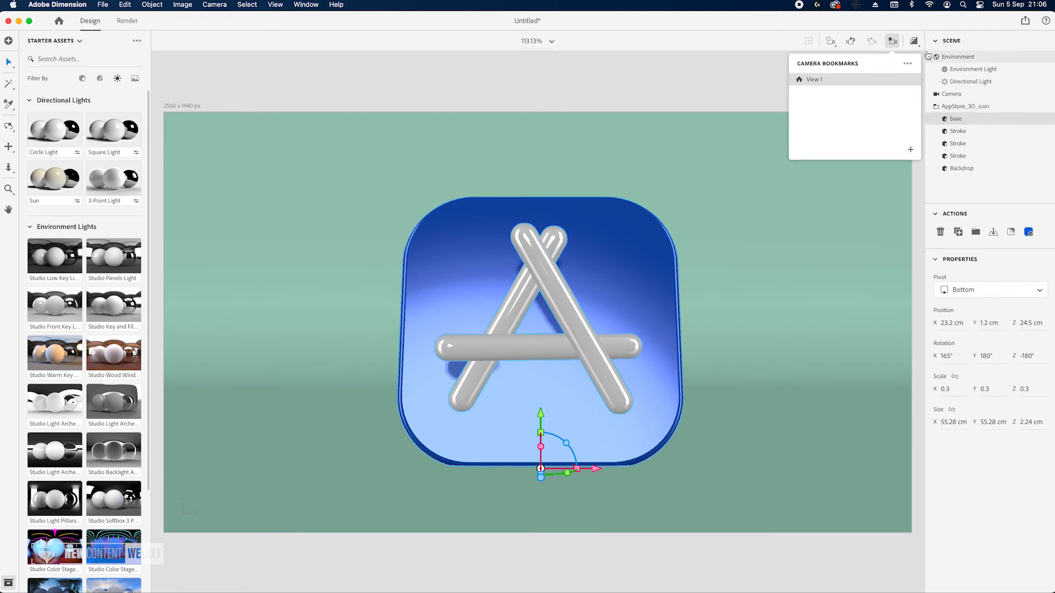
Set the Directional Light's height to 51° and the ground plane's reflection to 50% opacity and 51% roughness, with the render preview on
click(972, 83)
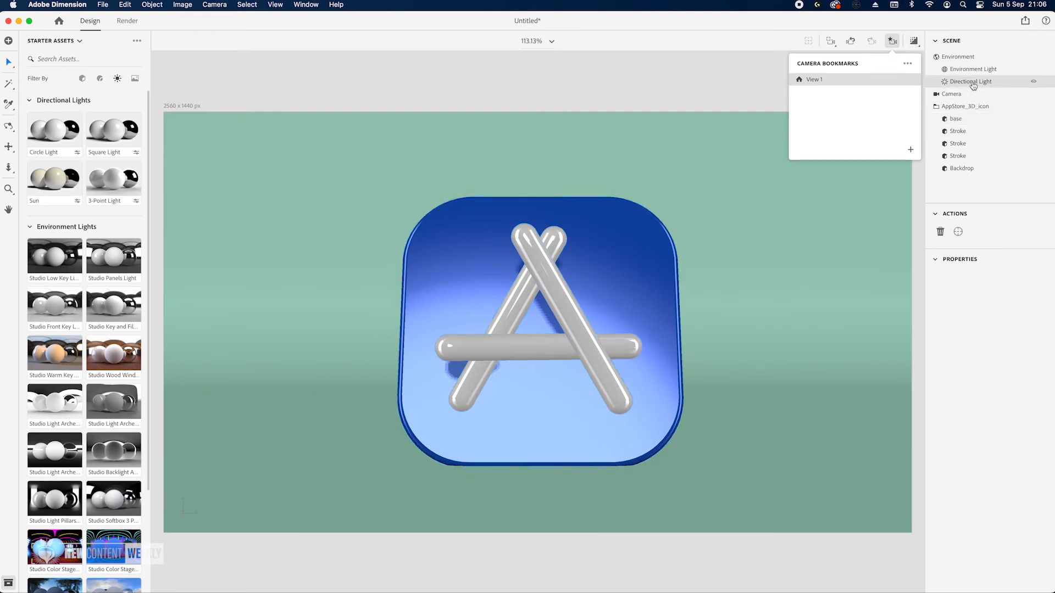
drag(1002, 356, 1020, 352)
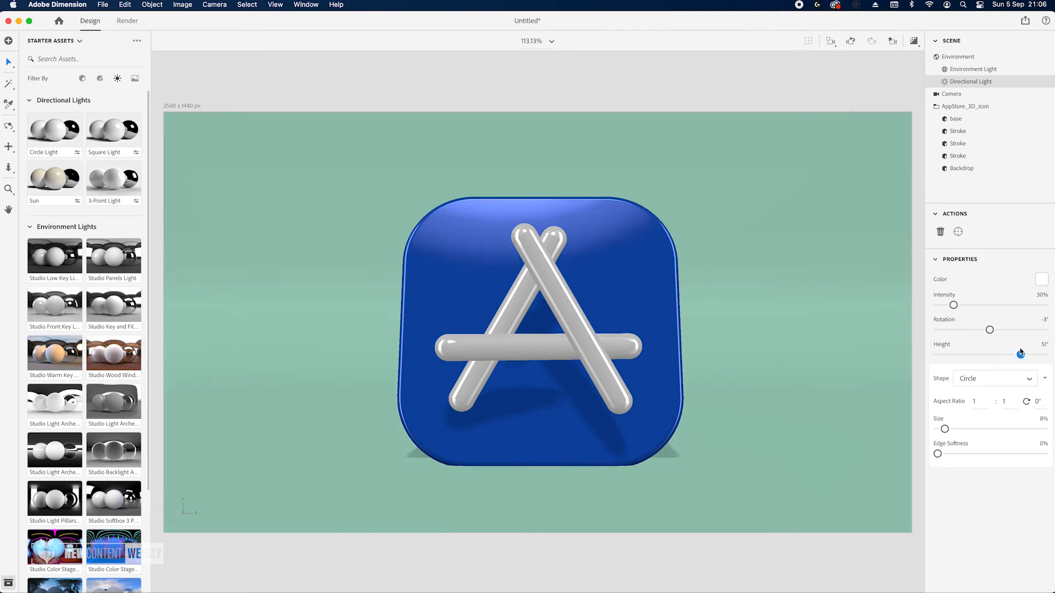
click(959, 58)
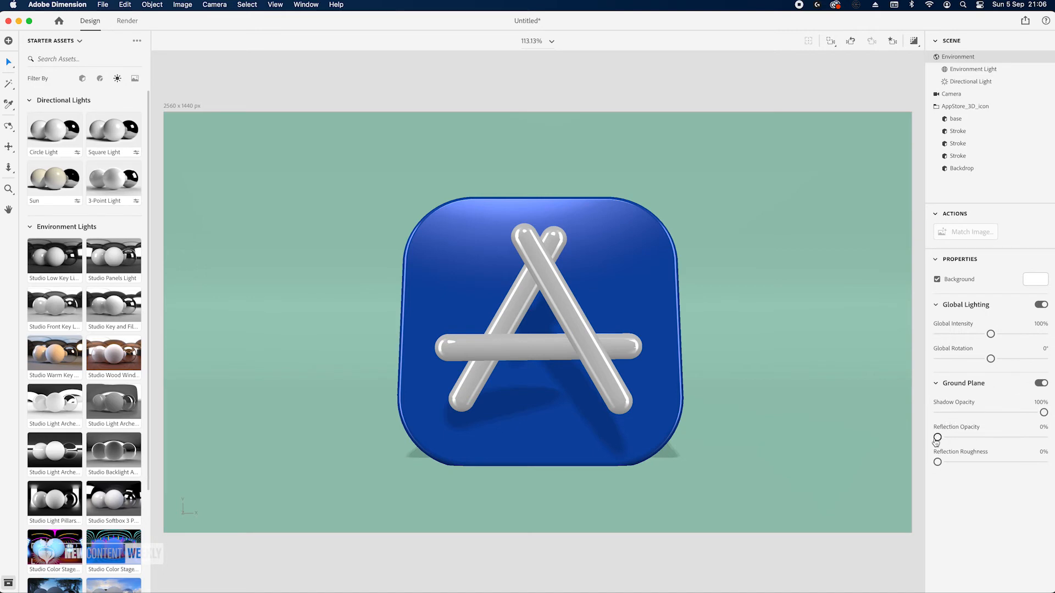
drag(938, 438, 993, 466)
click(913, 42)
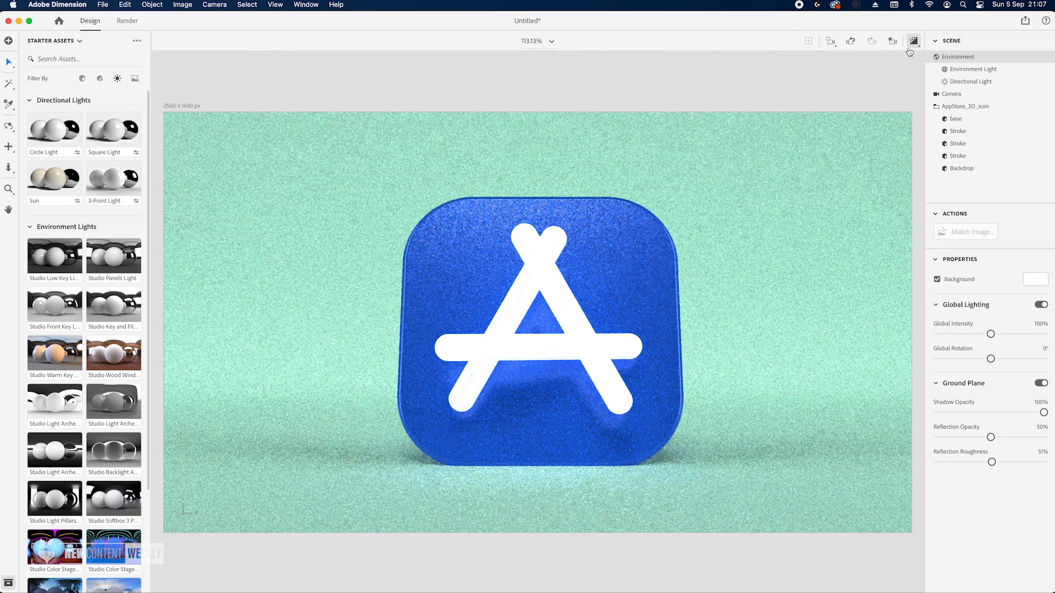
Reduce the glow of the 30° stroke's Glowing material to 10% and return to the scene's object list
click(980, 134)
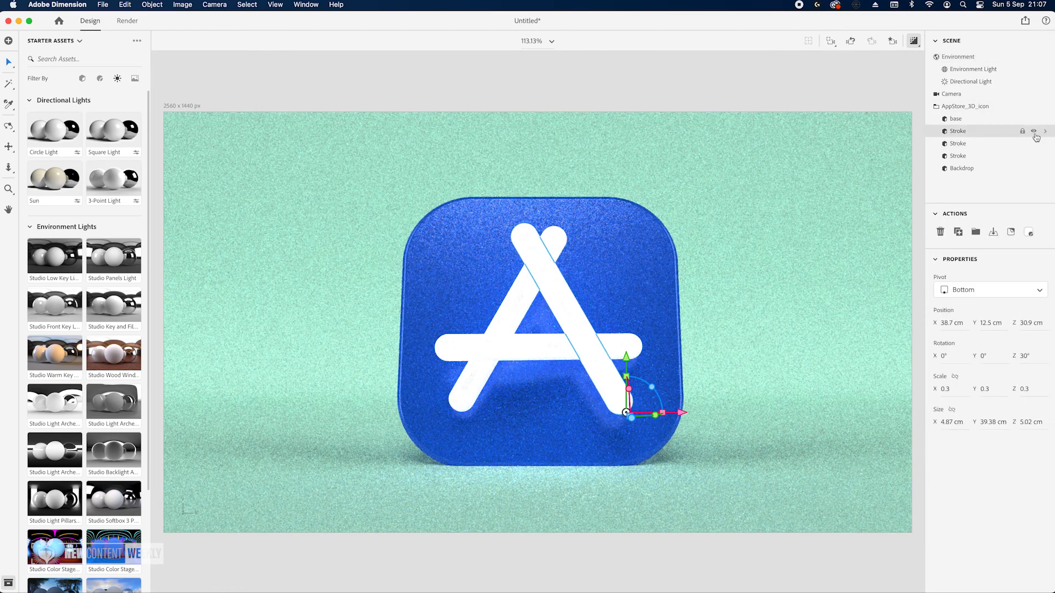
click(1046, 132)
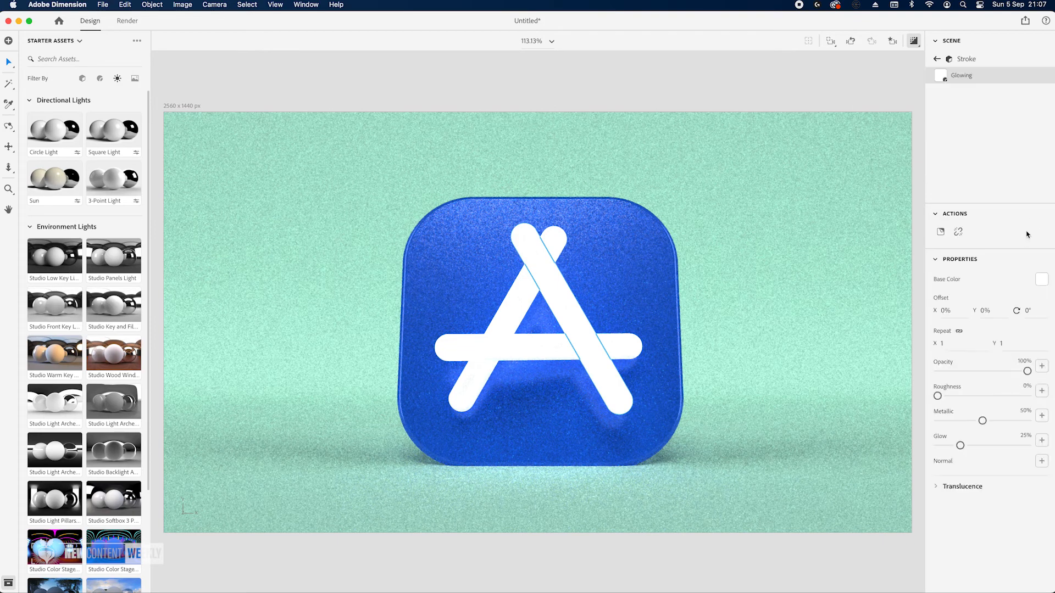
click(1026, 437)
key(Return)
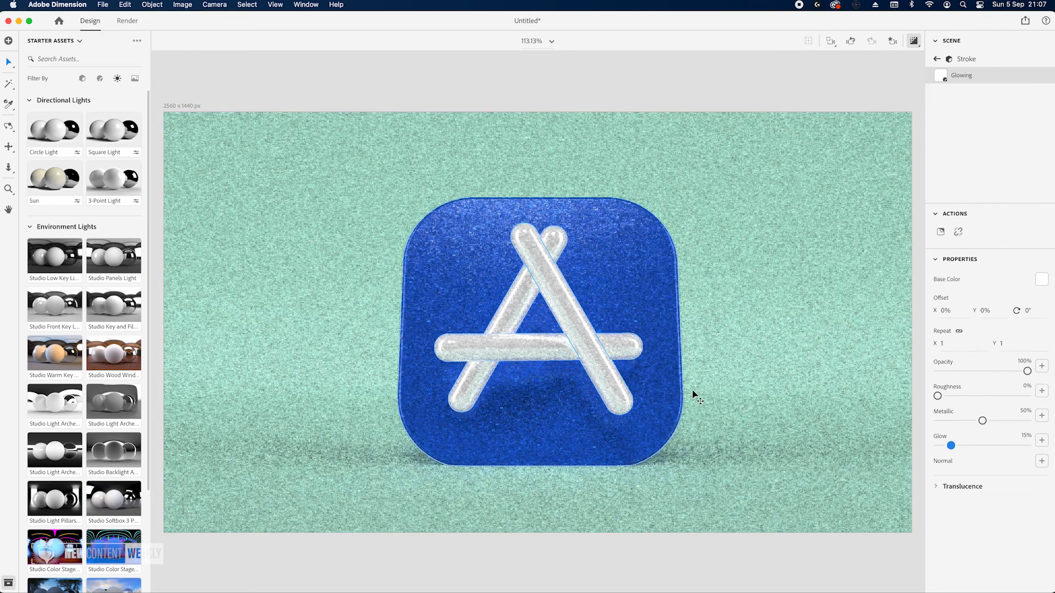
click(1025, 437)
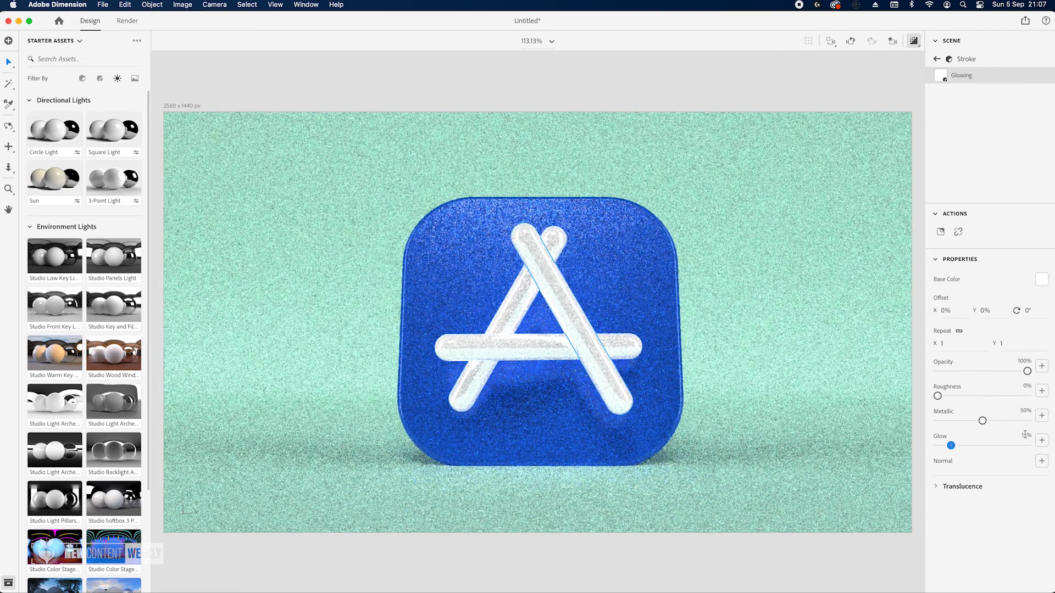
key(Return)
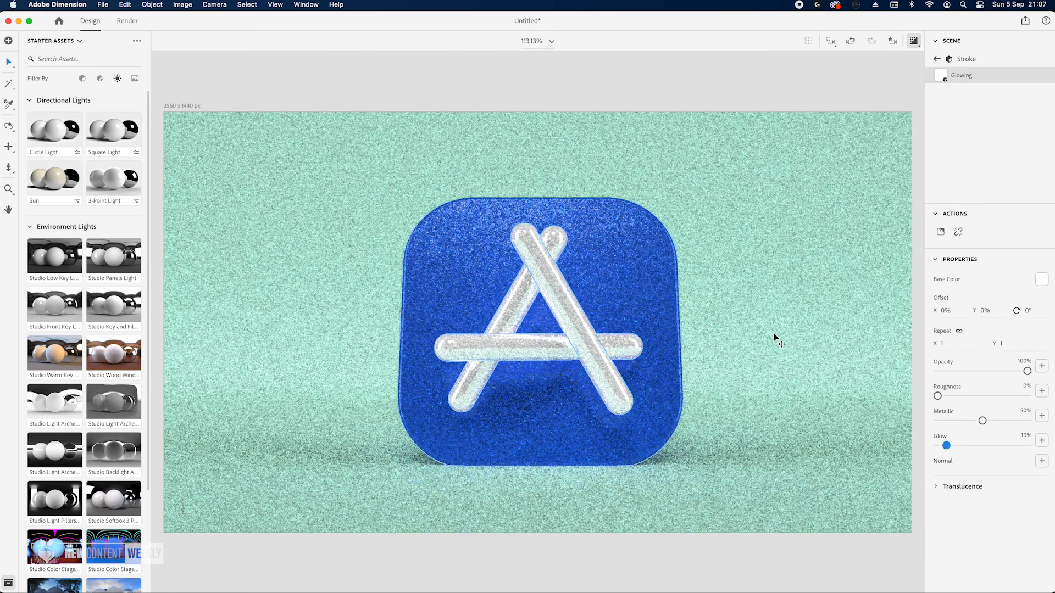
click(938, 59)
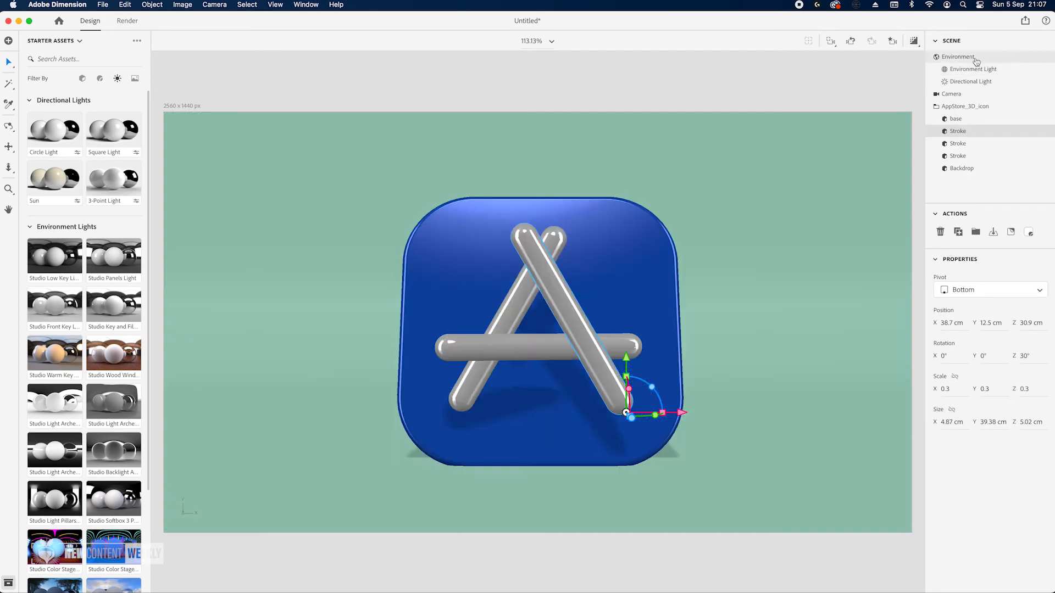
Lower the Environment Light's intensity to 40% and the Directional Light's to 20%, checking them in the render preview
click(983, 59)
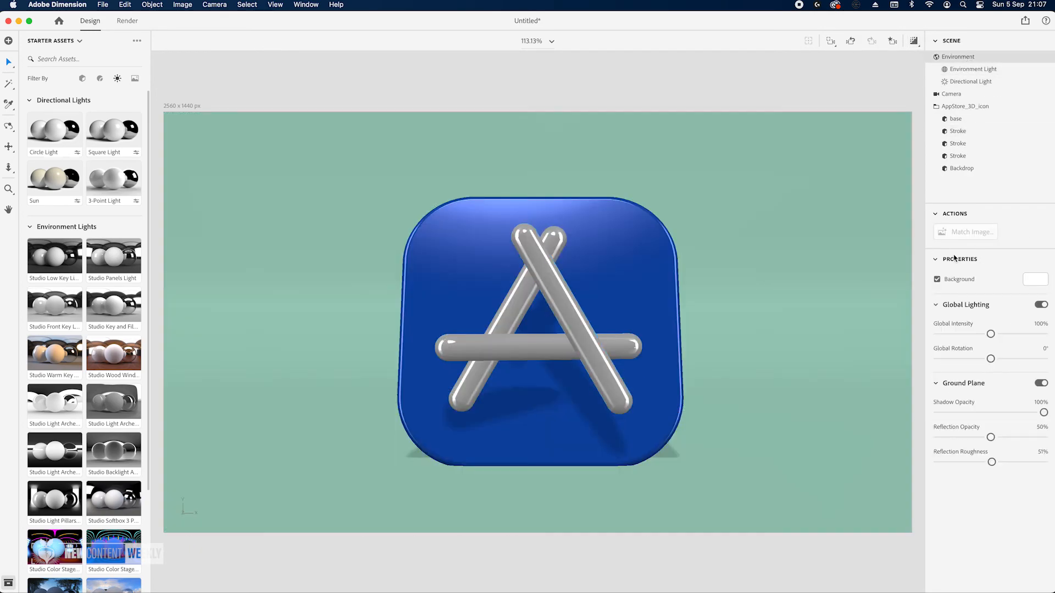
click(978, 71)
drag(965, 307, 958, 306)
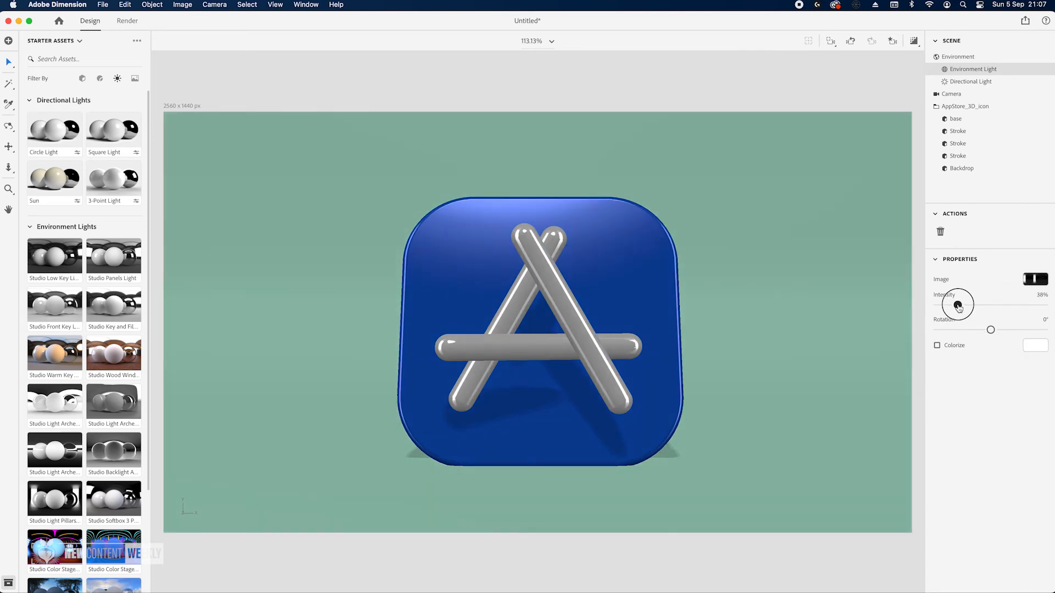
click(970, 81)
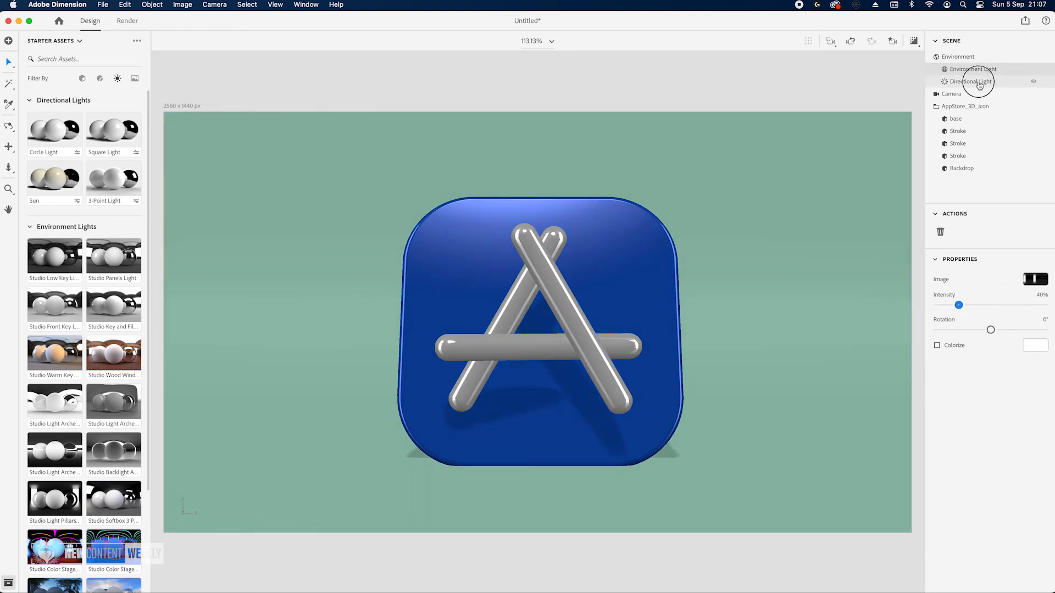
drag(954, 306, 949, 306)
click(914, 42)
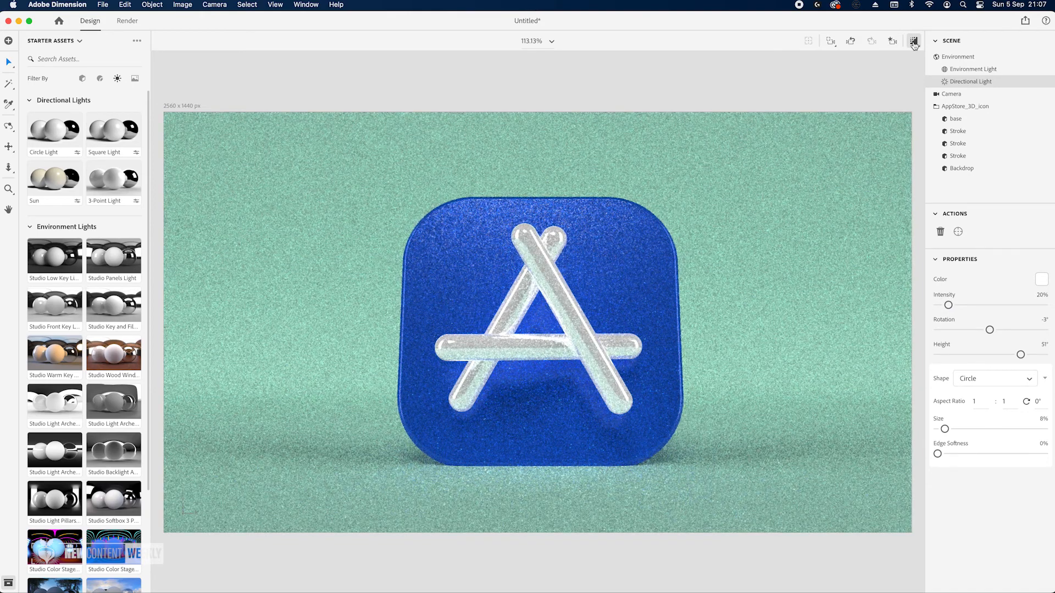
click(914, 43)
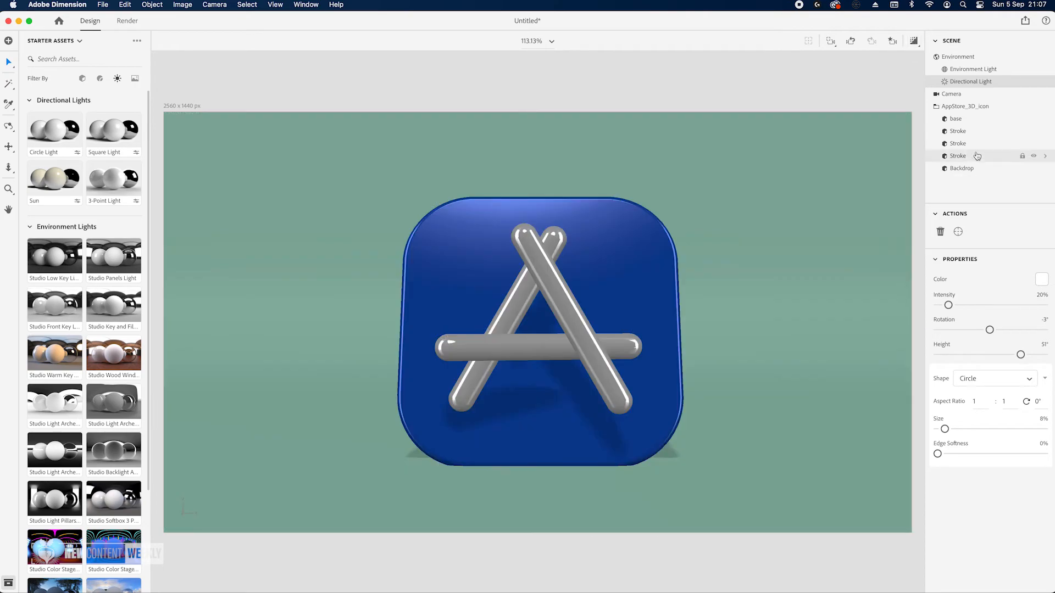
Try a more saturated turquoise base color on the Backdrop's Matte material and check it in the render preview
click(973, 121)
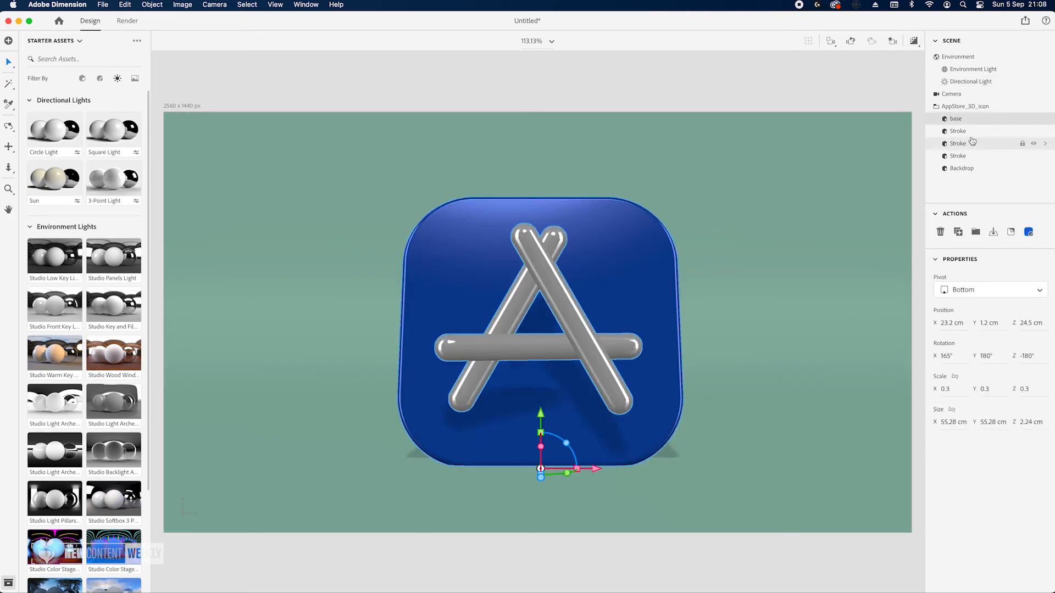
click(983, 168)
click(1029, 233)
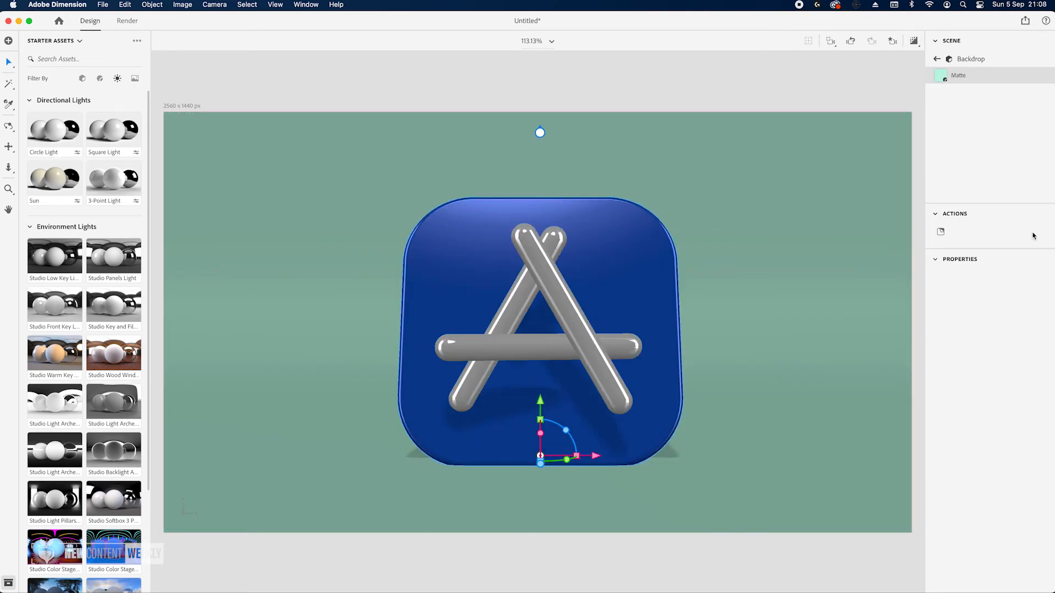
click(1042, 286)
drag(964, 215, 951, 211)
drag(951, 332, 956, 333)
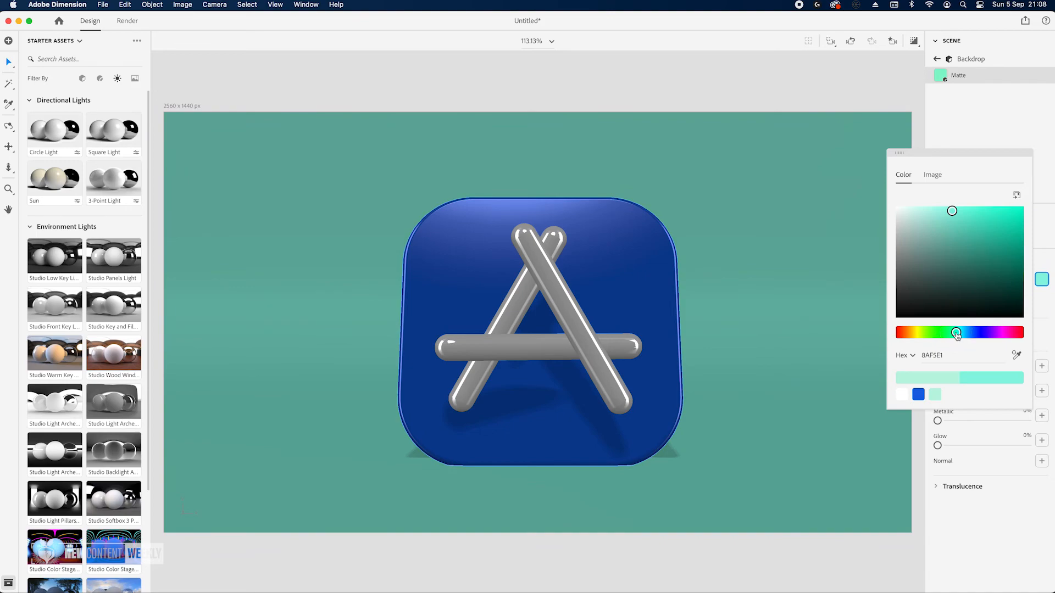
drag(953, 212, 964, 209)
click(914, 41)
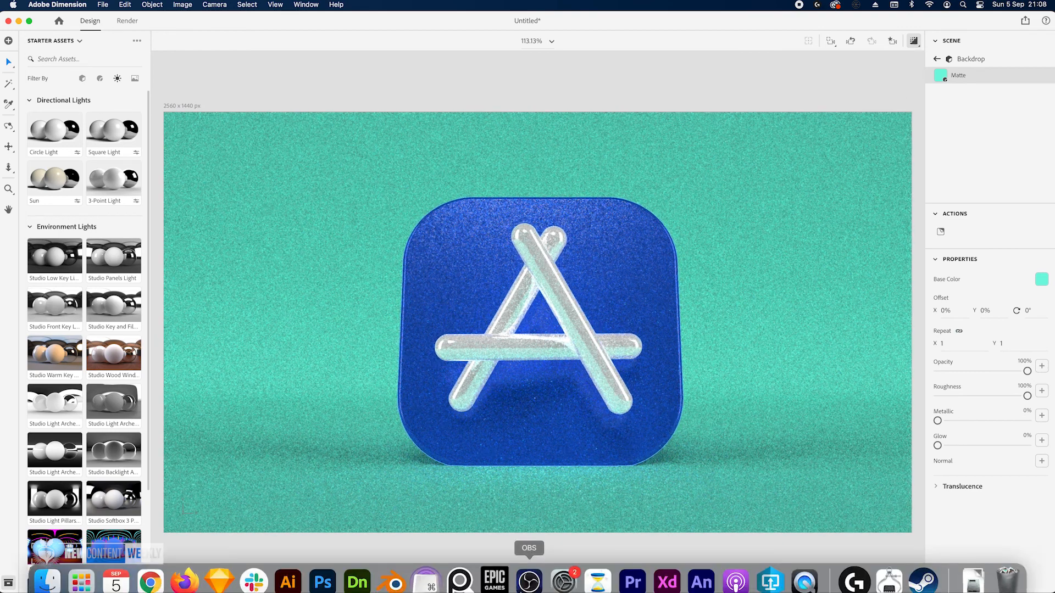
Switch to Photoshop, show the Final layer group and sample its green background as the foreground color 00c781
click(329, 577)
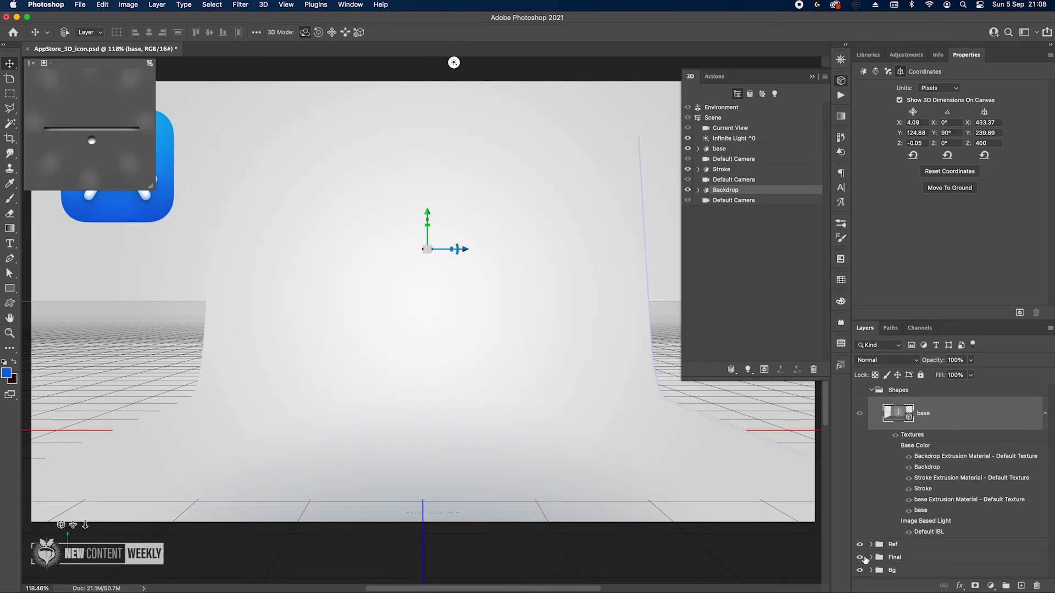
click(860, 557)
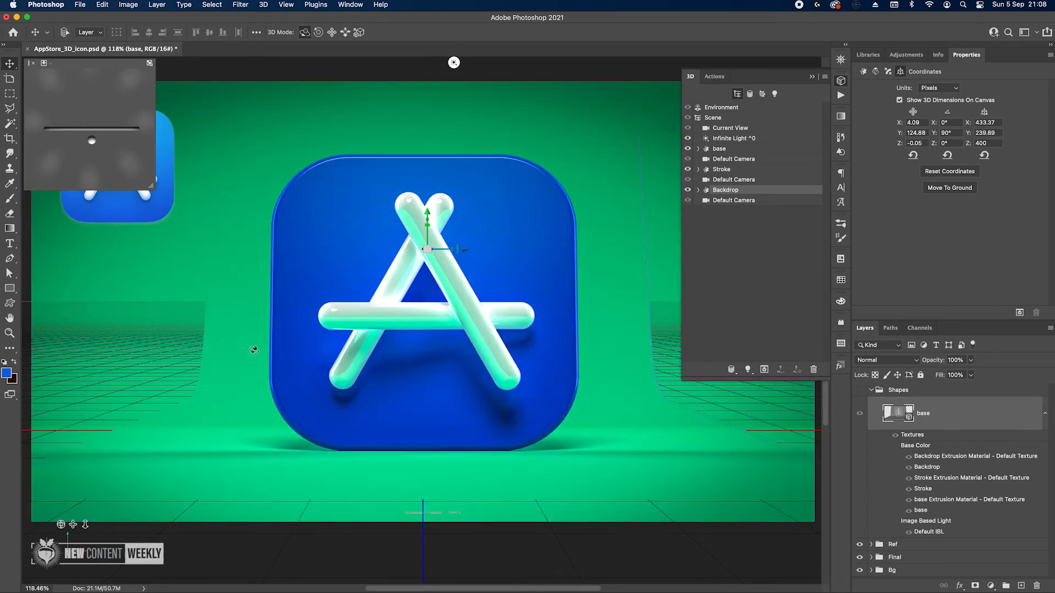
click(7, 374)
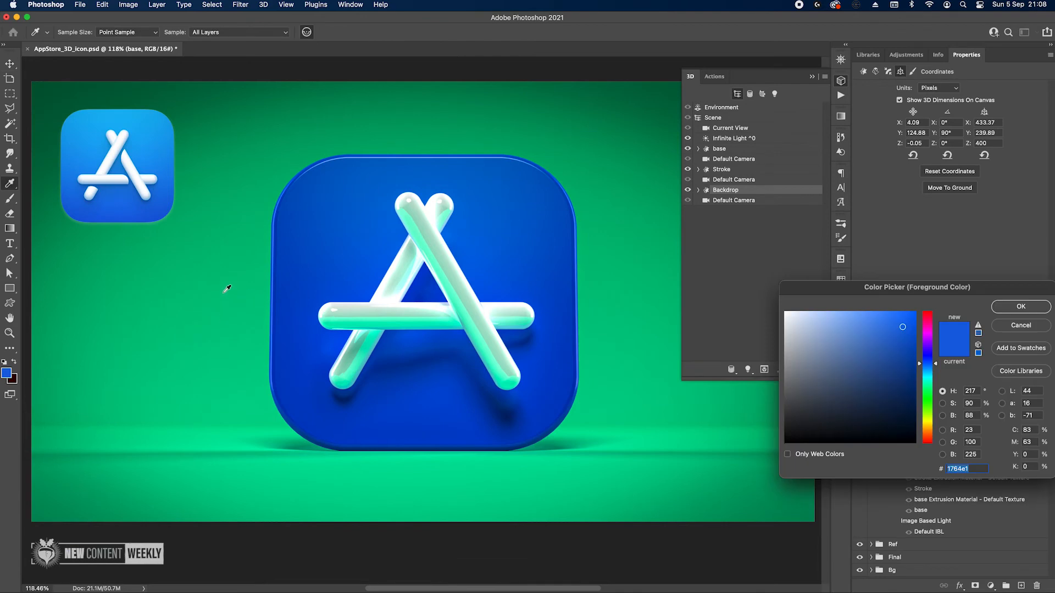
click(191, 288)
click(255, 288)
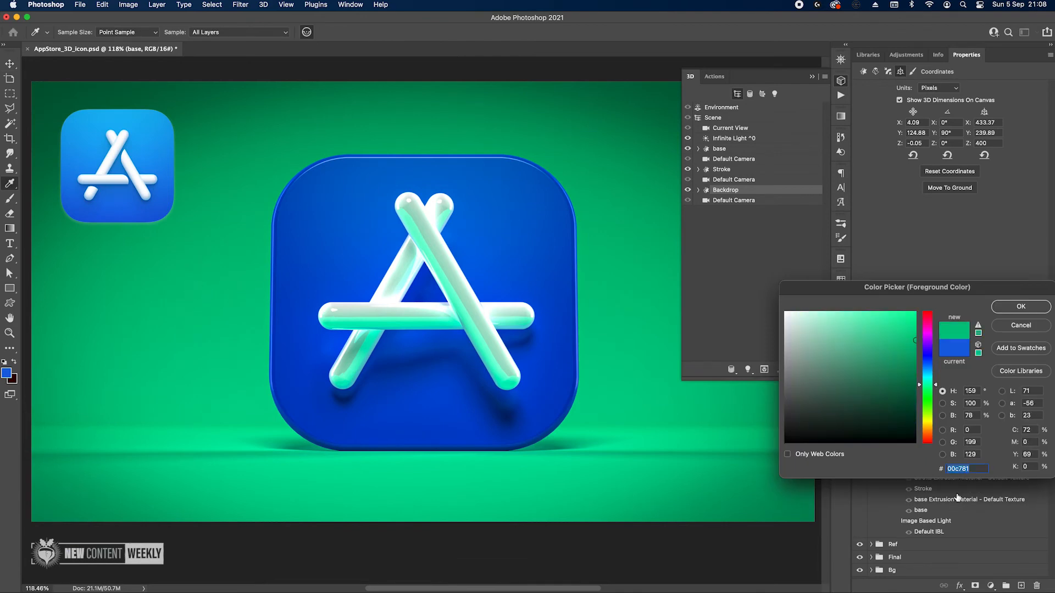
click(1020, 309)
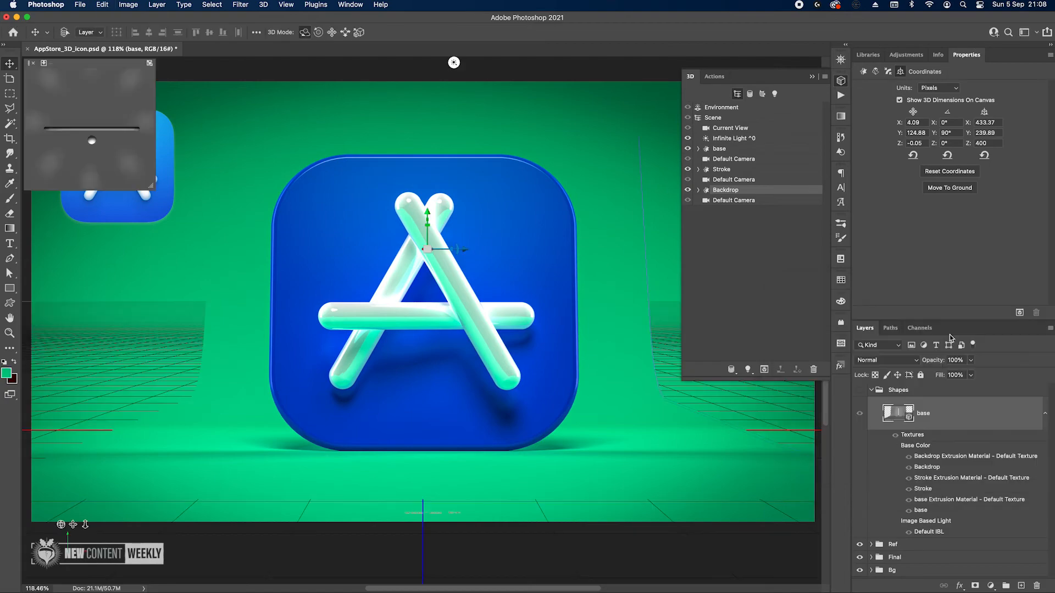
Switch back to Dimension and set the Backdrop's base color to hex 00C781, previewing the render before returning to the object list
click(358, 570)
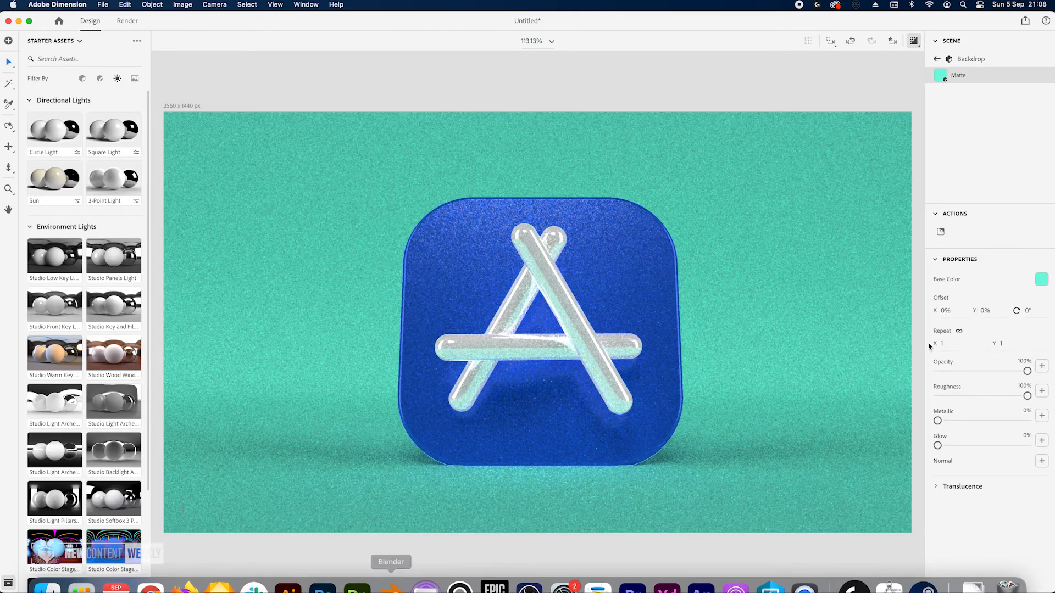
click(1041, 279)
double_click(946, 356)
text(00C781)
key(Return)
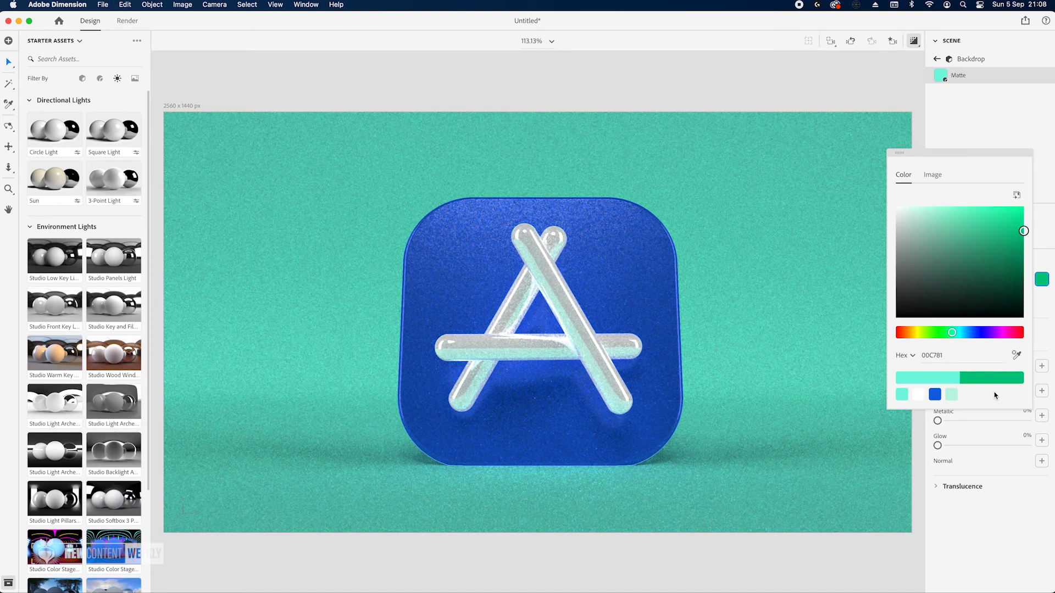
click(1001, 511)
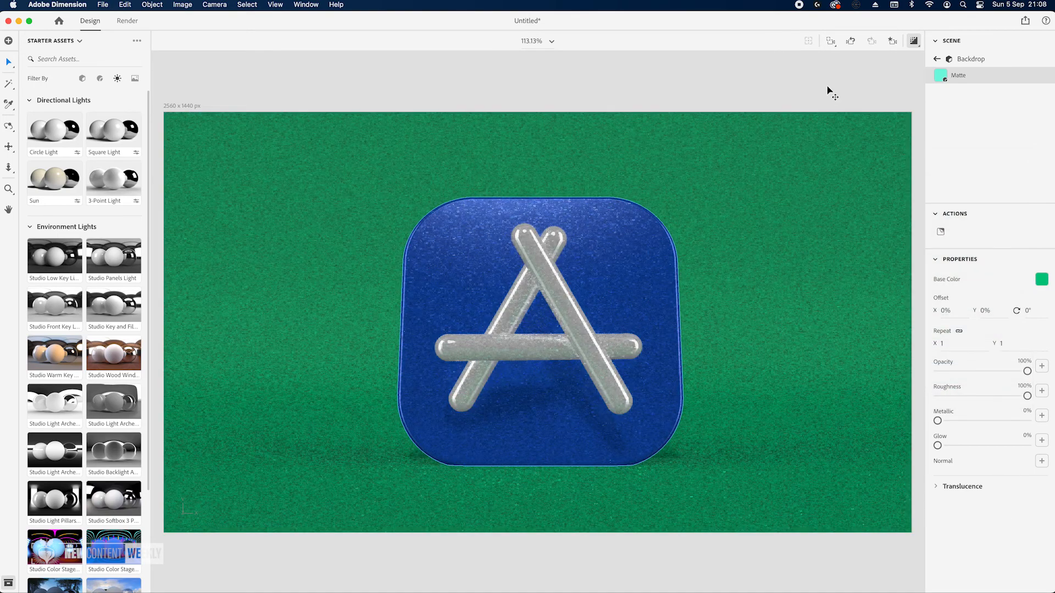
click(914, 41)
click(937, 60)
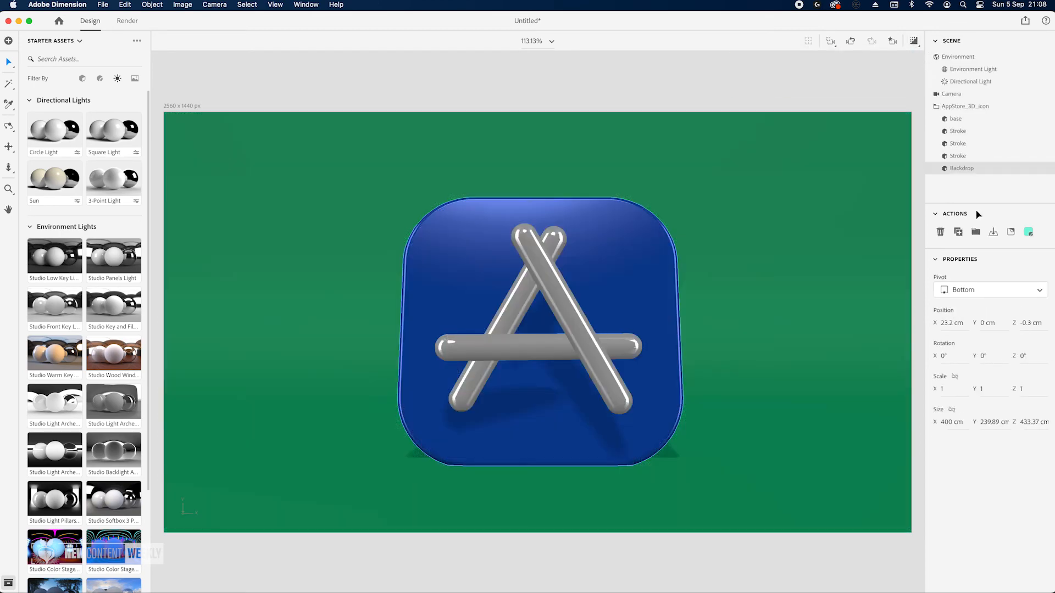
Raise the Environment Light's intensity to 60% and the Directional Light's to 30%, checking them in the render preview
click(978, 70)
drag(958, 306, 963, 307)
click(970, 81)
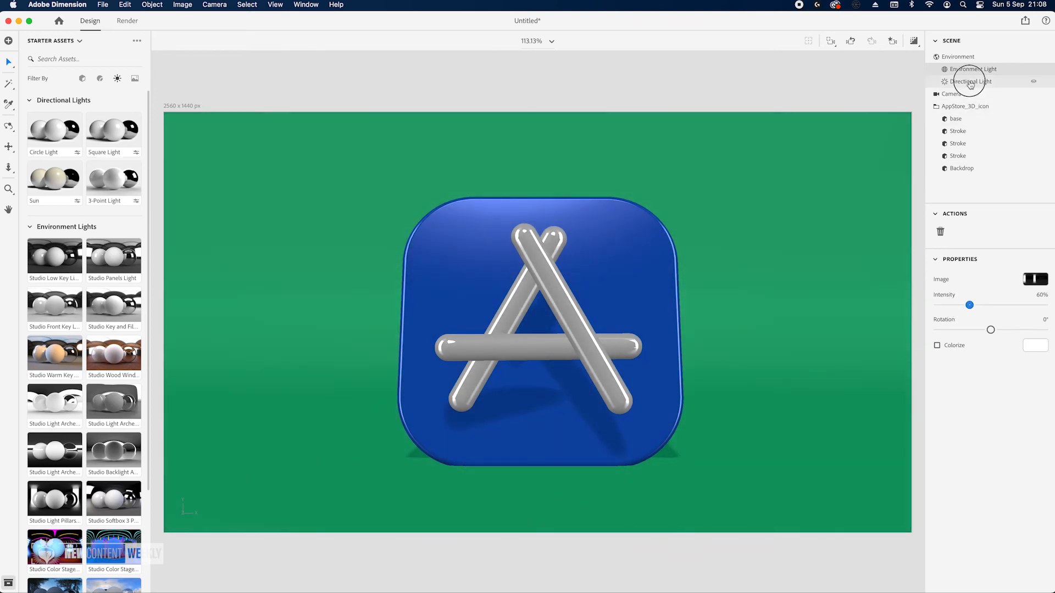
drag(950, 309, 954, 305)
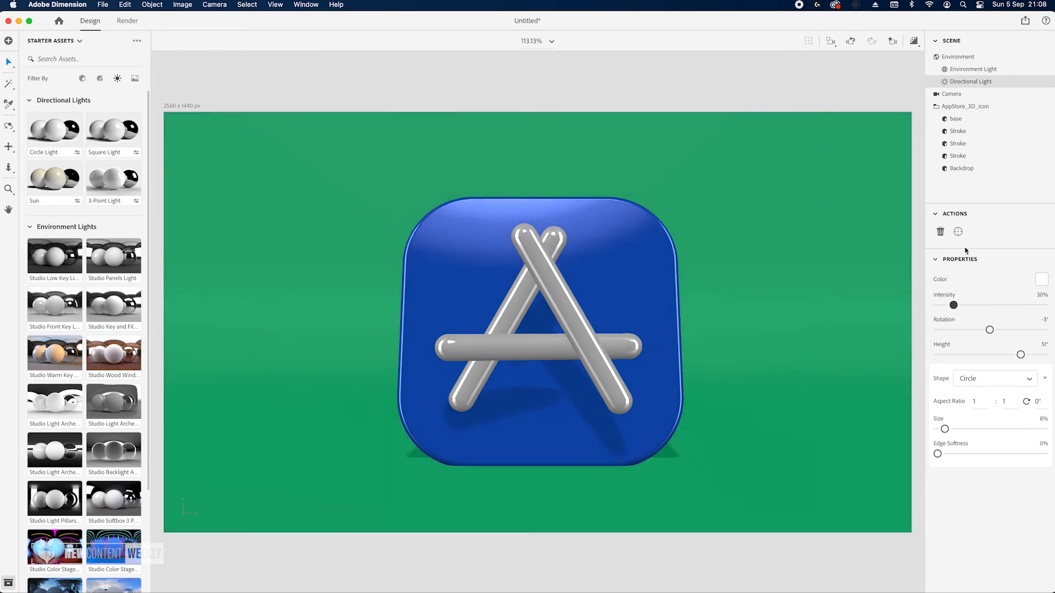
click(914, 40)
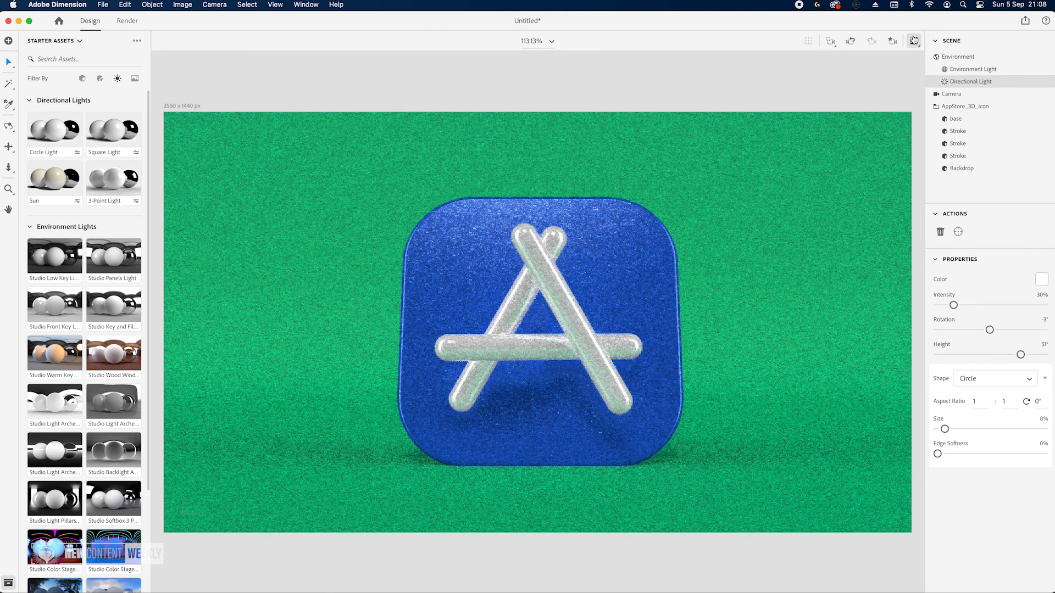
click(913, 41)
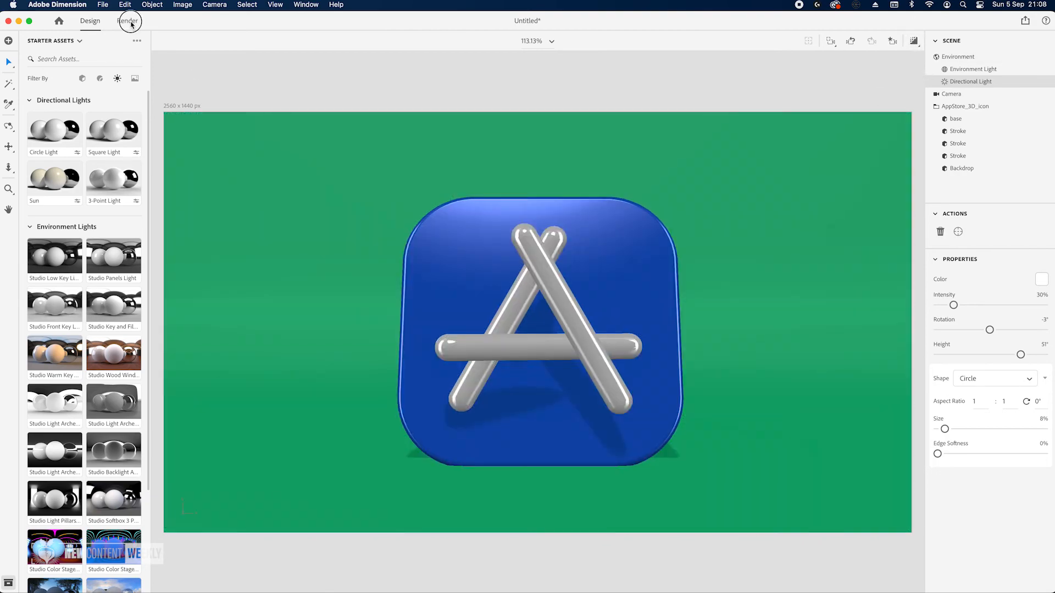
Try to render the current view under the export filename Untitled2, declining to replace the existing file
click(128, 21)
click(934, 118)
click(977, 114)
text(2)
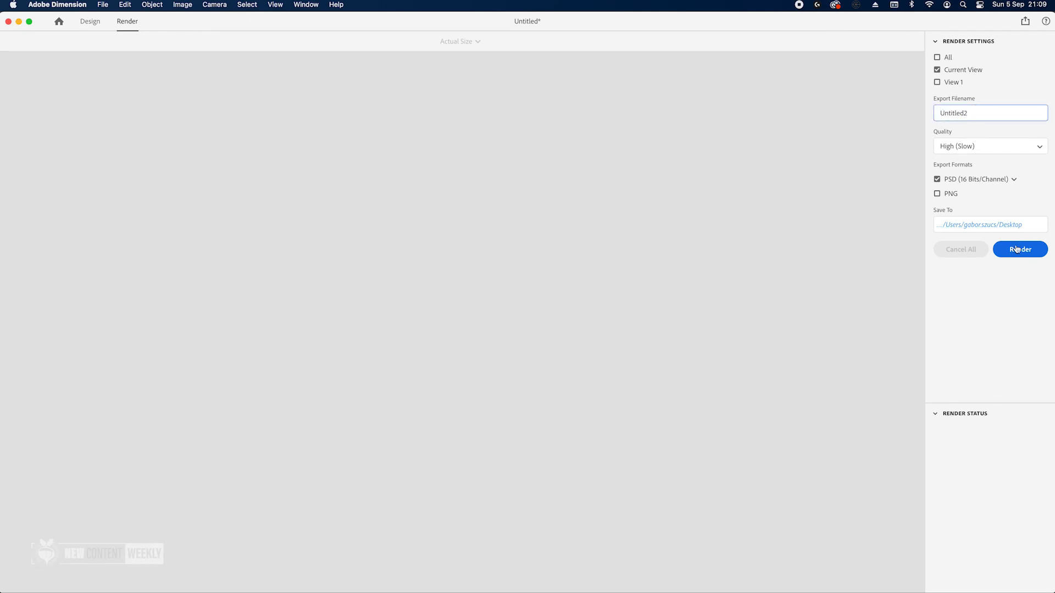
click(1020, 250)
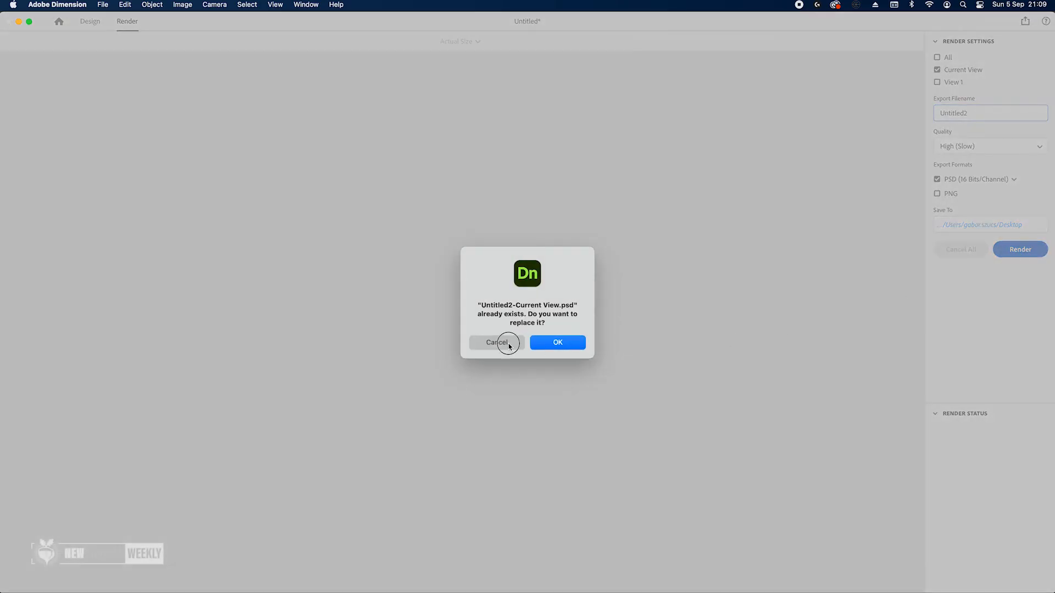
click(508, 345)
Name the export AppStore_2 and start the high-quality 16-bit PSD render of the current view
click(980, 112)
click(980, 111)
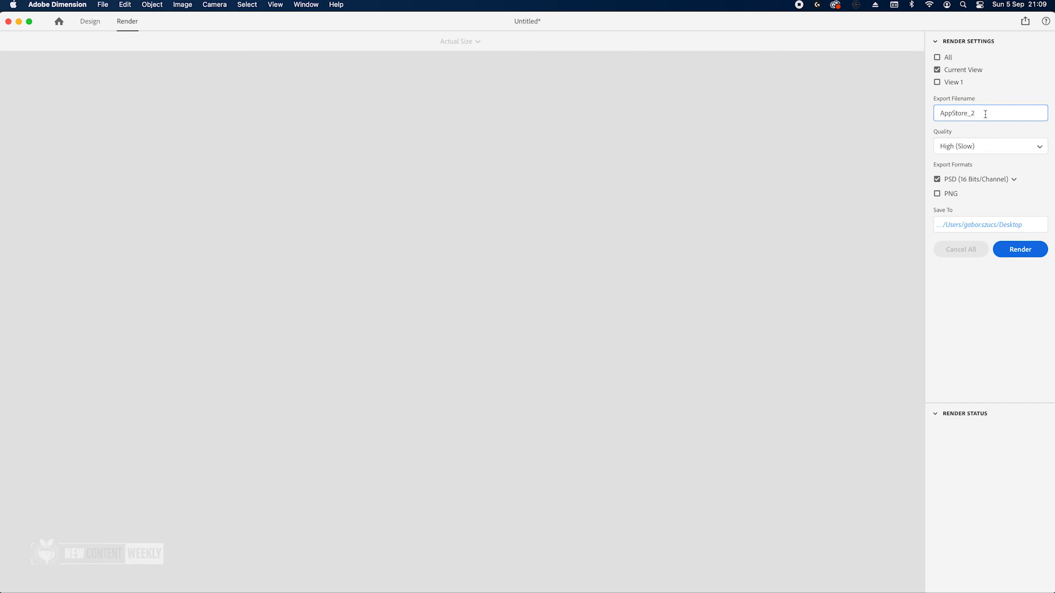
click(1019, 249)
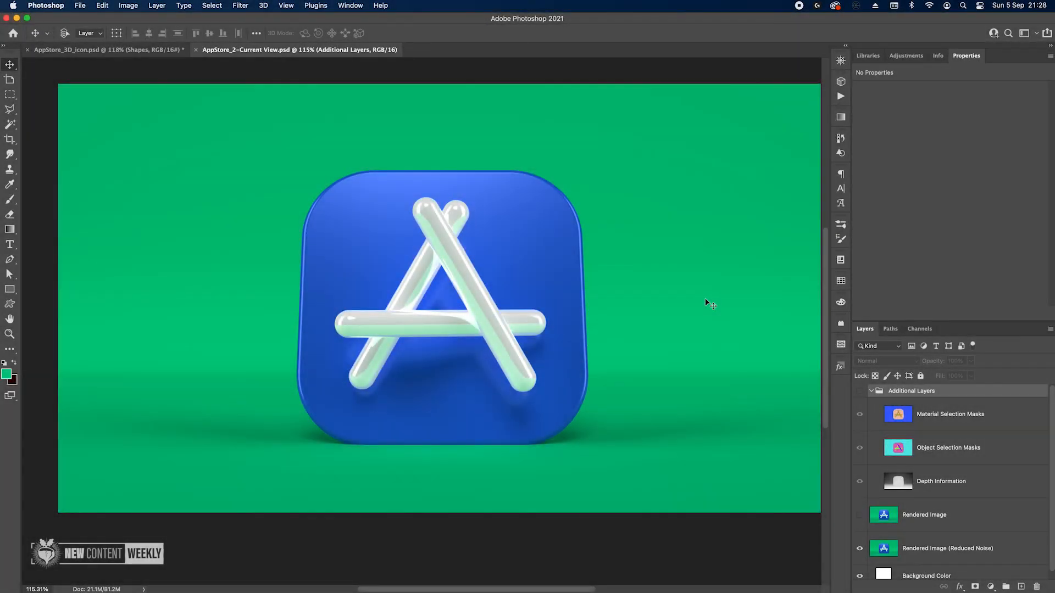
In Photoshop, collapse the Additional Layers group of the AppStore_2 render and paste a merged copy of the whole canvas as a new layer
drag(704, 298, 692, 266)
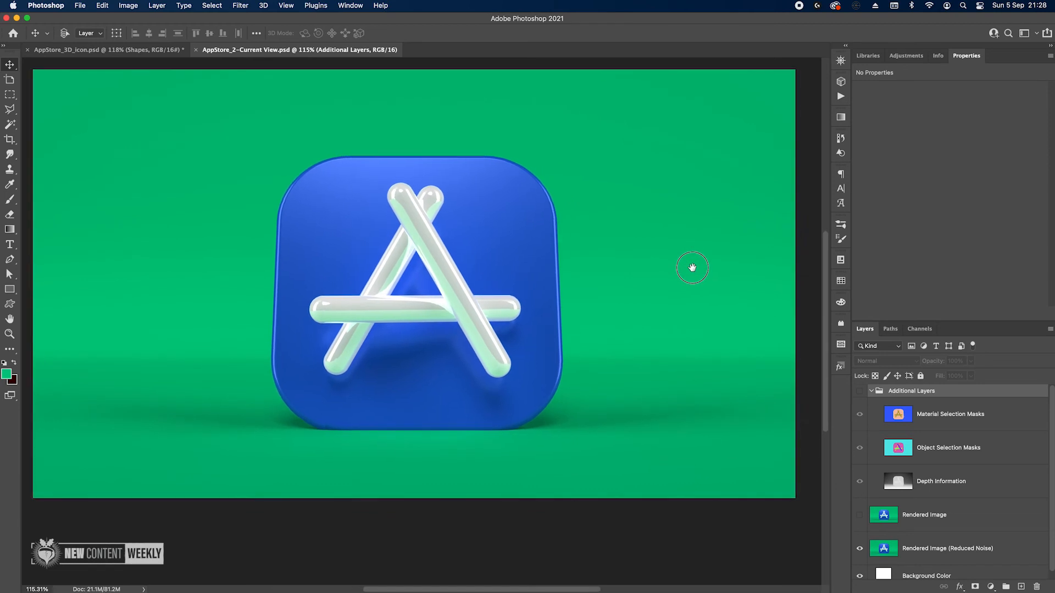
click(872, 391)
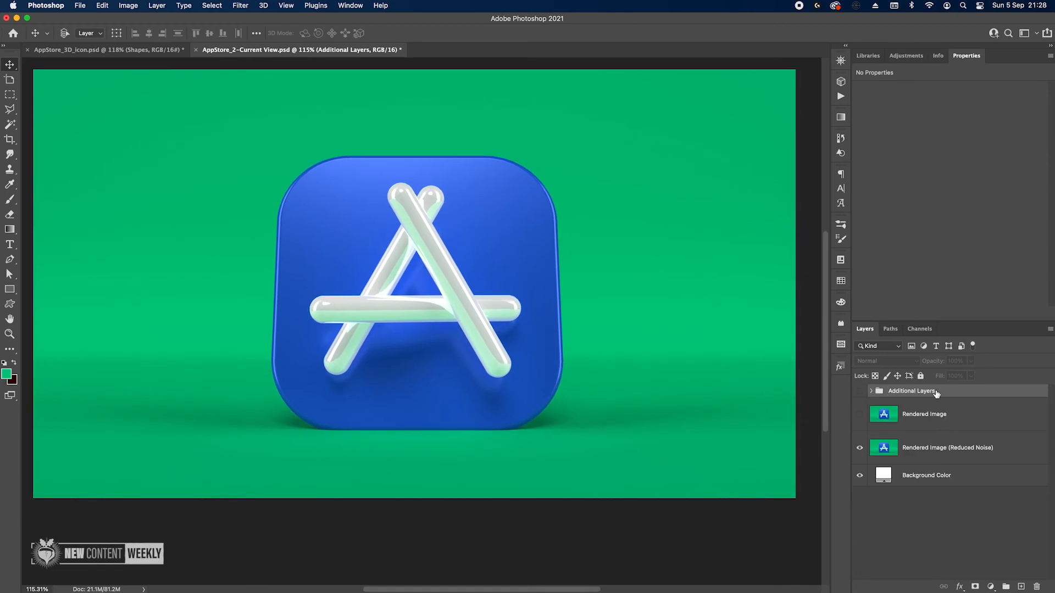
click(212, 6)
click(217, 19)
click(103, 6)
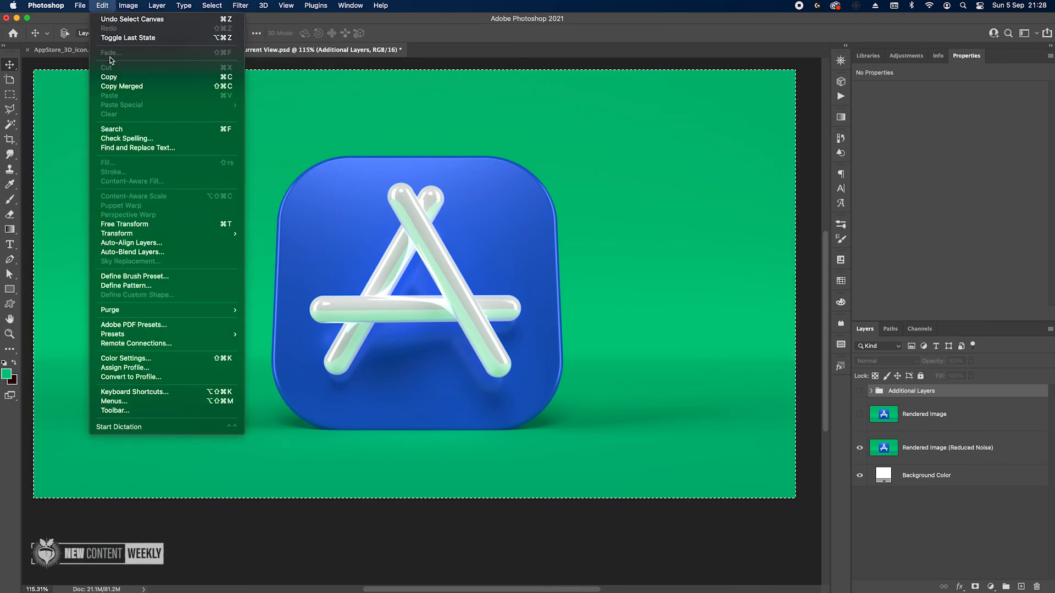
click(122, 87)
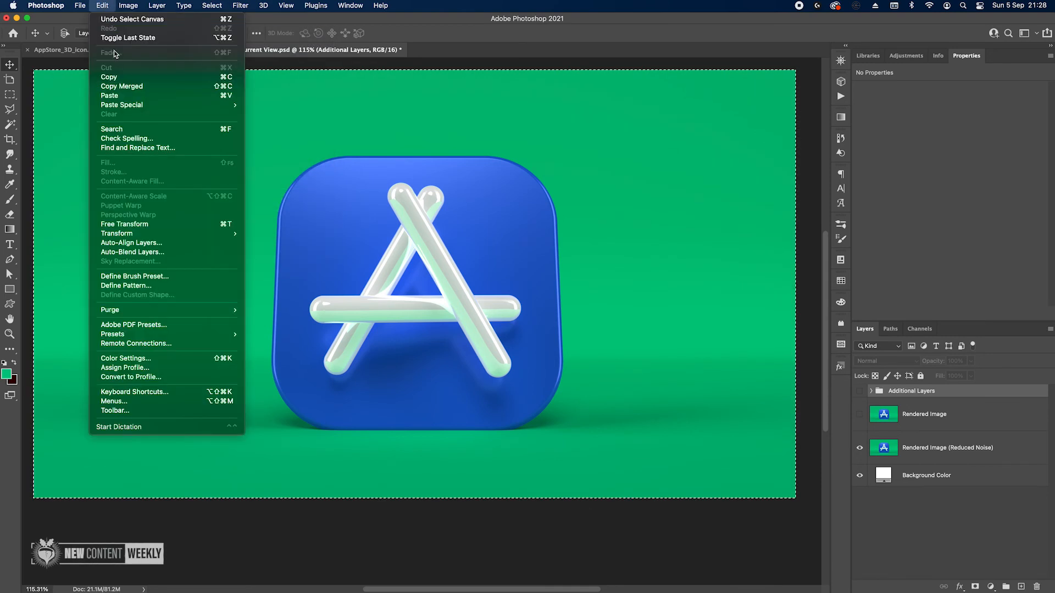
click(117, 96)
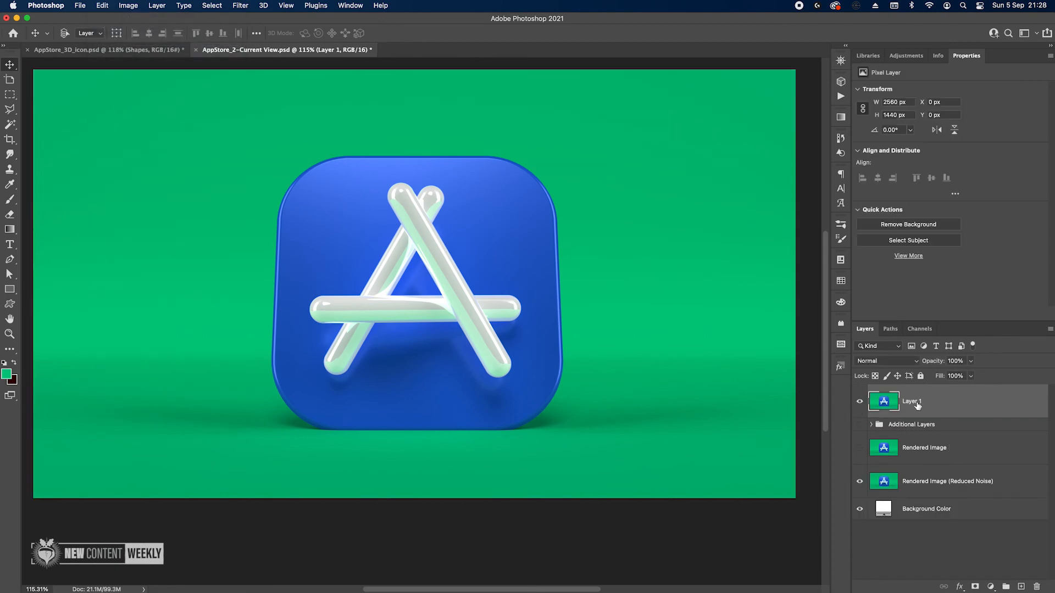
Convert the pasted merged layer to a smart object and rename it Final
right_click(932, 405)
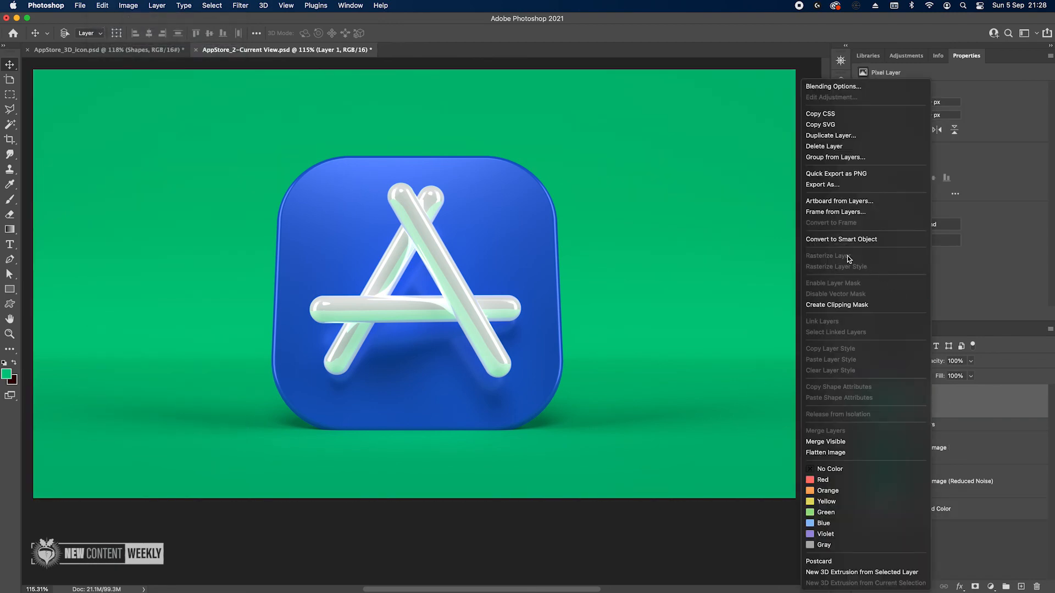
click(839, 242)
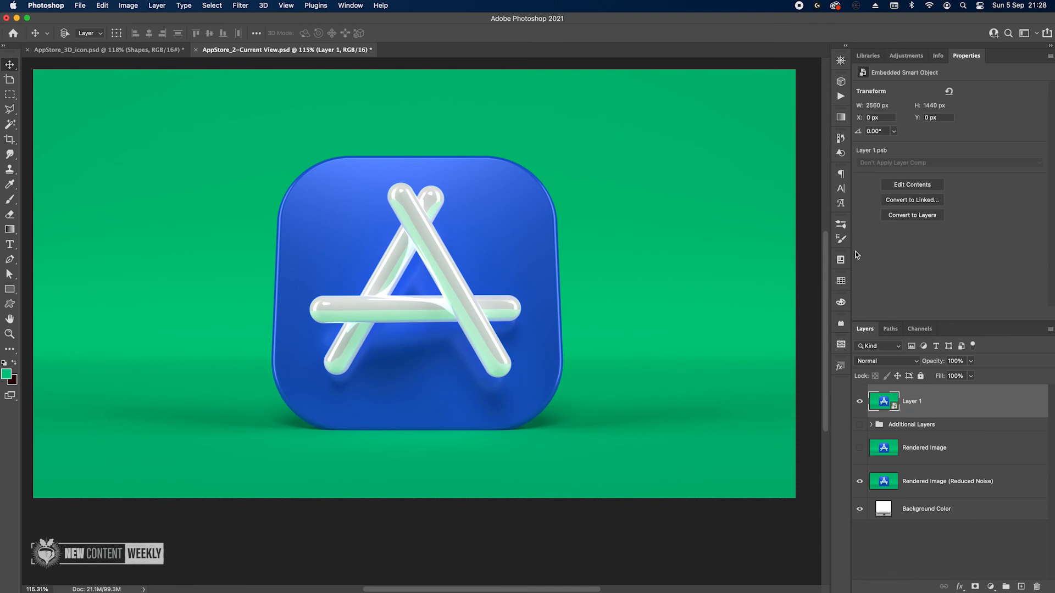
double_click(911, 402)
text(Final)
key(Return)
With the Camera Raw Filter on the Final layer, apply Auto adjustments, comparing them on and off, and set Grain to 10 and Vignetting to -30
click(263, 6)
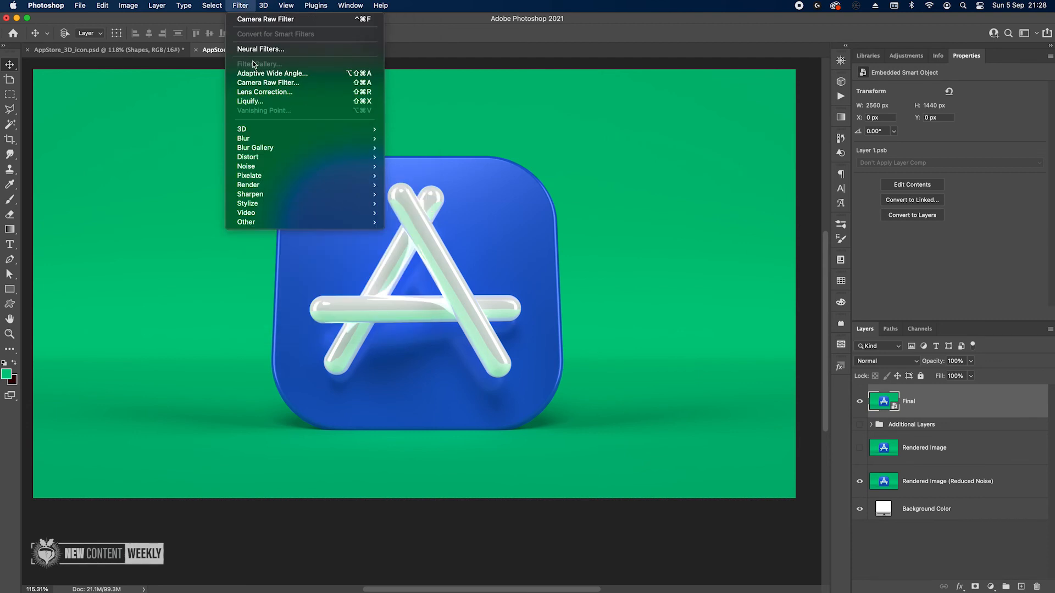
click(262, 83)
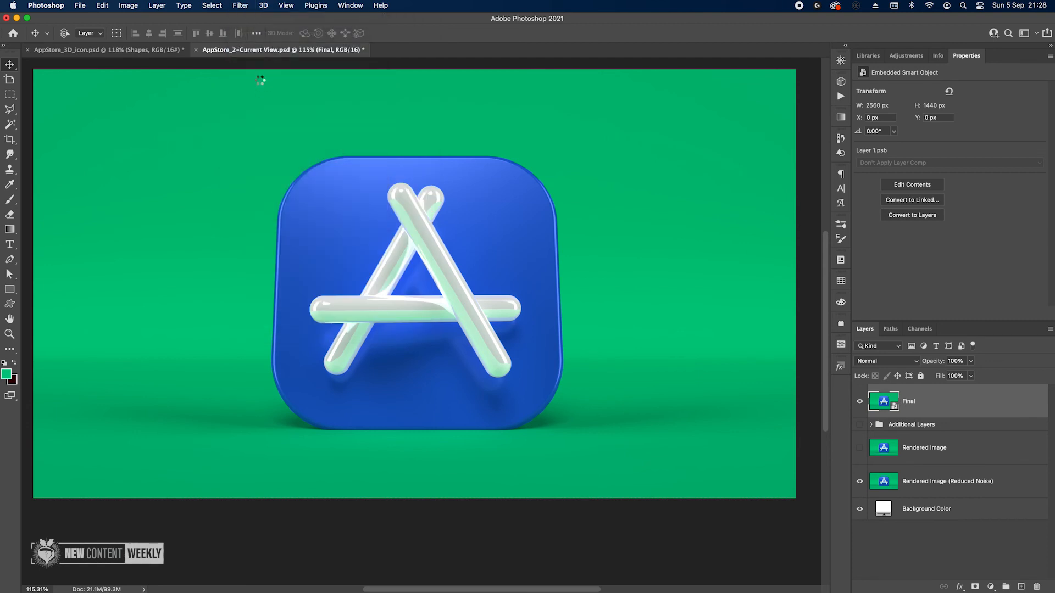
key(alt)
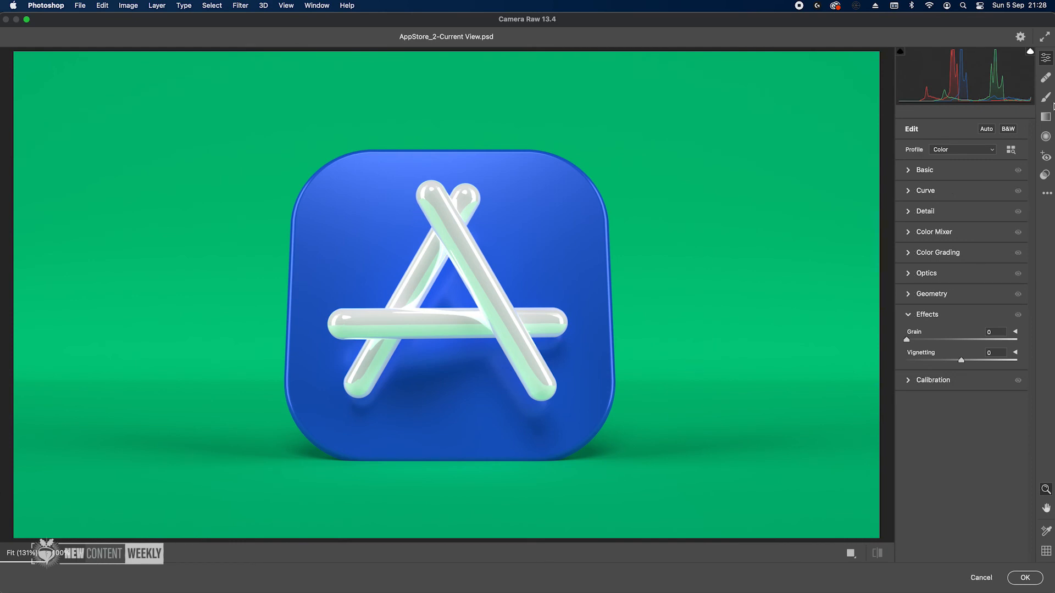
click(987, 130)
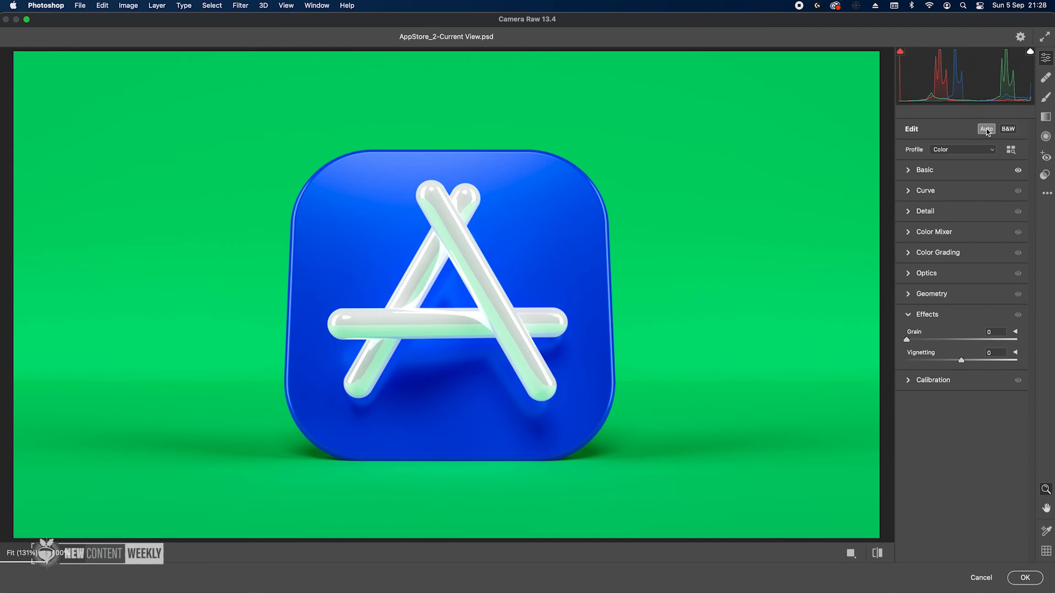
click(987, 130)
click(986, 130)
click(987, 131)
click(987, 131)
drag(909, 341, 945, 359)
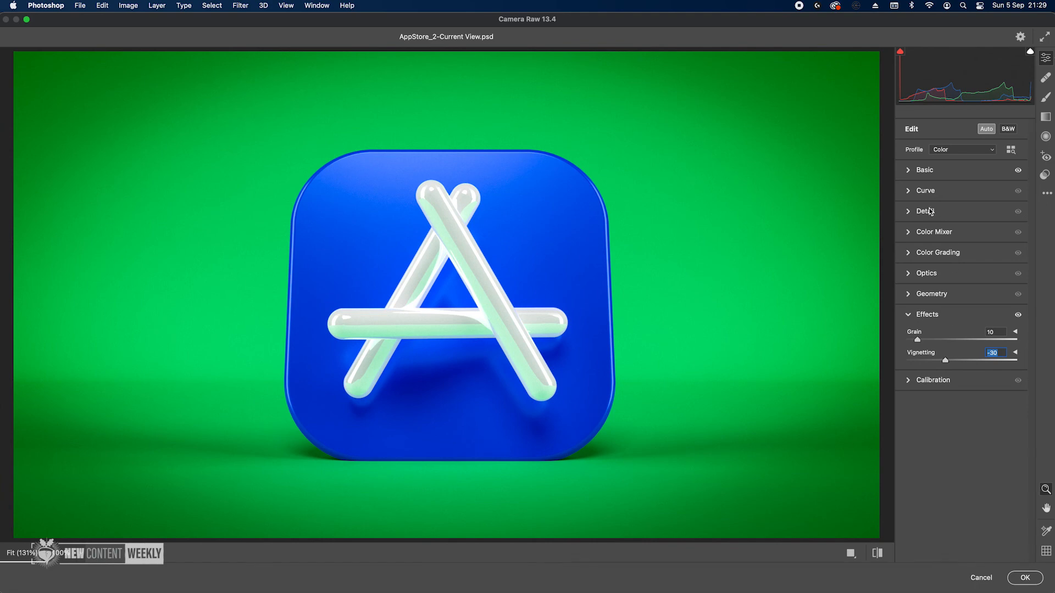
Set the Basic adjustments to Texture +10, Clarity +3, Dehaze +11, Vibrance 0 and Saturation -17
click(908, 171)
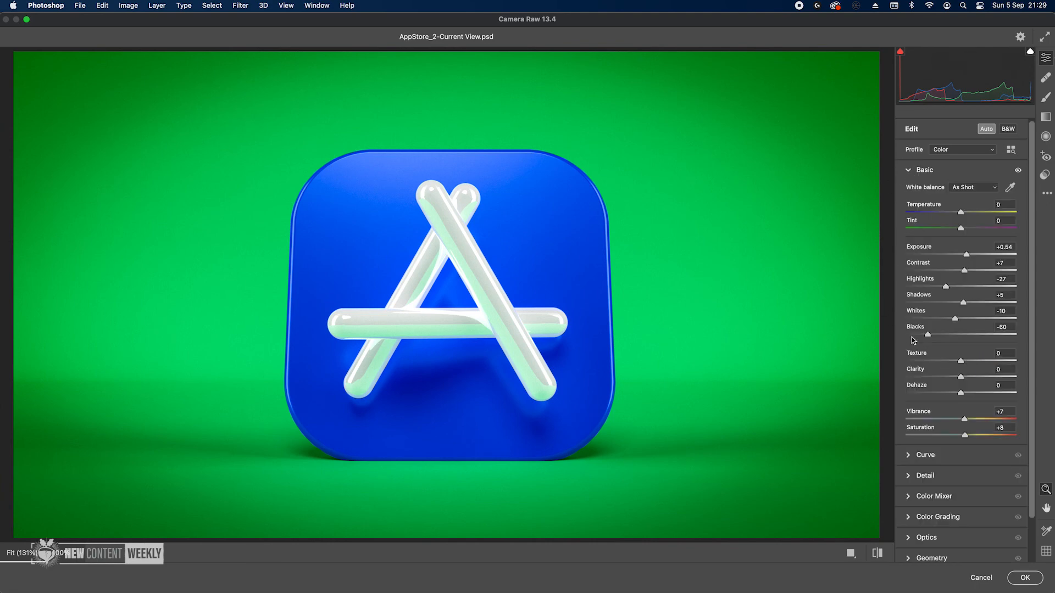
click(965, 436)
drag(965, 436, 960, 436)
drag(961, 360, 968, 393)
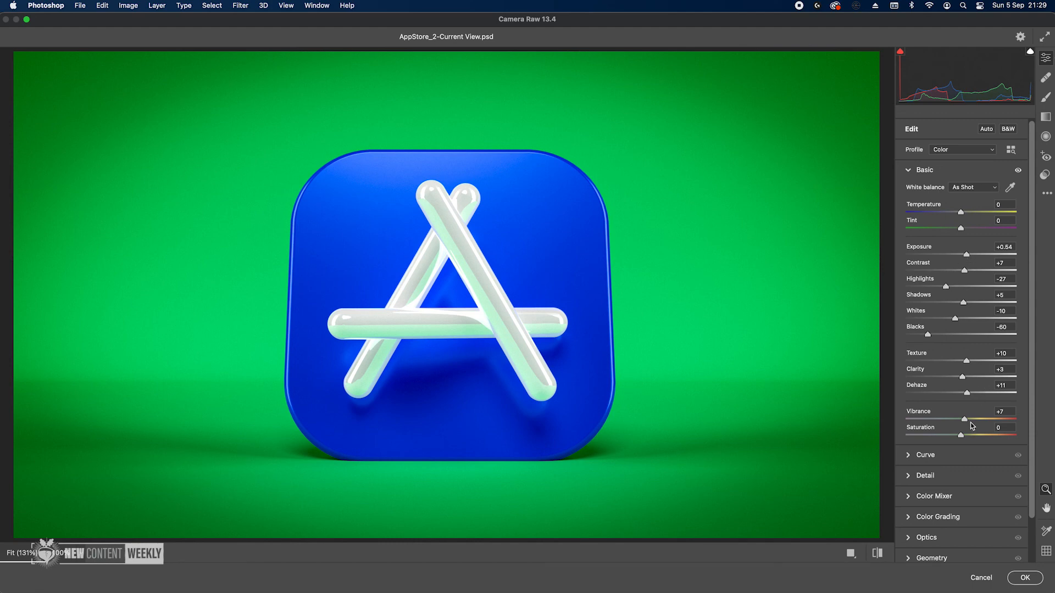
drag(965, 419, 951, 435)
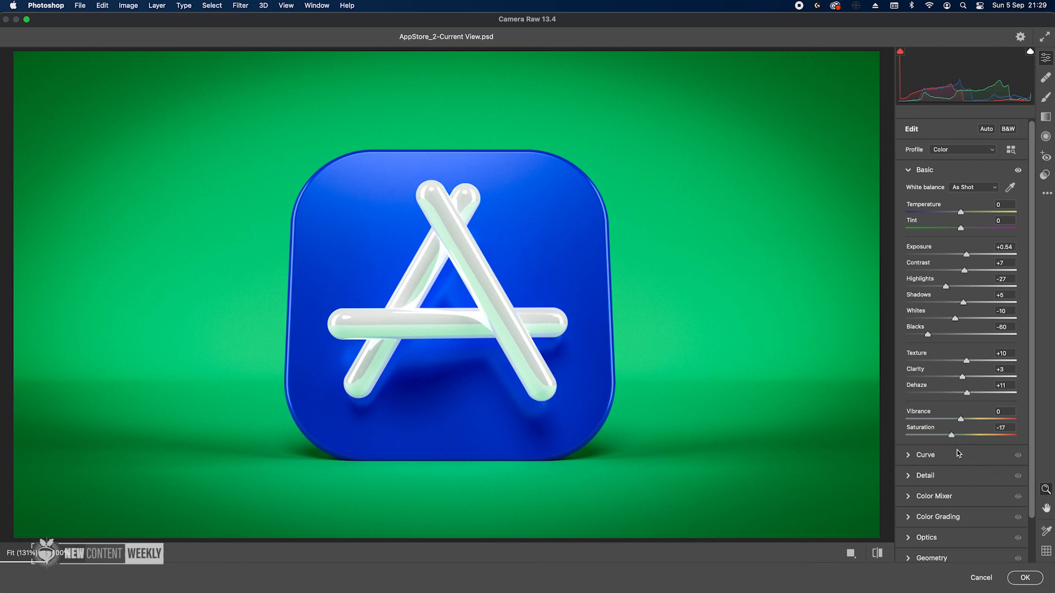
Compare the image with and without the Camera Raw adjustments, and apply the filter to the Final layer
click(814, 379)
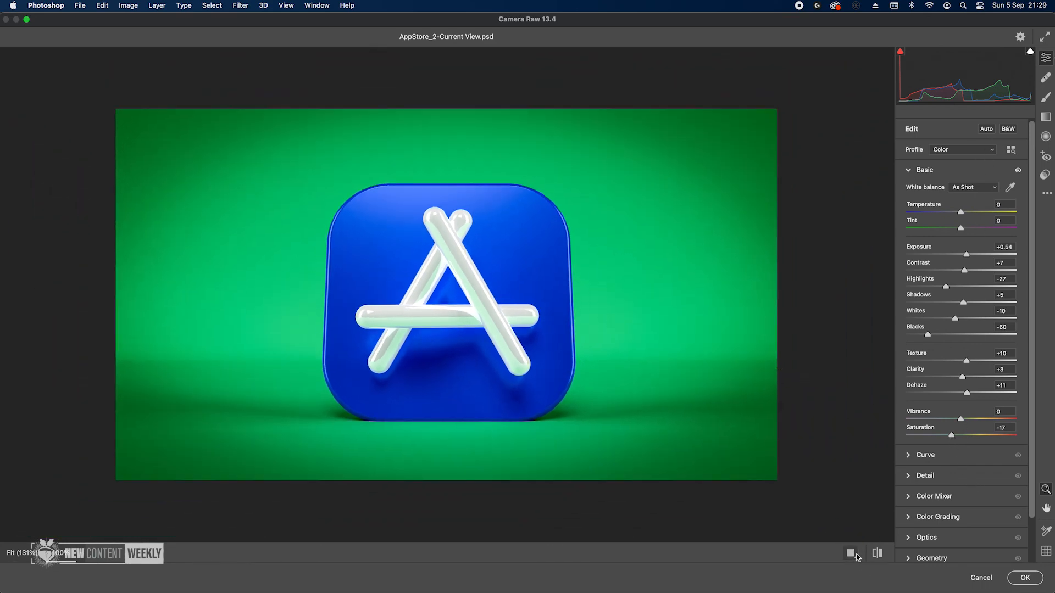
click(878, 554)
click(877, 553)
click(877, 554)
click(878, 554)
click(1024, 577)
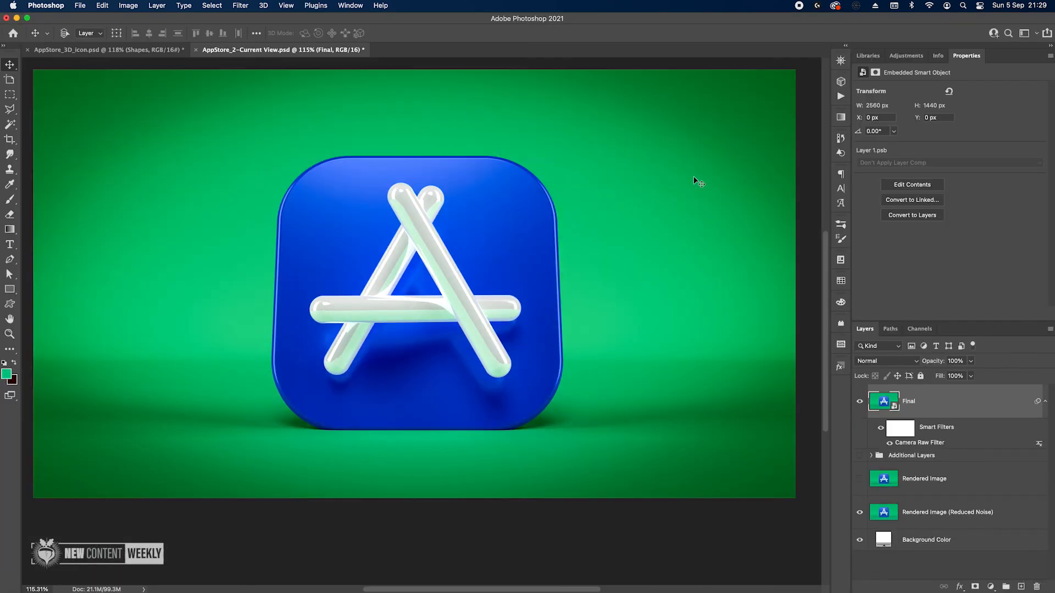